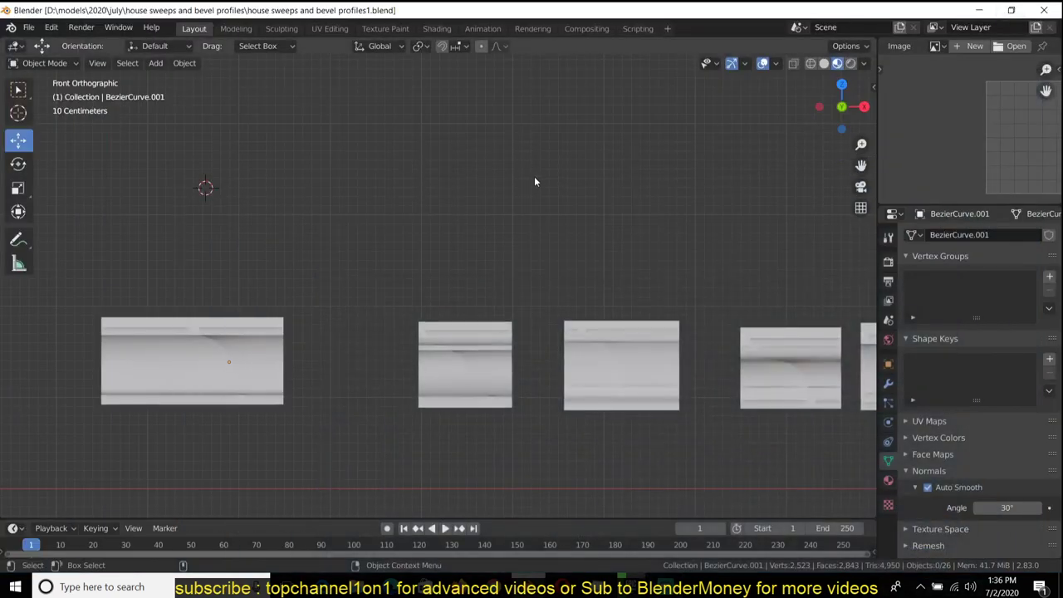
# - Inspect the group of five small molding profiles from below, selecting individual pieces to see how they are divided
pyautogui.moveTo(547, 307); pyautogui.dragTo(530, 289, button='middle')
pyautogui.scroll(-3, 519, 284)
pyautogui.click(612, 267)
pyautogui.click(517, 244)
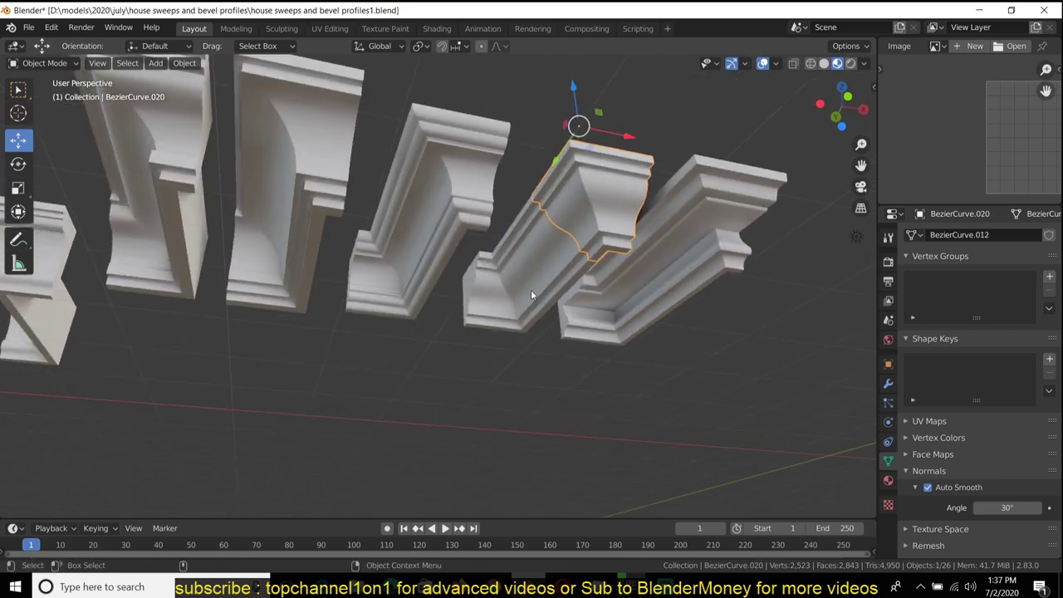
pyautogui.click(531, 289)
pyautogui.moveTo(443, 229); pyautogui.dragTo(532, 71, button='middle')
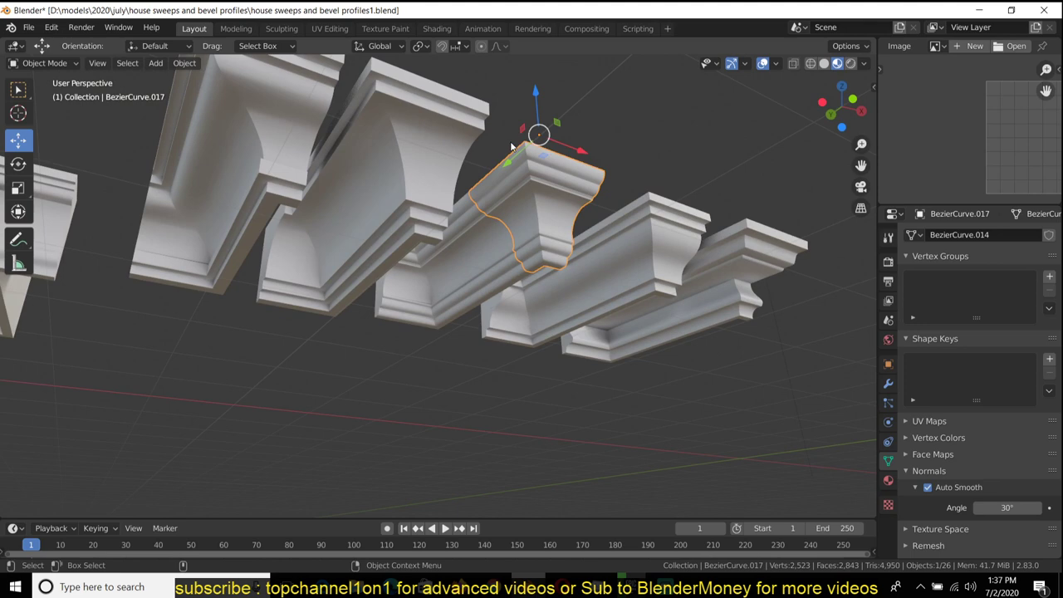
pyautogui.click(532, 71)
pyautogui.moveTo(541, 197); pyautogui.dragTo(483, 254, button='middle')
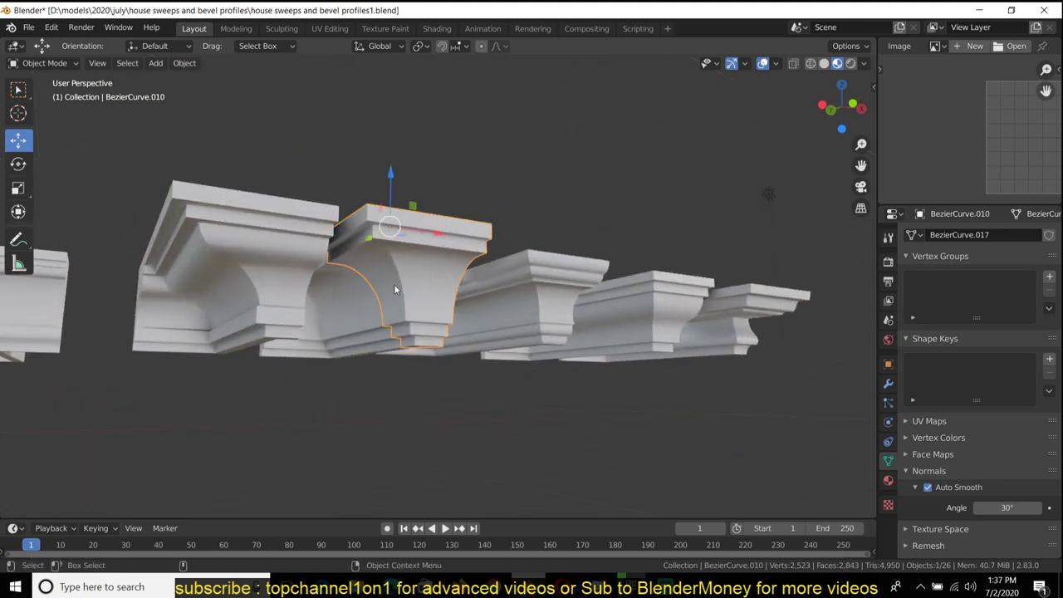
pyautogui.click(367, 333)
pyautogui.click(220, 280)
# - Inspect the three larger moldings beside that group, selecting their middle and end pieces
pyautogui.keyDown('shift'); pyautogui.moveTo(220, 280); pyautogui.dragTo(422, 273, button='middle'); pyautogui.keyUp('shift')
pyautogui.click(422, 273)
pyautogui.moveTo(430, 186); pyautogui.dragTo(502, 222, button='middle')
pyautogui.click(347, 293)
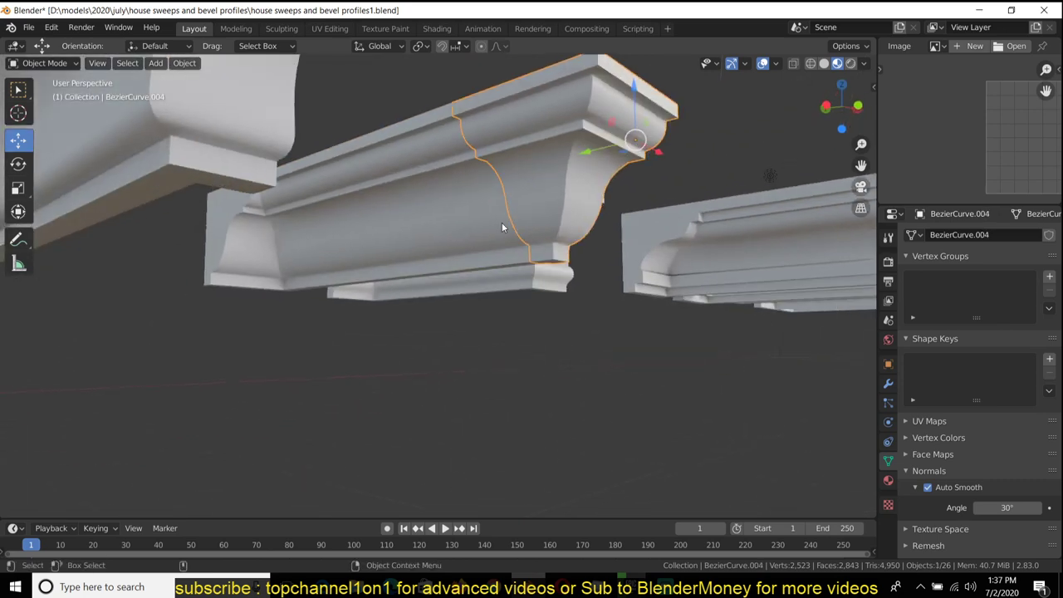
pyautogui.click(502, 223)
pyautogui.click(401, 219)
pyautogui.scroll(-4, 508, 182)
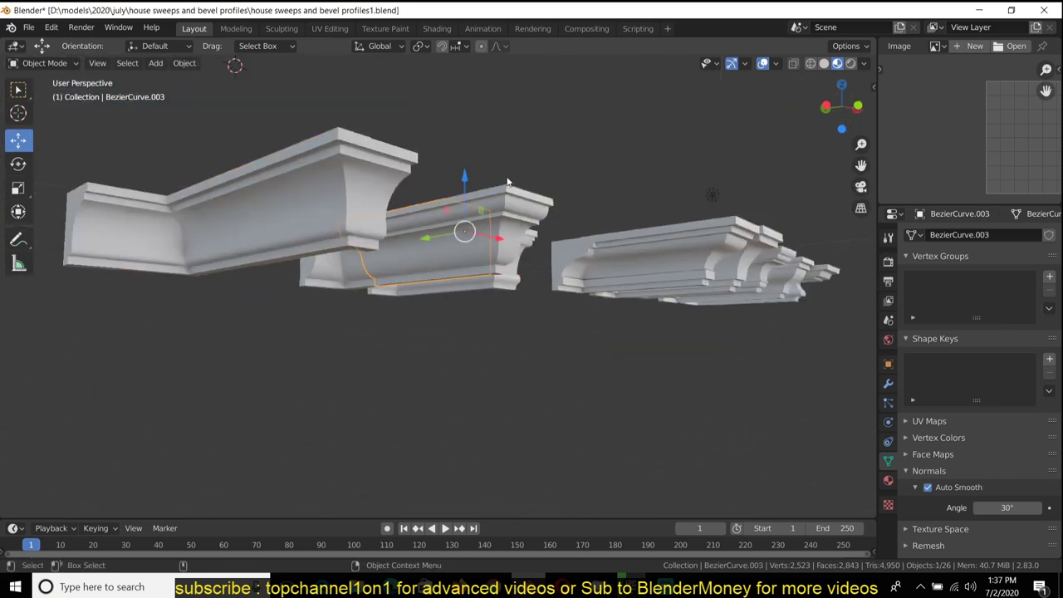
pyautogui.moveTo(507, 182); pyautogui.dragTo(563, 140, button='middle')
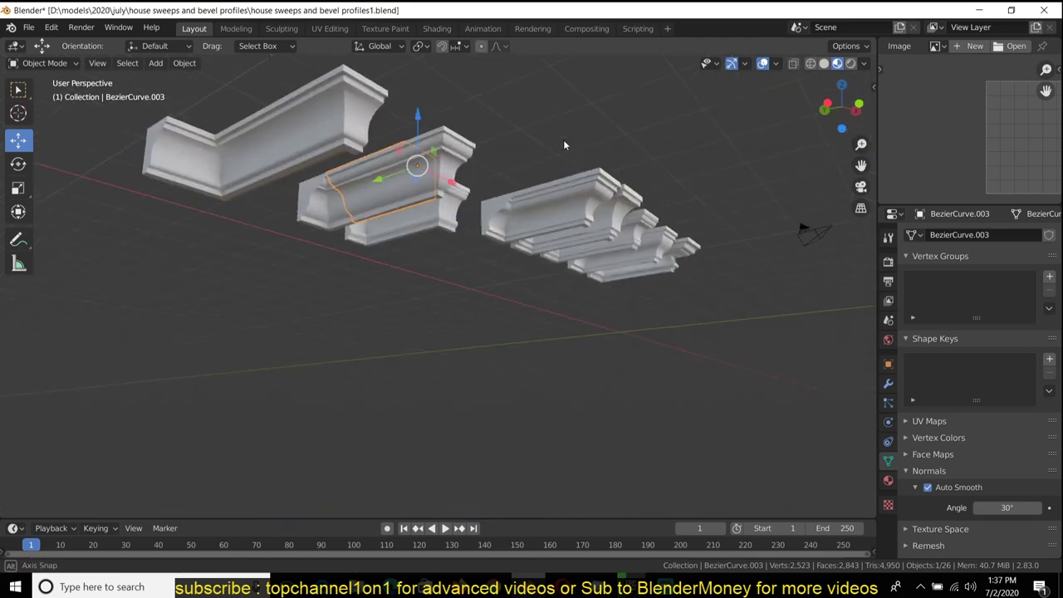
# - In solid shading and top view, duplicate the three pieces of the first molding in the group of five into the empty area below
pyautogui.click(550, 214)
pyautogui.click(547, 221)
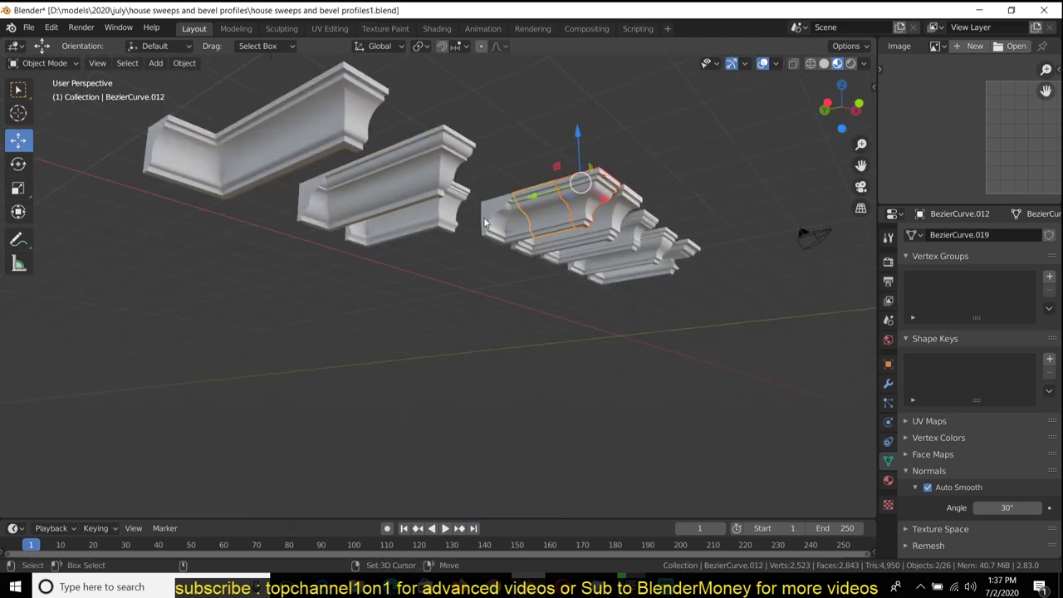
pyautogui.click(824, 63)
pyautogui.press('KP_7')
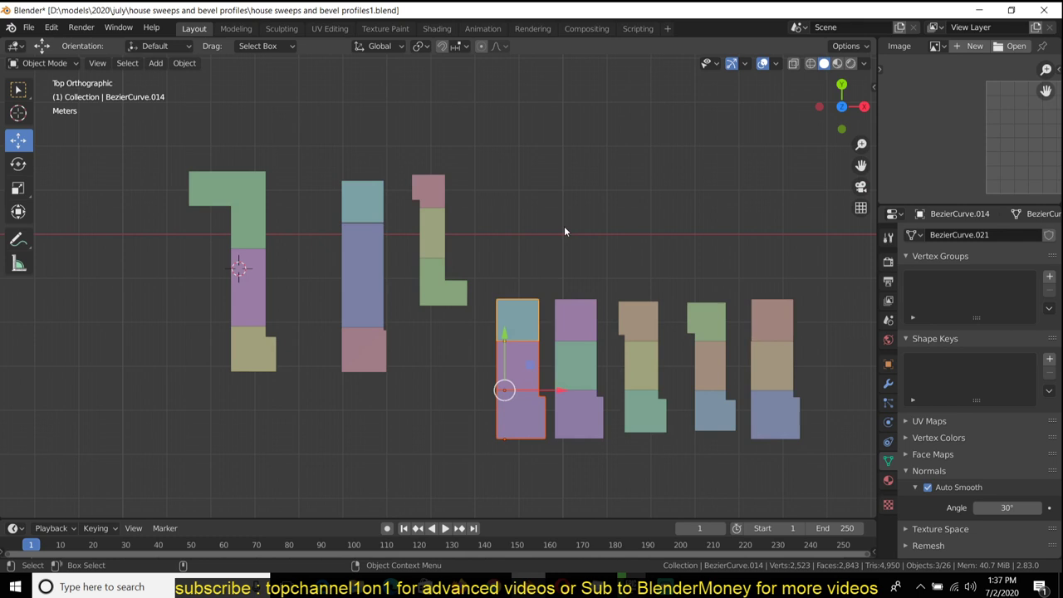
pyautogui.scroll(-3, 621, 166)
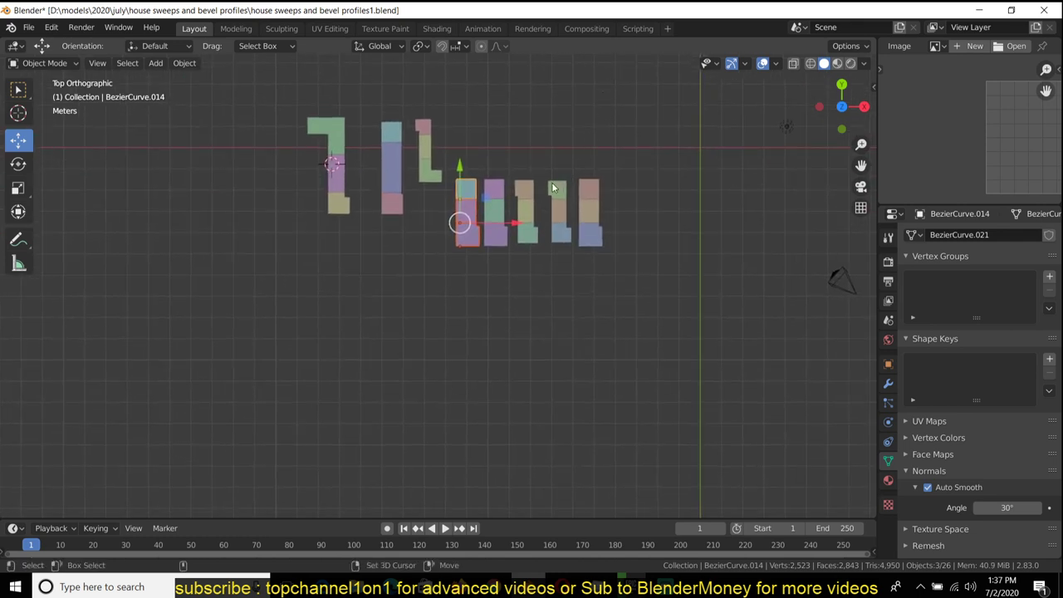
pyautogui.hotkey('shift', 'd')
pyautogui.click(528, 342)
pyautogui.scroll(4, 532, 342)
pyautogui.keyDown('shift'); pyautogui.moveTo(535, 343); pyautogui.dragTo(545, 295, button='middle'); pyautogui.keyUp('shift')
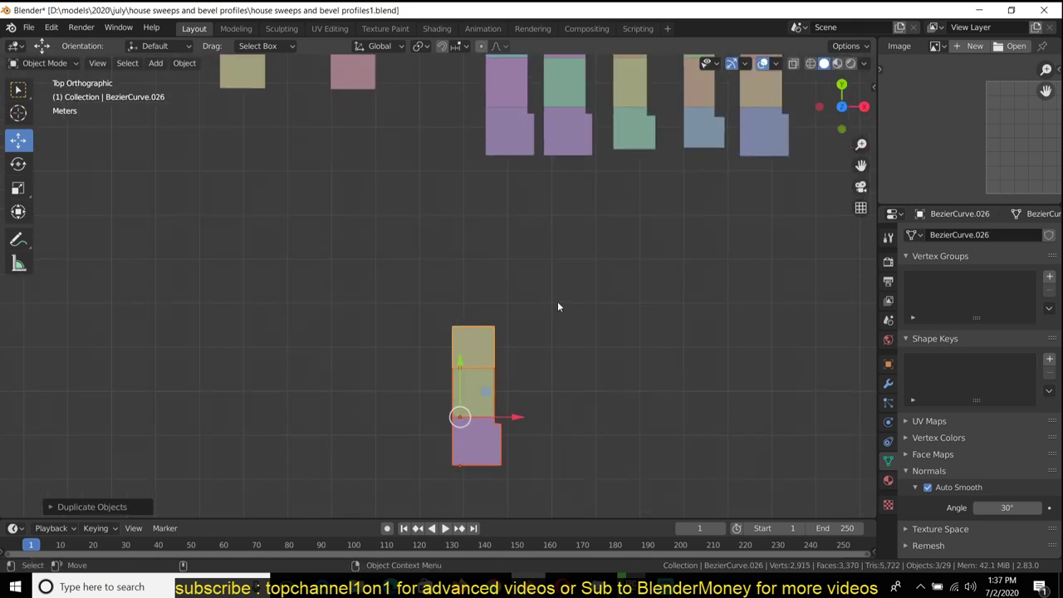
# - Separate the copy's upper corner piece along Y and snap the 3D cursor to the lower corner piece's origin
pyautogui.moveTo(435, 337)
pyautogui.mouseDown()
pyautogui.moveTo(512, 411)
pyautogui.moveTo(472, 275)
pyautogui.moveTo(463, 367)
pyautogui.mouseUp()
pyautogui.click(471, 199)
pyautogui.click(490, 296)
pyautogui.click(465, 441)
pyautogui.hotkey('shift', 's')
pyautogui.click(467, 470)
# - Lengthen the copied middle piece in wireframe by moving its upper end vertices along Y, and fit the upper corner piece against it
pyautogui.press('Tab')
pyautogui.press('a')
pyautogui.hotkey('shift', 'z')
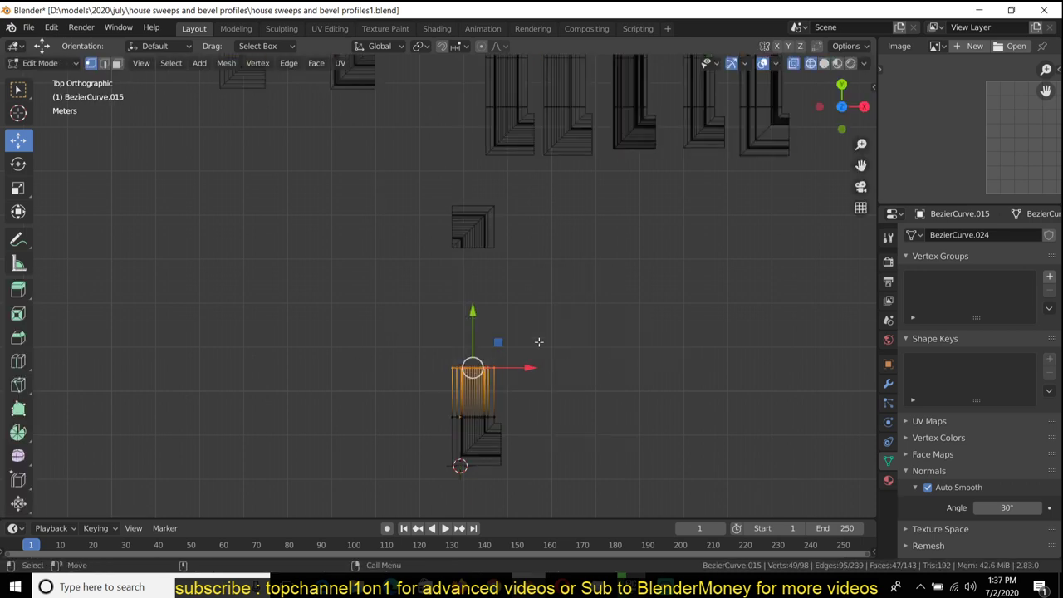
pyautogui.moveTo(476, 329); pyautogui.dragTo(470, 158)
pyautogui.press('Tab')
pyautogui.click(478, 217)
# - Duplicate the lengthened straight piece, rotate the copy 90 degrees and place it beside the upper corner piece
pyautogui.click(495, 407)
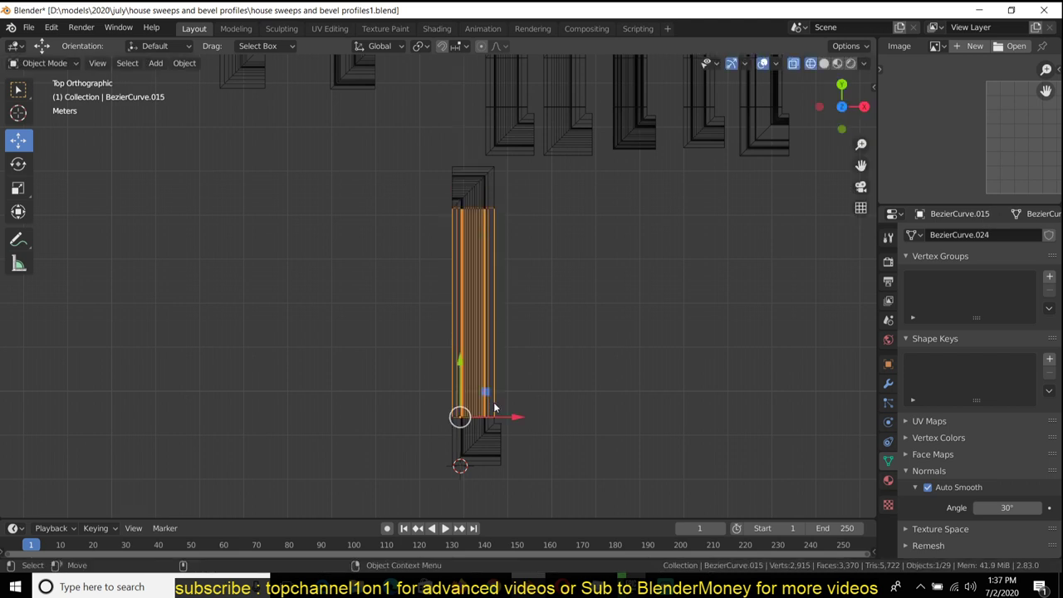
pyautogui.hotkey('shift', 'd')
pyautogui.click(373, 371)
pyautogui.write('r')
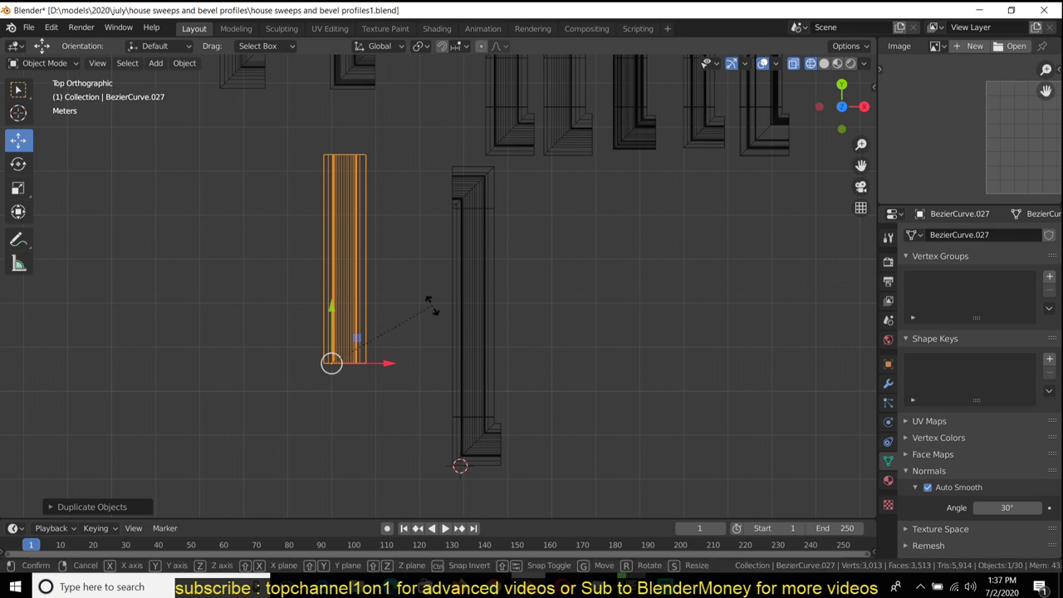
pyautogui.write('90')
pyautogui.press('Return')
pyautogui.press('g')
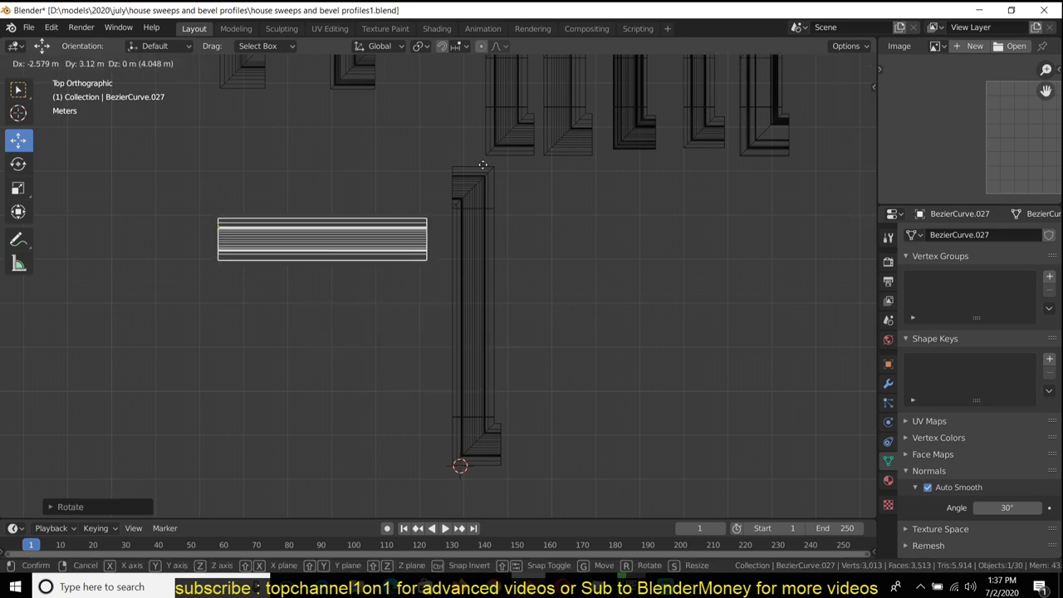
pyautogui.click(503, 137)
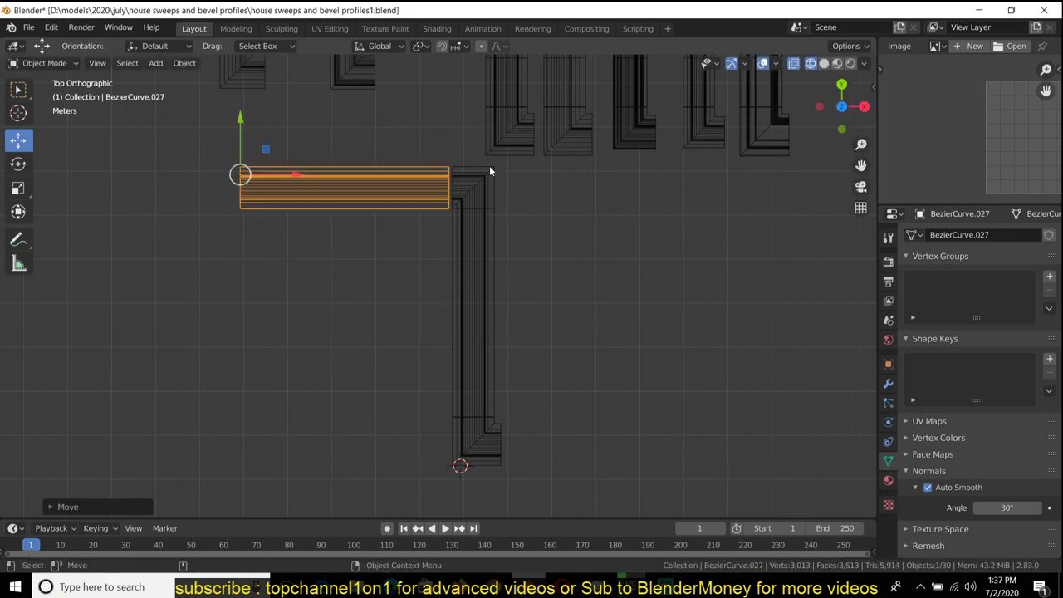
# - Snap the 3D cursor to the upper corner piece's open-end vertices and try snapping the rotated straight piece to it
pyautogui.click(470, 181)
pyautogui.press('Tab')
pyautogui.moveTo(454, 209); pyautogui.dragTo(454, 210)
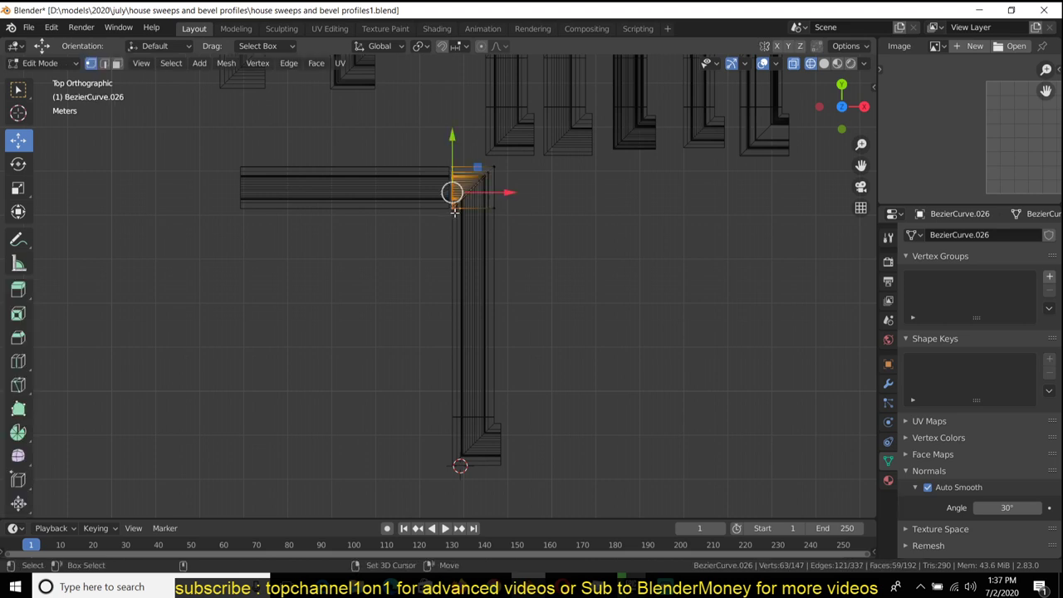
pyautogui.press('Tab')
pyautogui.click(427, 183)
pyautogui.hotkey('shift', 's')
pyautogui.click(447, 32)
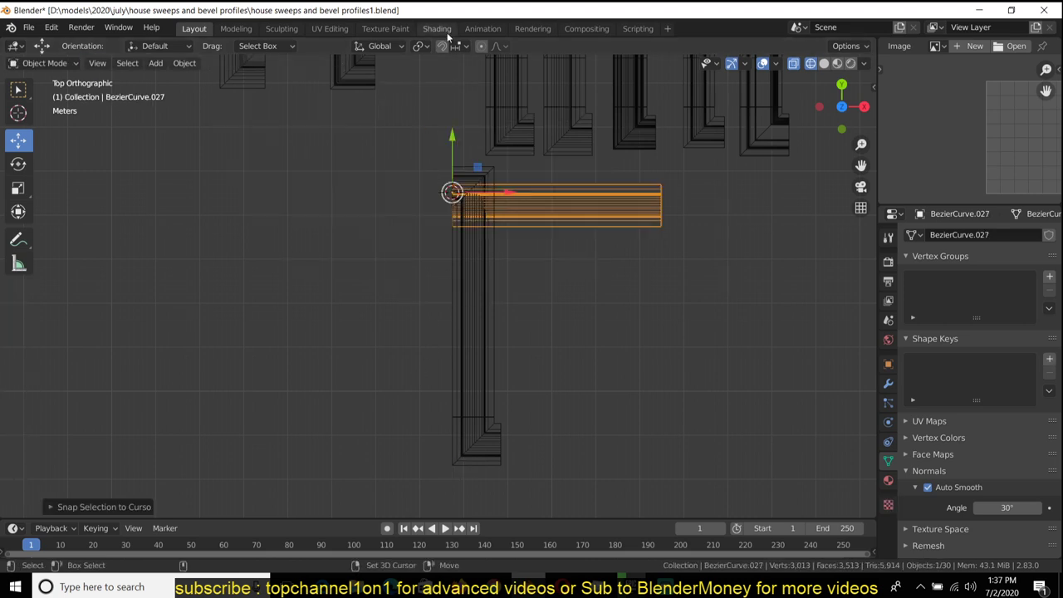
pyautogui.hotkey('ctrl', 'z')
# - Move the rotated straight piece along X until it touches the upper corner piece, and return to solid shading
pyautogui.scroll(4, 528, 325)
pyautogui.keyDown('shift'); pyautogui.moveTo(529, 326); pyautogui.dragTo(557, 445, button='middle'); pyautogui.keyUp('shift')
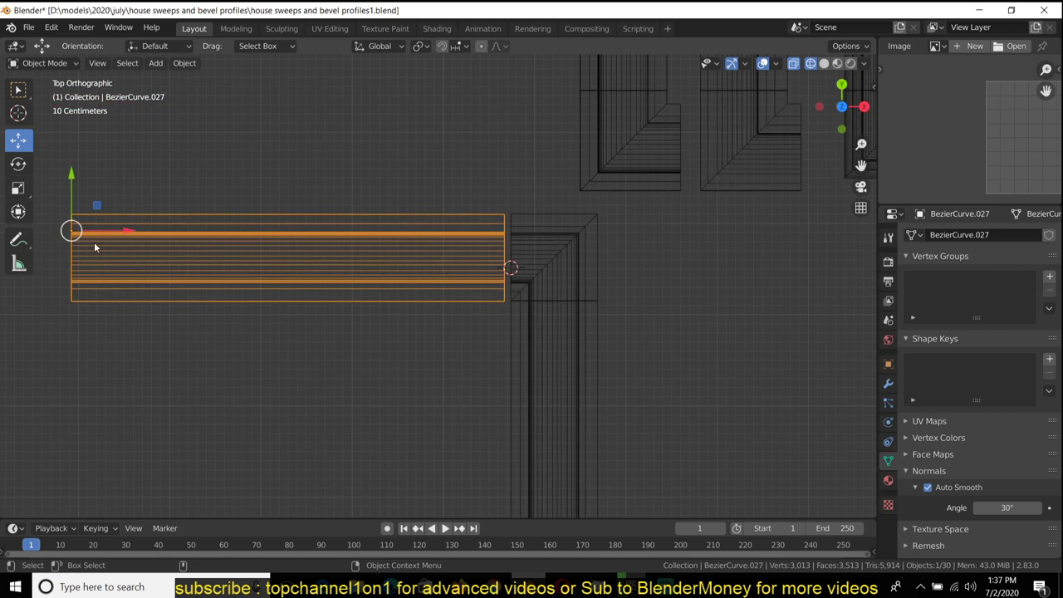
pyautogui.moveTo(108, 236); pyautogui.dragTo(117, 236)
pyautogui.hotkey('shift', 'z')
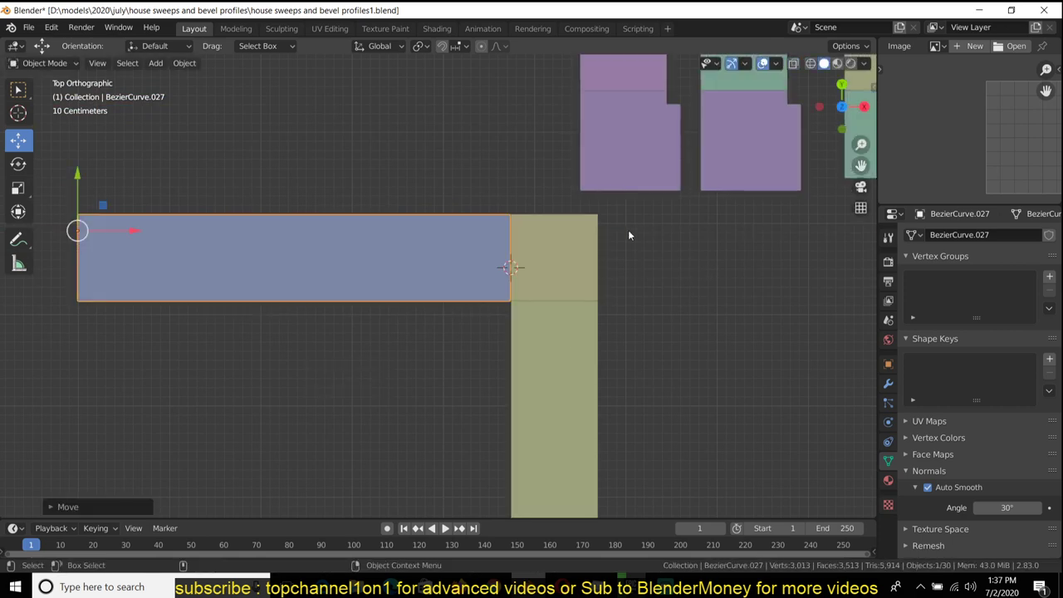
# - Mirror the rotated straight piece along the Y axis
pyautogui.moveTo(628, 230)
pyautogui.mouseDown(button='middle')
pyautogui.moveTo(659, 110)
pyautogui.moveTo(636, 273)
pyautogui.moveTo(548, 308)
pyautogui.moveTo(392, 290)
pyautogui.moveTo(429, 310)
pyautogui.mouseUp(button='middle')
pyautogui.hotkey('ctrl', 'm')
pyautogui.press('y')
pyautogui.click(494, 299)
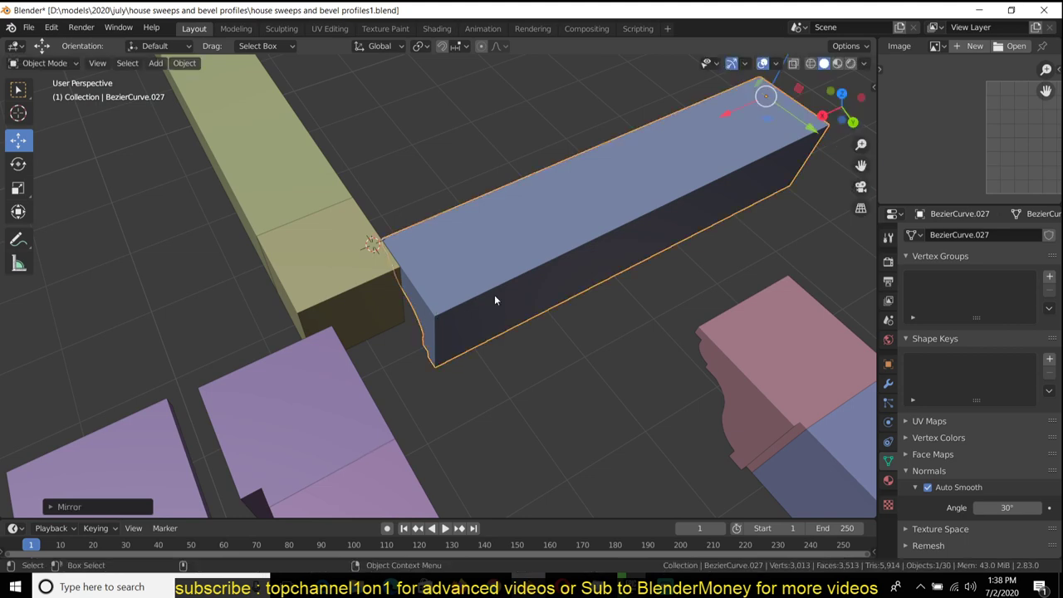
# - Move the mirrored straight piece along Y so that its profile lines up with the upper corner piece
pyautogui.scroll(-1, 545, 278)
pyautogui.press('KP_7')
pyautogui.scroll(-3, 545, 275)
pyautogui.keyDown('shift'); pyautogui.moveTo(473, 258); pyautogui.dragTo(521, 231, button='middle'); pyautogui.keyUp('shift')
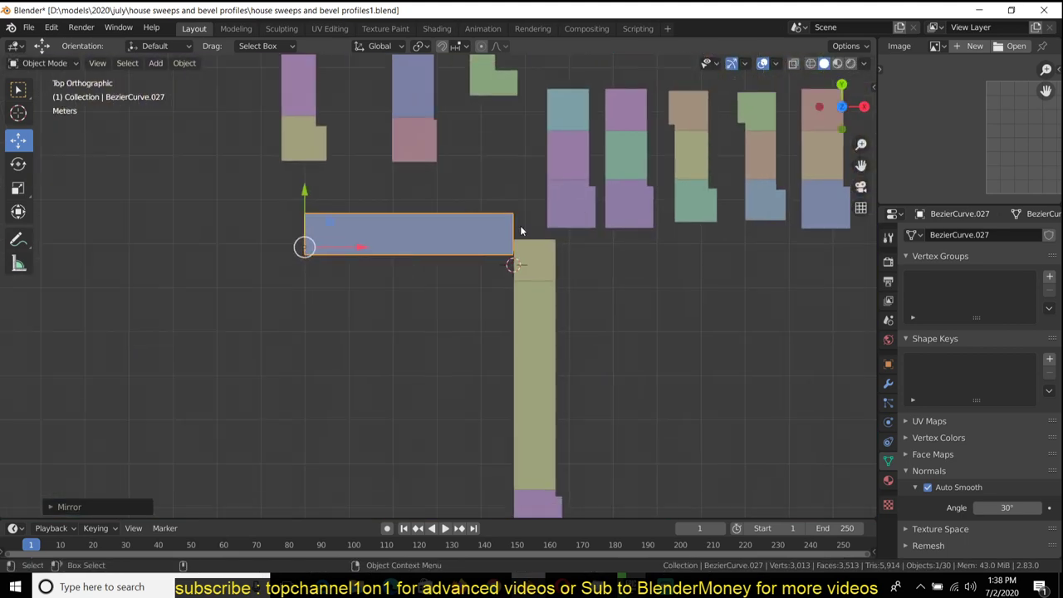
pyautogui.moveTo(306, 209); pyautogui.dragTo(190, 297, button='middle')
pyautogui.moveTo(147, 247); pyautogui.dragTo(193, 262)
pyautogui.moveTo(194, 263); pyautogui.dragTo(349, 287, button='middle')
pyautogui.click(451, 271)
pyautogui.moveTo(451, 271); pyautogui.dragTo(557, 235, button='middle')
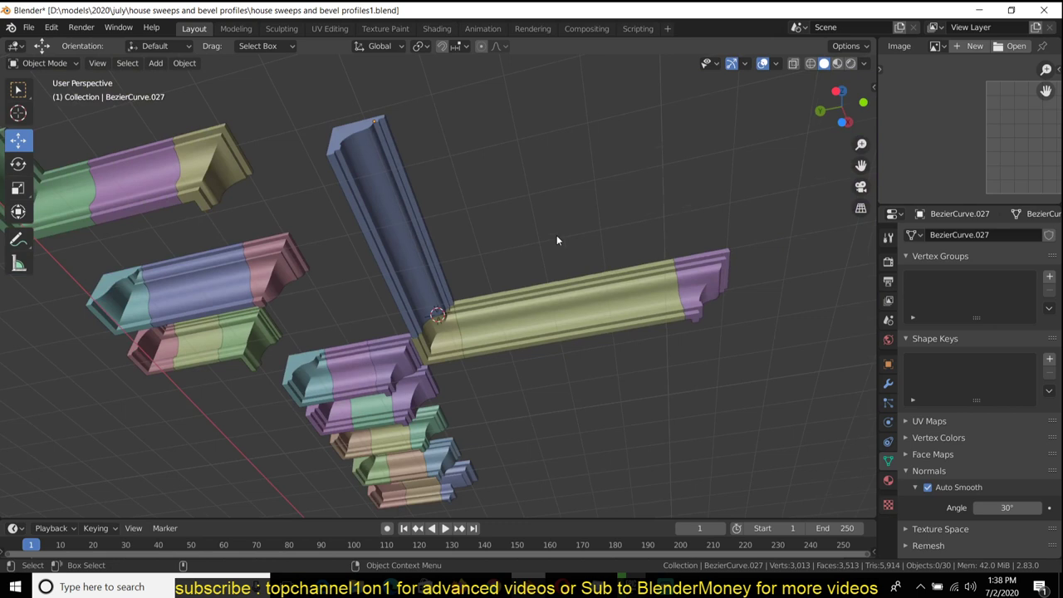
# - Snap the 3D cursor to the origin of the corner piece at the opposite end of the long molding
pyautogui.moveTo(658, 318); pyautogui.dragTo(424, 291, button='middle')
pyautogui.click(370, 294)
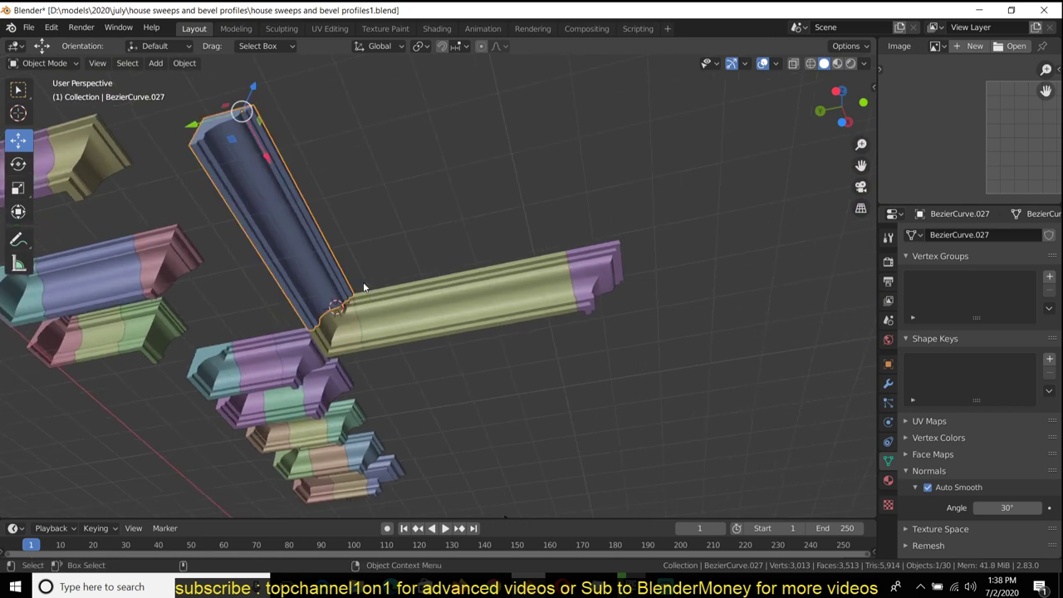
pyautogui.click(601, 298)
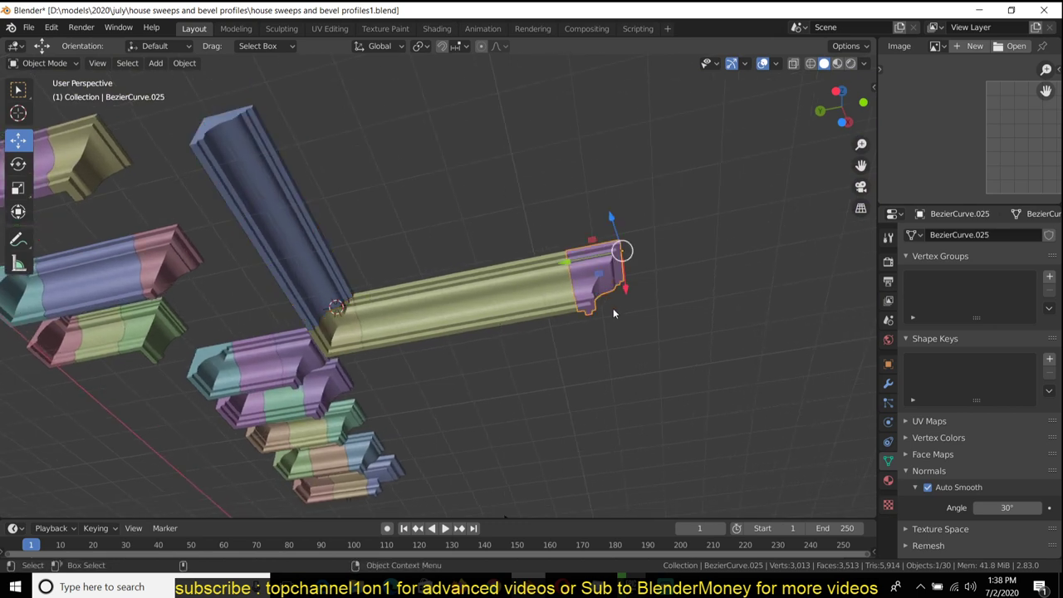
pyautogui.hotkey('shift', 's')
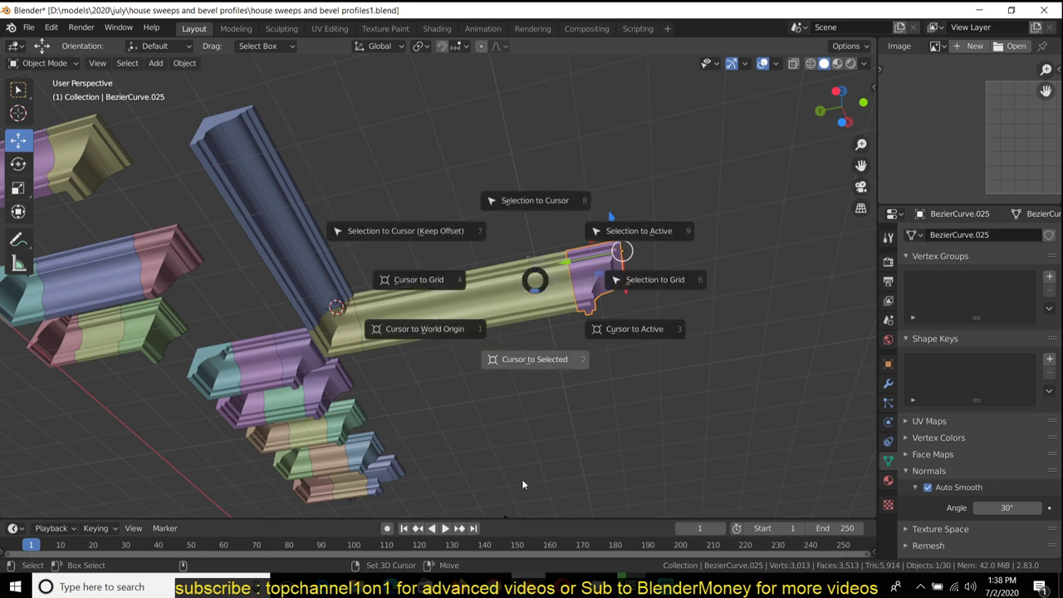
pyautogui.click(534, 361)
# - Duplicate the mirrored straight piece in place and snap the copy to the 3D cursor
pyautogui.click(277, 213)
pyautogui.hotkey('shift', 'd')
pyautogui.rightClick(282, 223)
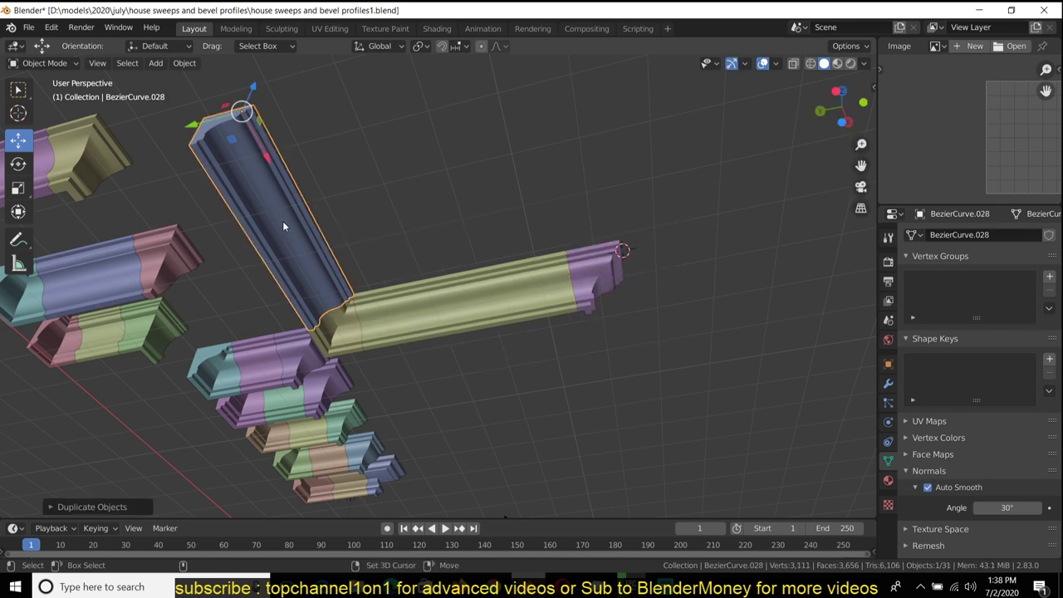
pyautogui.hotkey('shift', 's')
pyautogui.click(309, 91)
# - Move the new straight piece along X and Y to meet the open end of the opposite corner piece
pyautogui.moveTo(358, 100); pyautogui.dragTo(633, 164, button='middle')
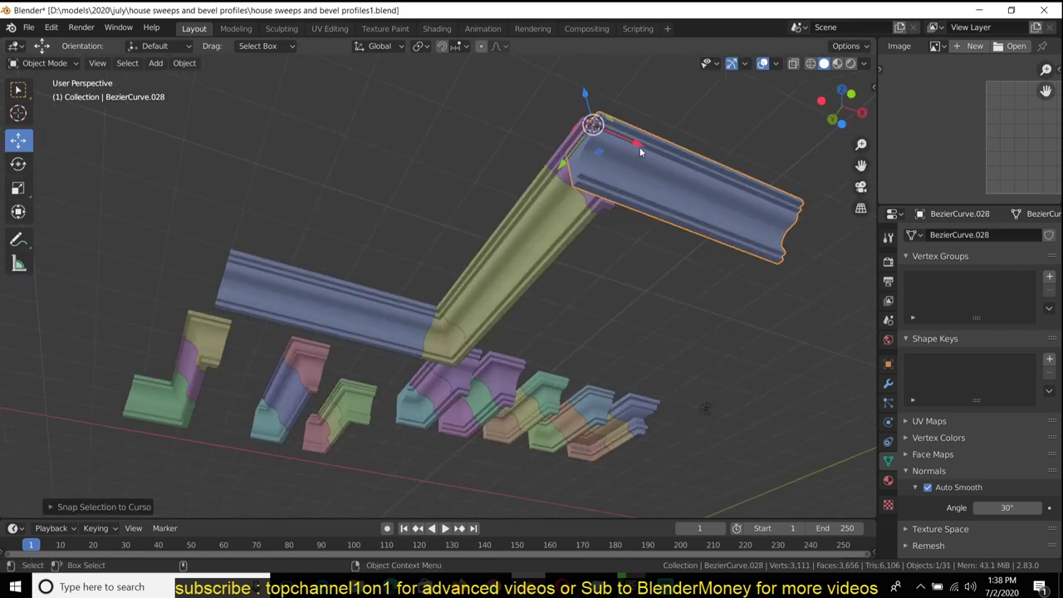
pyautogui.press('g')
pyautogui.press('x')
pyautogui.click(686, 164)
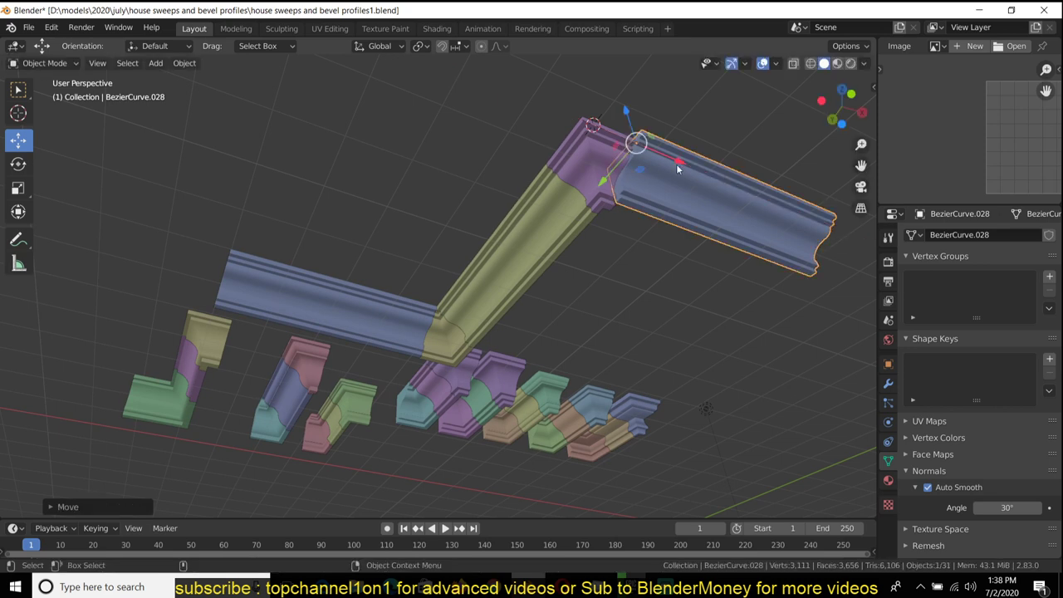
pyautogui.press('g')
pyautogui.press('y')
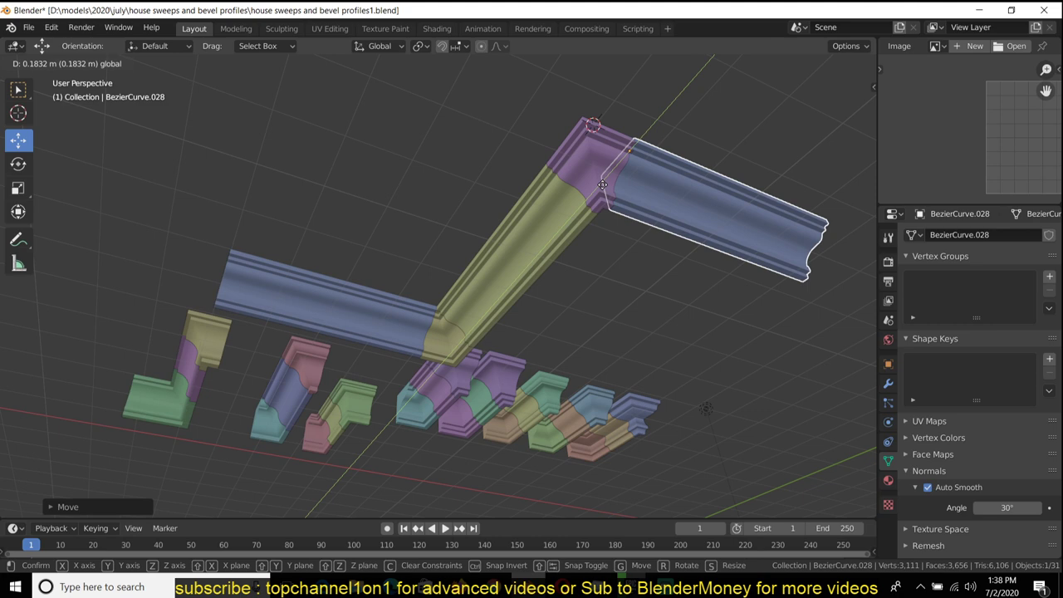
pyautogui.click(510, 164)
# - Select the five pieces of the assembled demonstration molding and delete them
pyautogui.moveTo(510, 163); pyautogui.dragTo(429, 230, button='middle')
pyautogui.scroll(2, 376, 231)
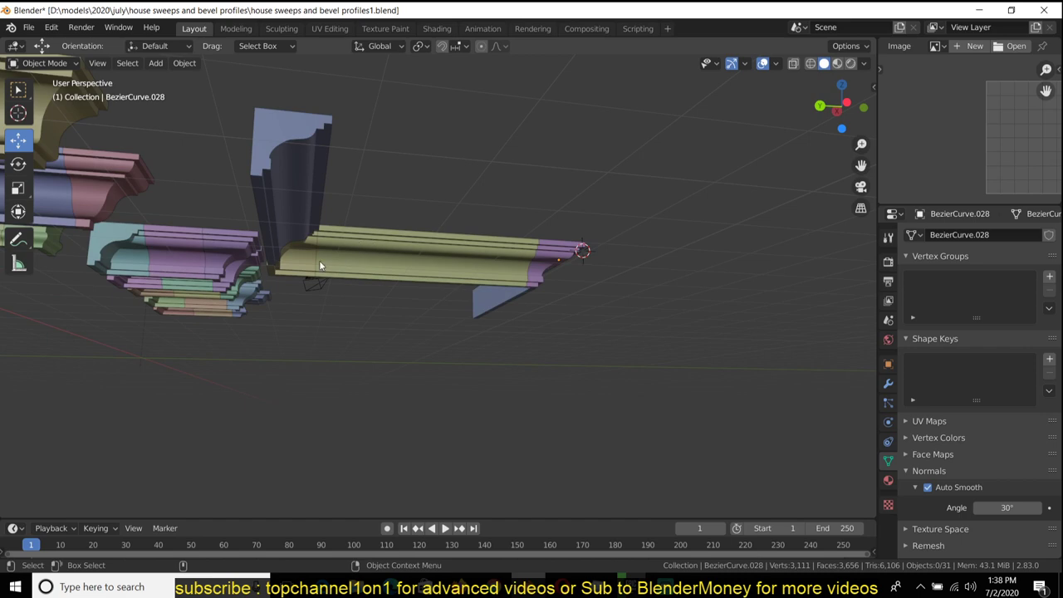
pyautogui.moveTo(294, 258); pyautogui.dragTo(307, 234, button='middle')
pyautogui.click(251, 231)
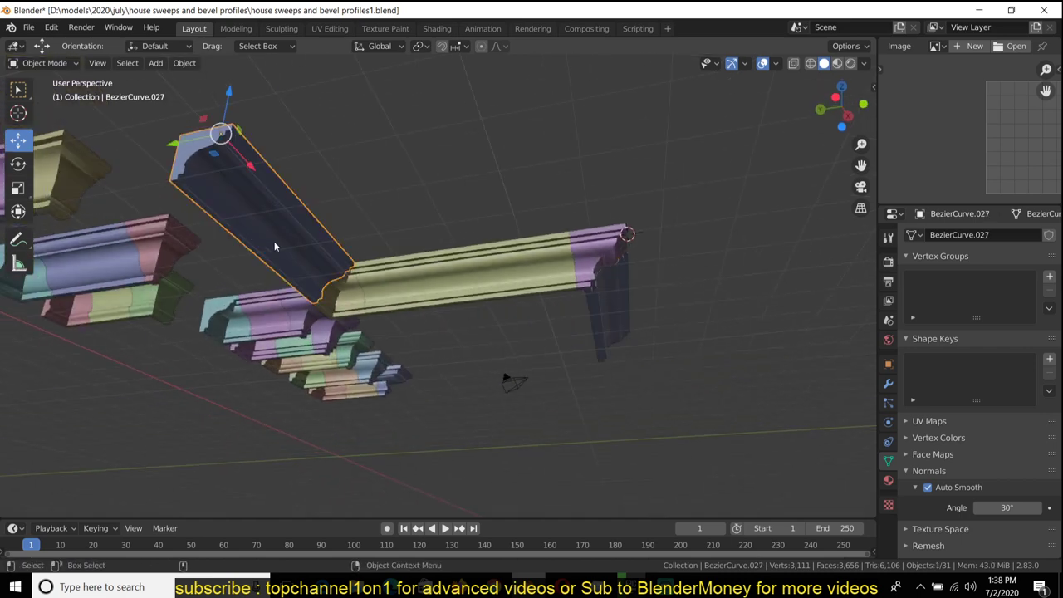
pyautogui.keyDown('shift'); pyautogui.click(348, 291); pyautogui.keyUp('shift')
pyautogui.keyDown('shift'); pyautogui.click(606, 291); pyautogui.keyUp('shift')
pyautogui.keyDown('shift'); pyautogui.click(515, 254); pyautogui.keyUp('shift')
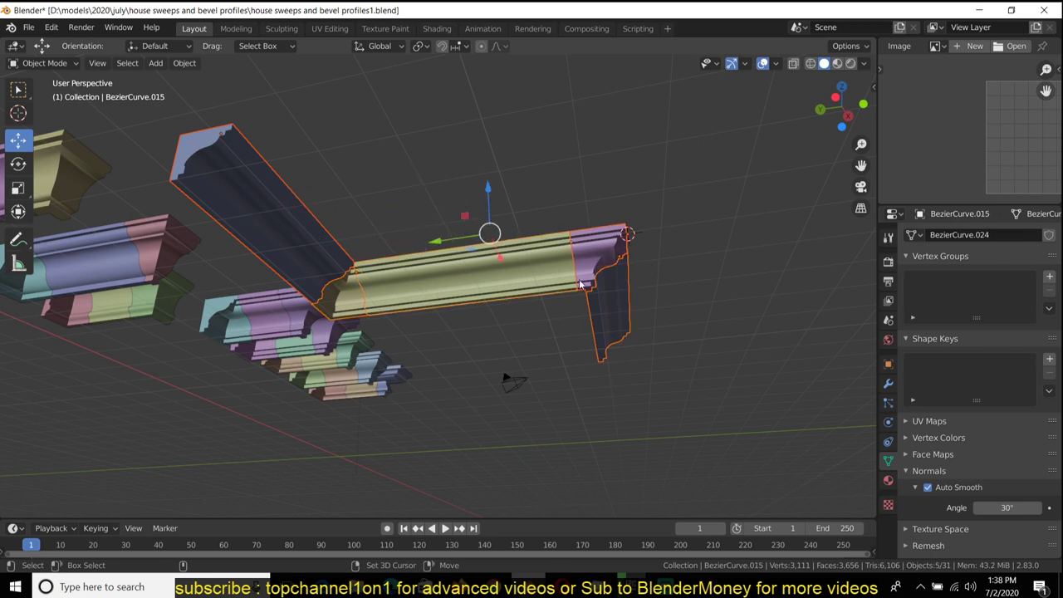
pyautogui.press('x')
pyautogui.click(510, 241)
# - In front view, add a Bezier curve and place it above the leftmost molding piece
pyautogui.press('KP_1')
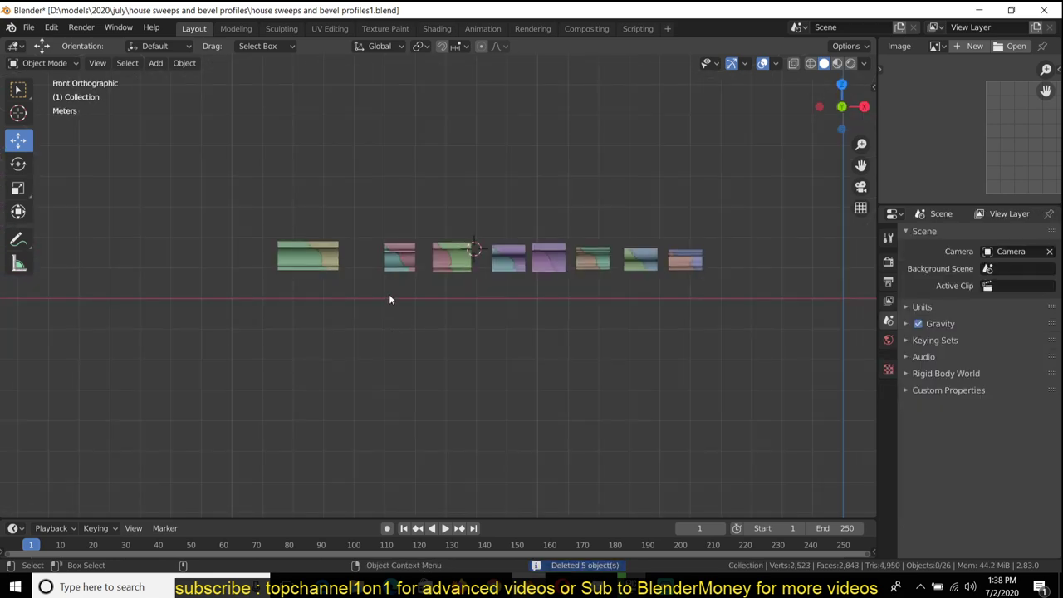
pyautogui.scroll(3, 389, 294)
pyautogui.moveTo(411, 266); pyautogui.dragTo(266, 292, button='middle')
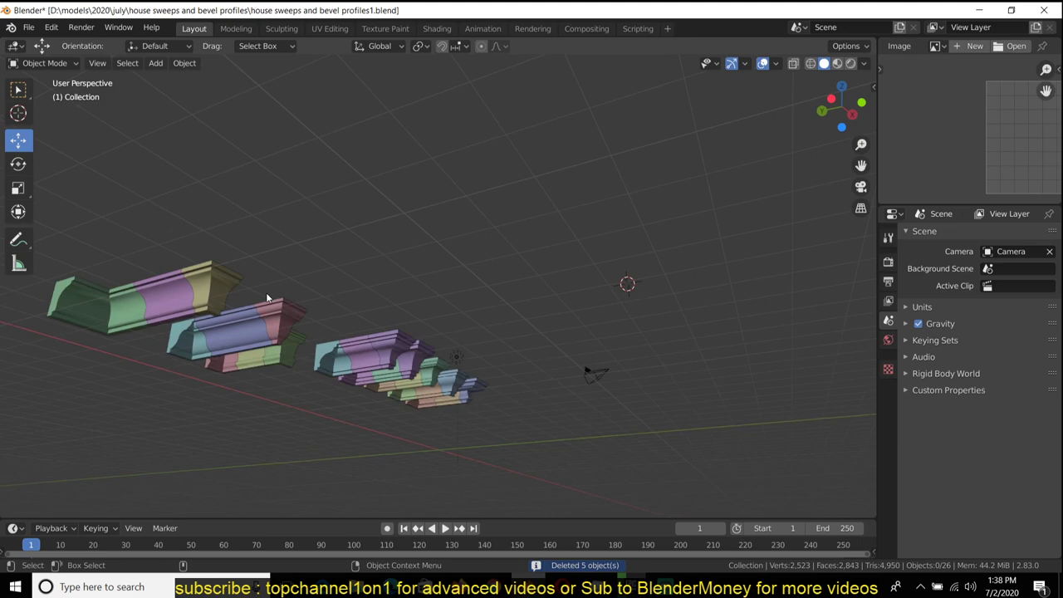
pyautogui.press('KP_1')
pyautogui.scroll(-2, 249, 291)
pyautogui.scroll(1, 241, 266)
pyautogui.hotkey('shift', 'a')
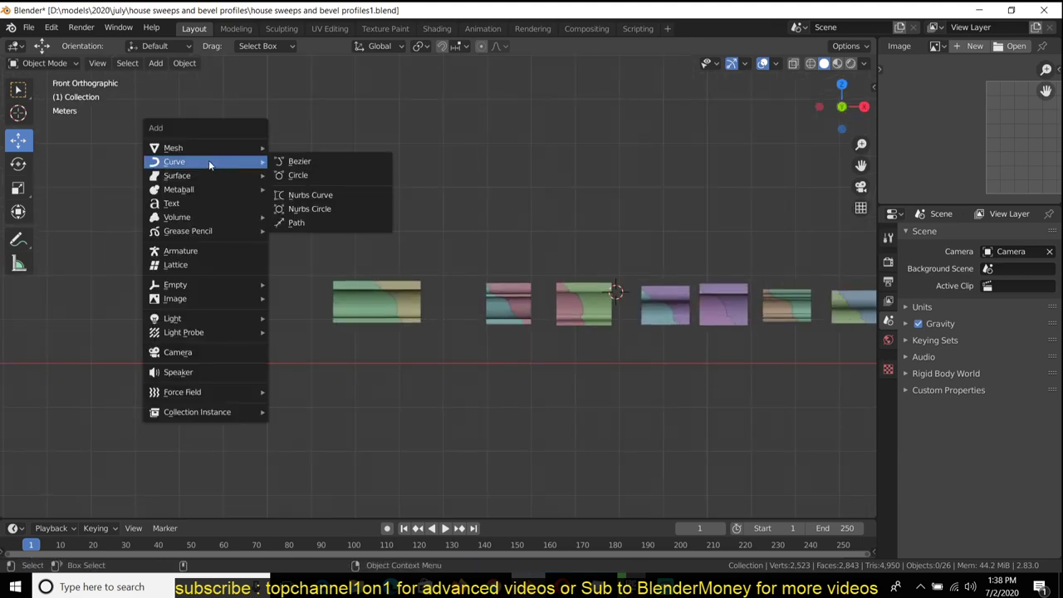
pyautogui.moveTo(249, 162)
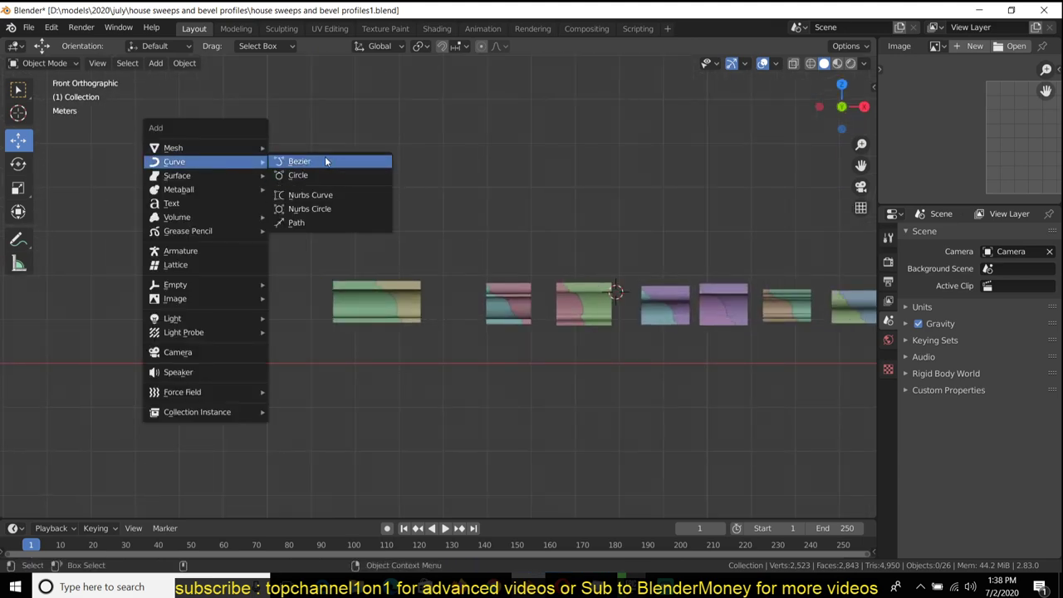
pyautogui.click(332, 168)
pyautogui.press('g')
pyautogui.click(321, 186)
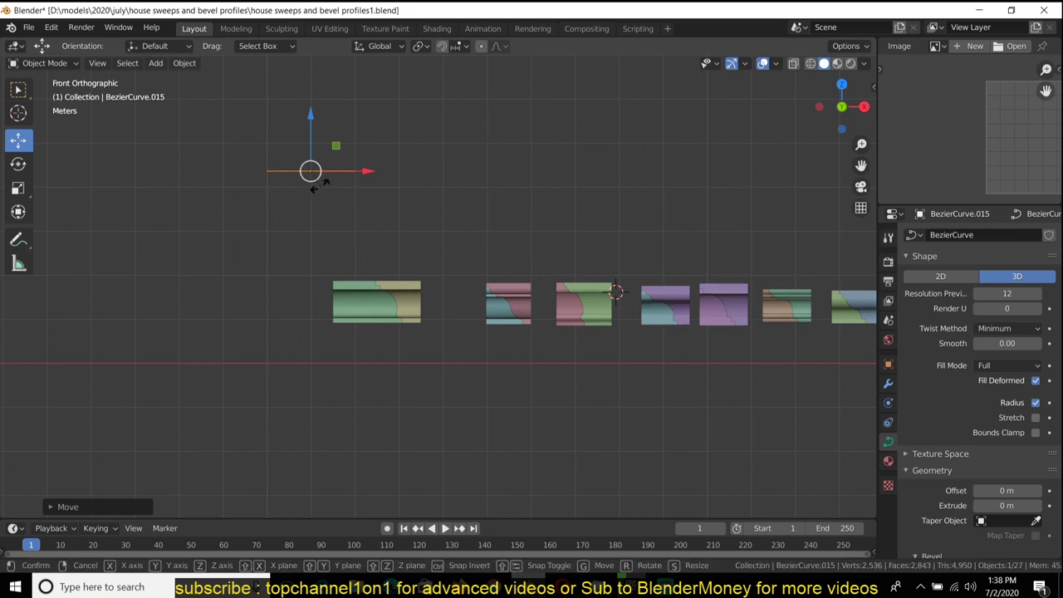
# - Rotate the new Bezier curve about the X axis so it stands upright, facing the front view
pyautogui.press('r')
pyautogui.press('x')
pyautogui.press('Return')
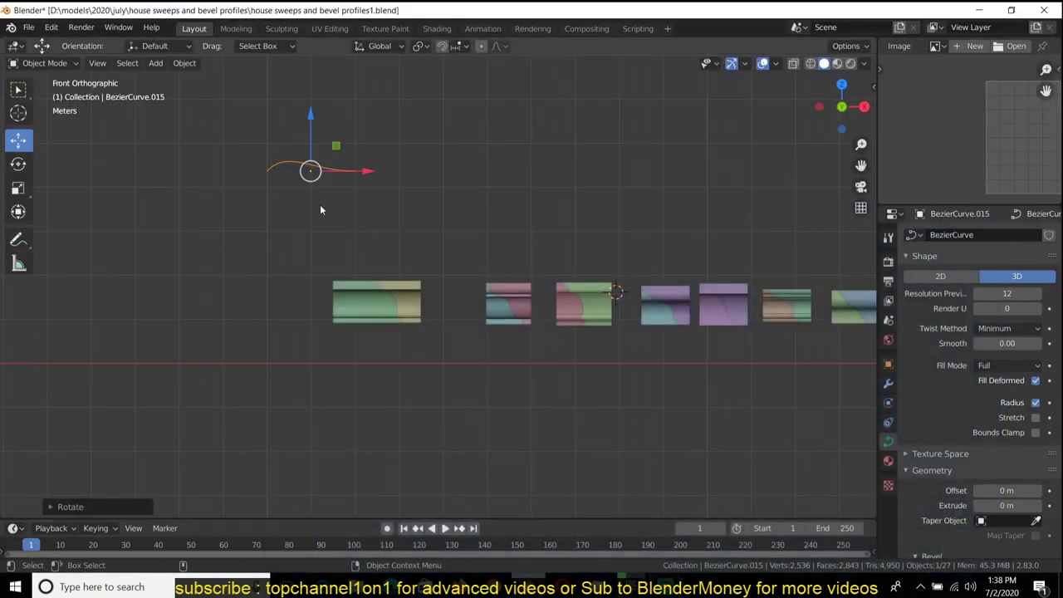
# - Set the handle type of all the curve's control points to Vector
pyautogui.press('Tab')
pyautogui.scroll(4, 401, 302)
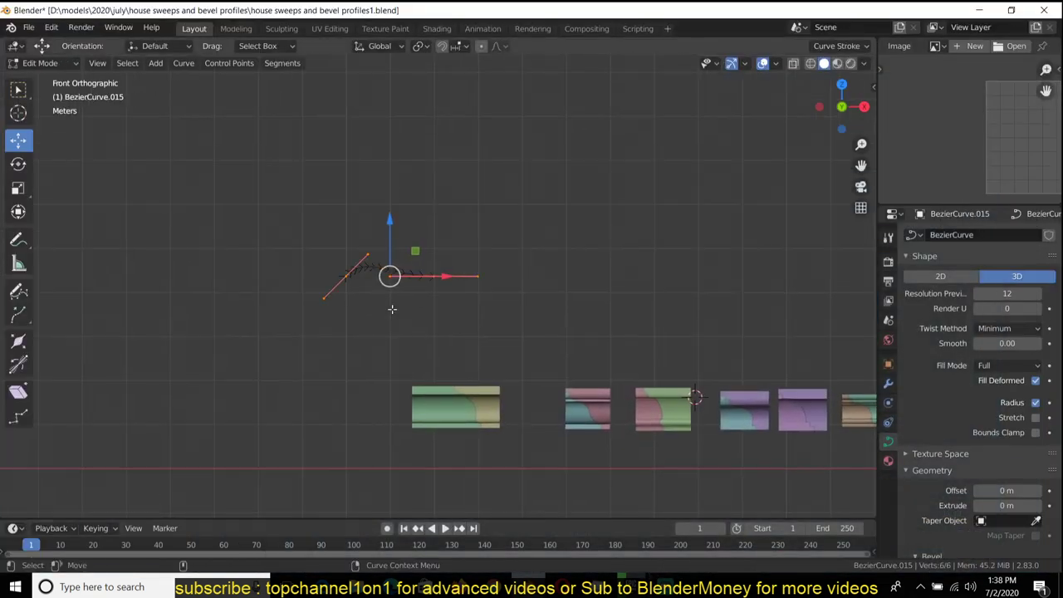
pyautogui.press('v')
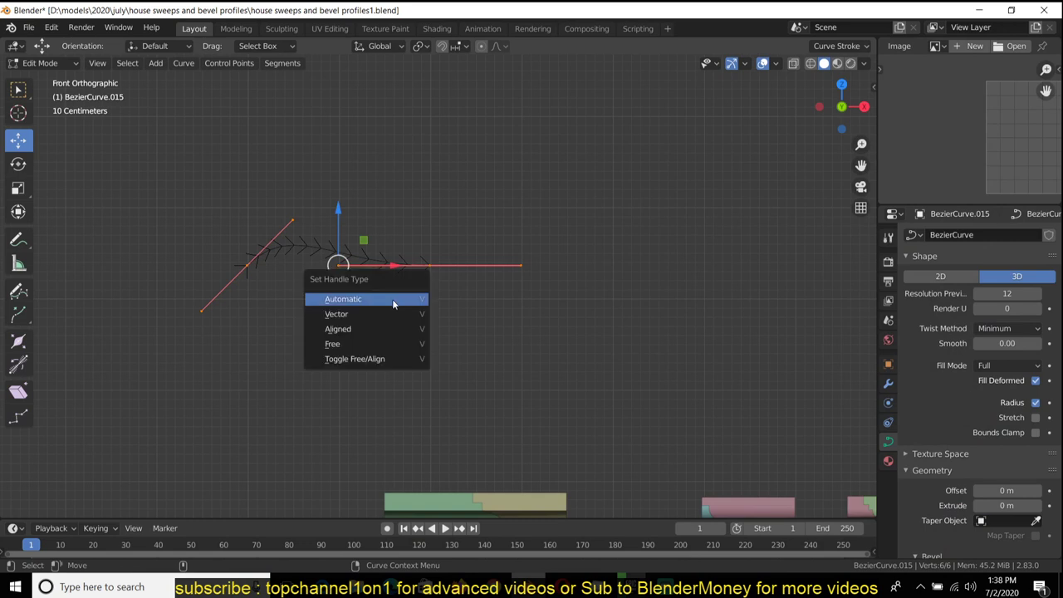
pyautogui.click(362, 315)
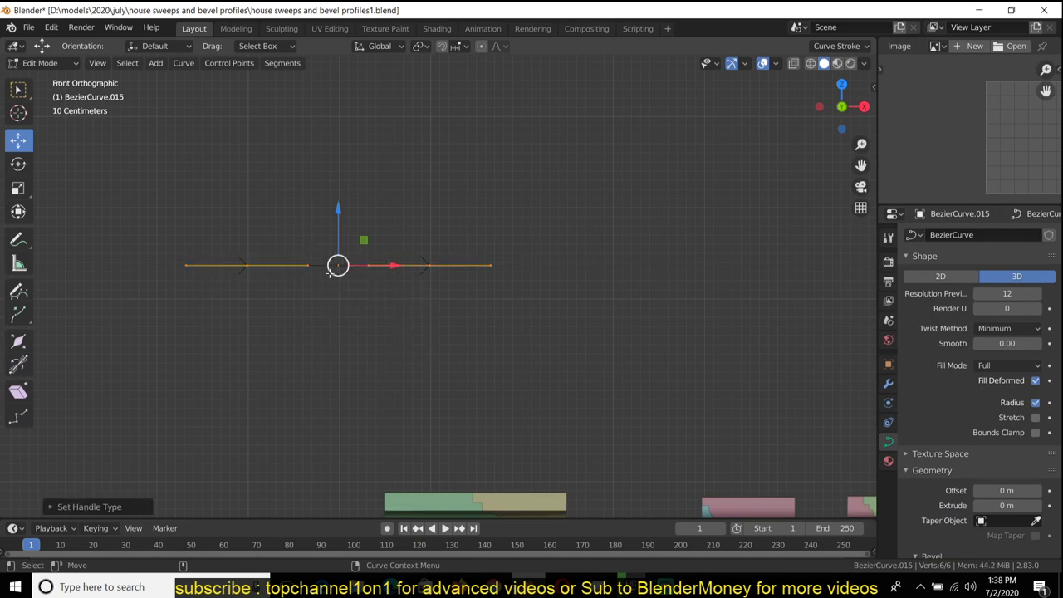
# - Extrude the curve's left end straight down along Z, then continue downward with short zigzag segments for the upper profile
pyautogui.scroll(2, 163, 275)
pyautogui.keyDown('shift'); pyautogui.moveTo(164, 274); pyautogui.dragTo(295, 195, button='middle'); pyautogui.keyUp('shift')
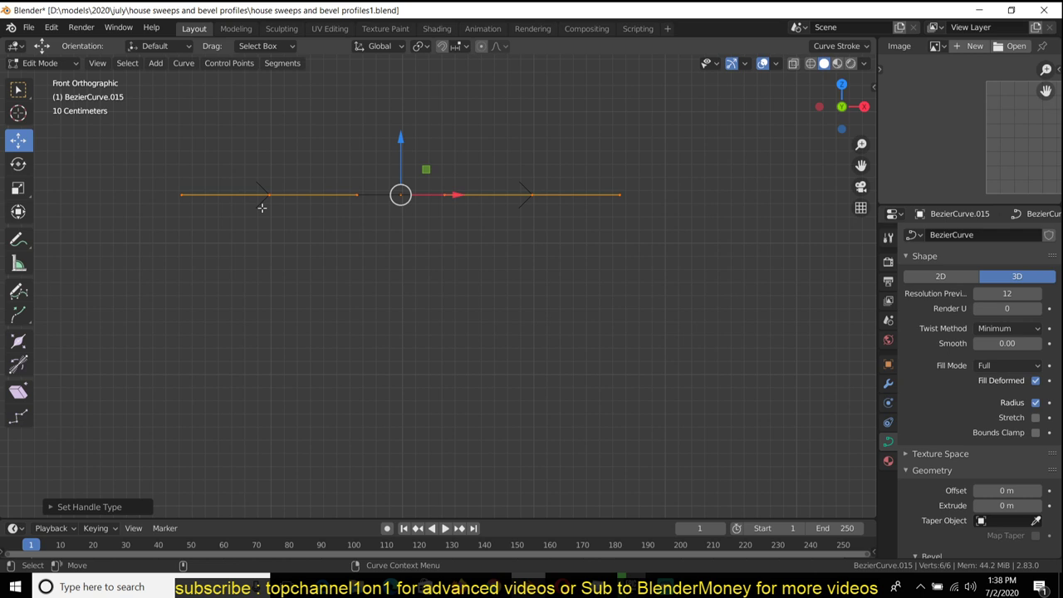
pyautogui.click(265, 194)
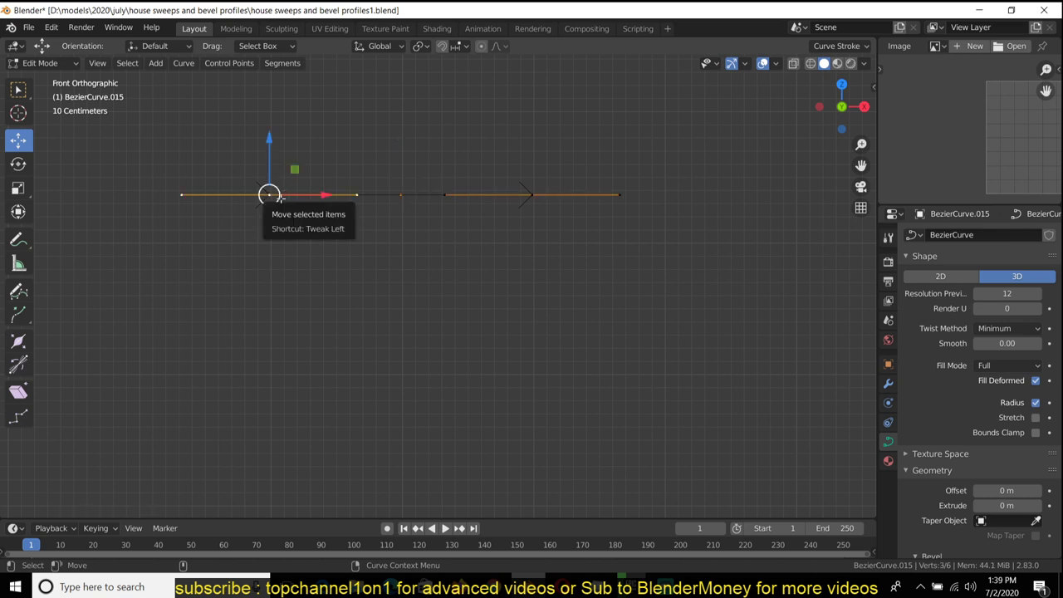
pyautogui.press('e')
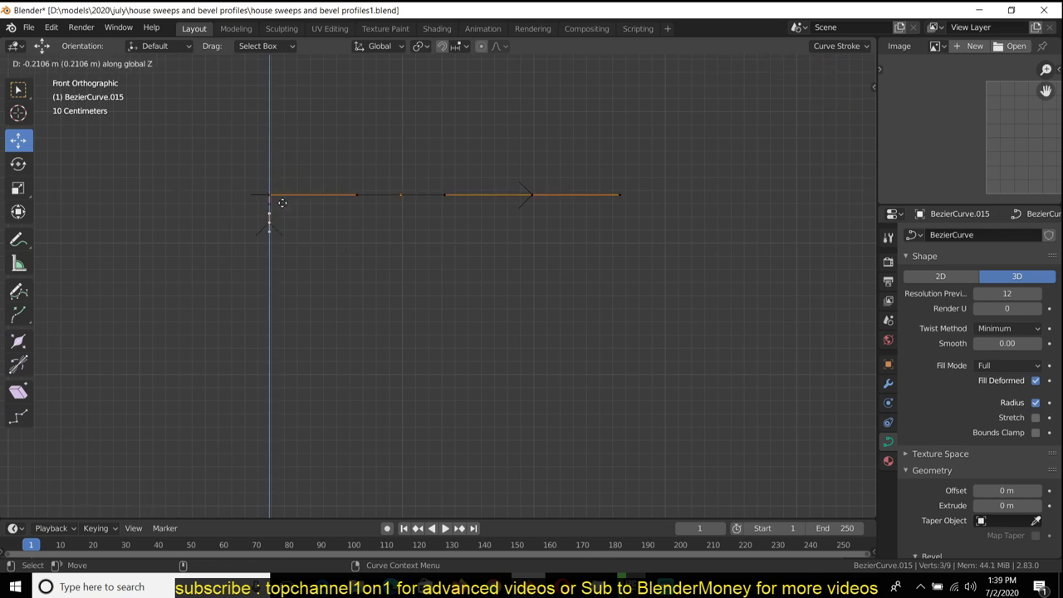
pyautogui.click(312, 259)
pyautogui.press('e')
pyautogui.click(320, 282)
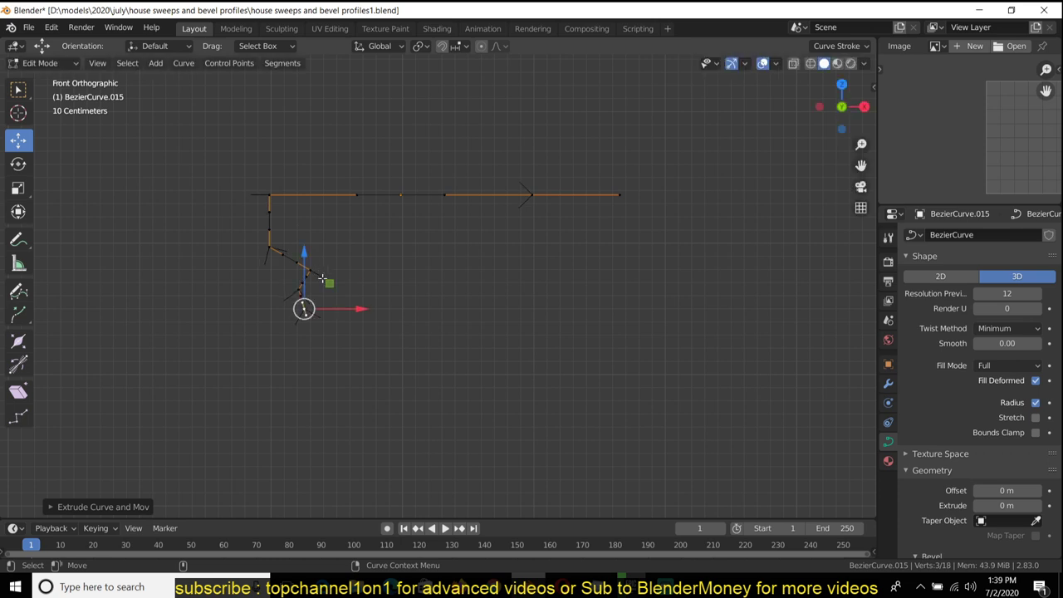
# - Extrude a near-horizontal ledge to the right, a short segment angled back, and a long segment straight down
pyautogui.press('e')
pyautogui.click(388, 289)
pyautogui.press('e')
pyautogui.click(381, 322)
pyautogui.press('e')
pyautogui.click(385, 402)
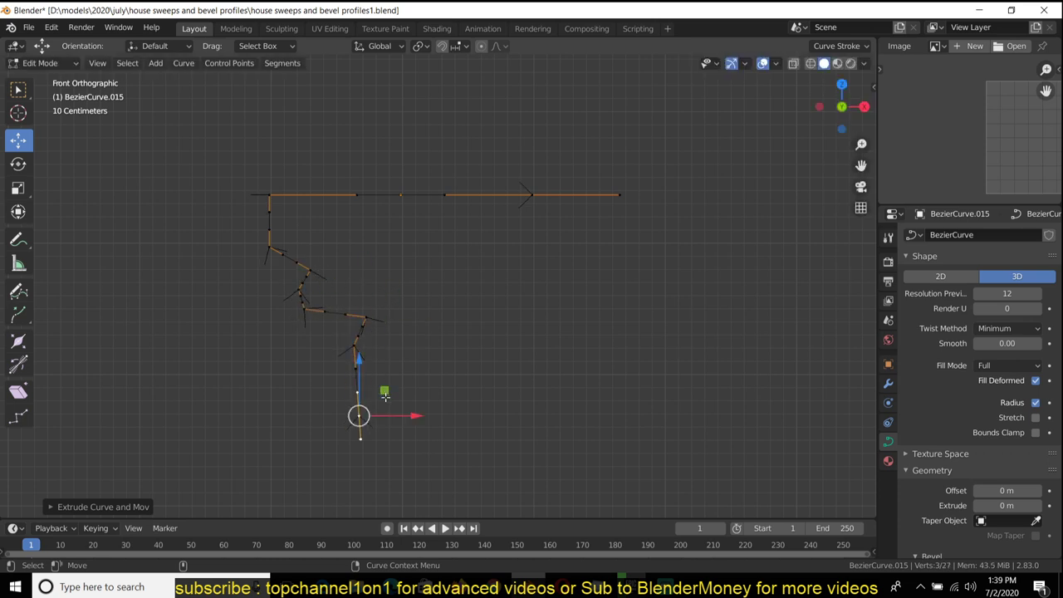
# - Extrude a small lower step from the profile, then a bottom edge running right along the X axis
pyautogui.press('e')
pyautogui.click(444, 426)
pyautogui.press('e')
pyautogui.click(458, 466)
pyautogui.press('e')
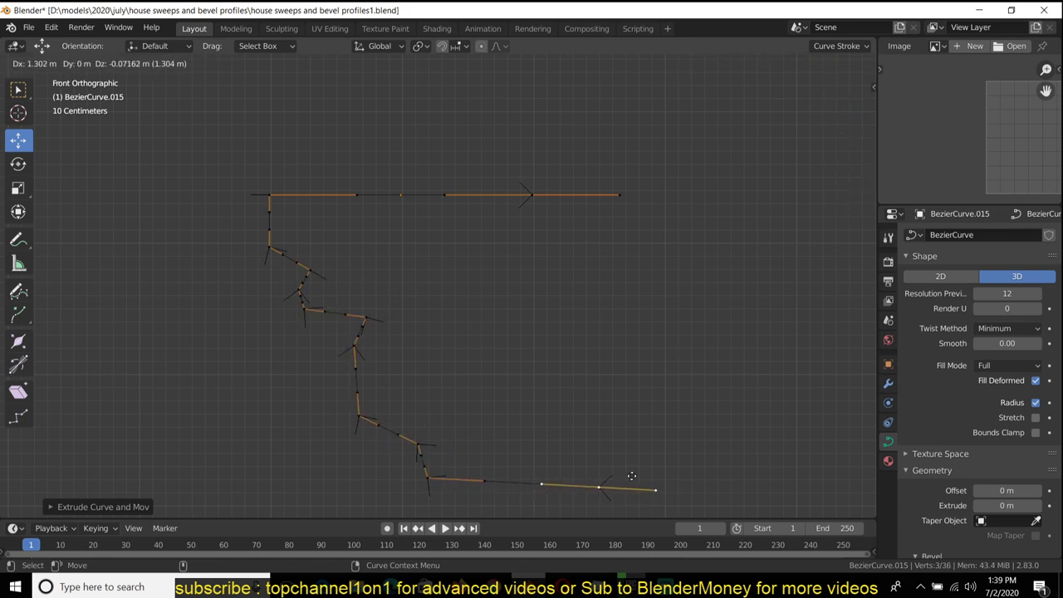
pyautogui.press('x')
pyautogui.click(695, 468)
# - Close the curve between its two right-hand end points and align them vertically by scaling to 0 along X
pyautogui.keyDown('shift'); pyautogui.click(545, 198); pyautogui.keyUp('shift')
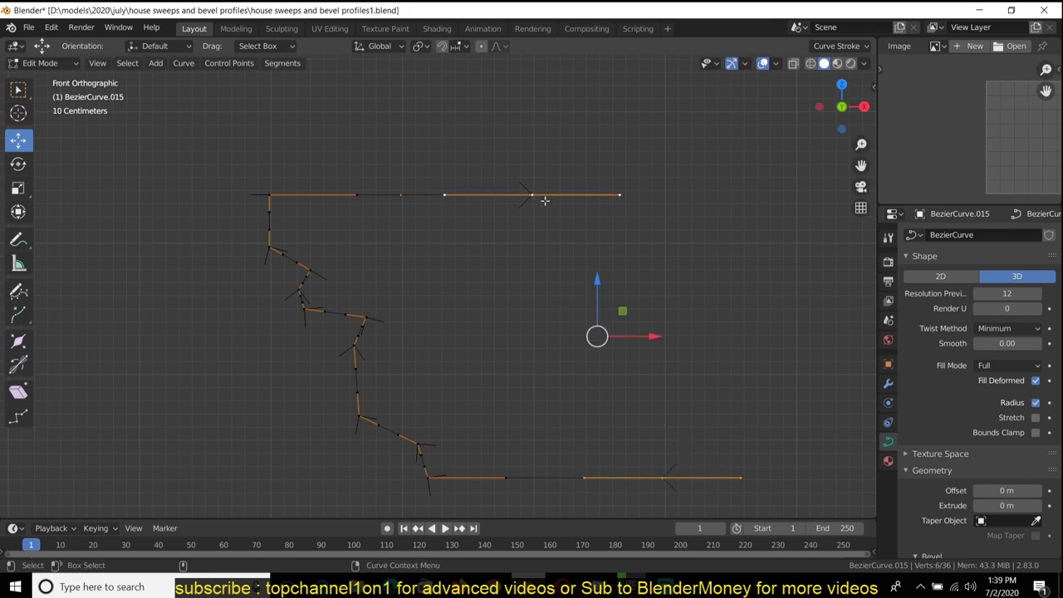
pyautogui.press('s')
pyautogui.press('x')
pyautogui.press('0')
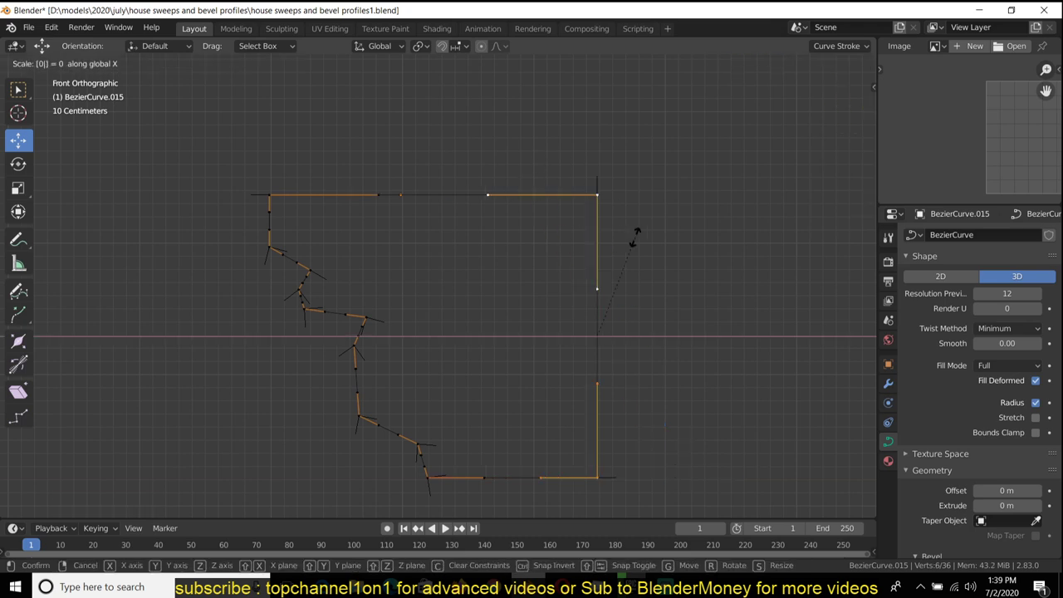
pyautogui.click(636, 234)
# - Move the profile's straight back edge inward along the X axis to narrow the shape
pyautogui.press('Tab')
pyautogui.press('Tab')
pyautogui.press('g')
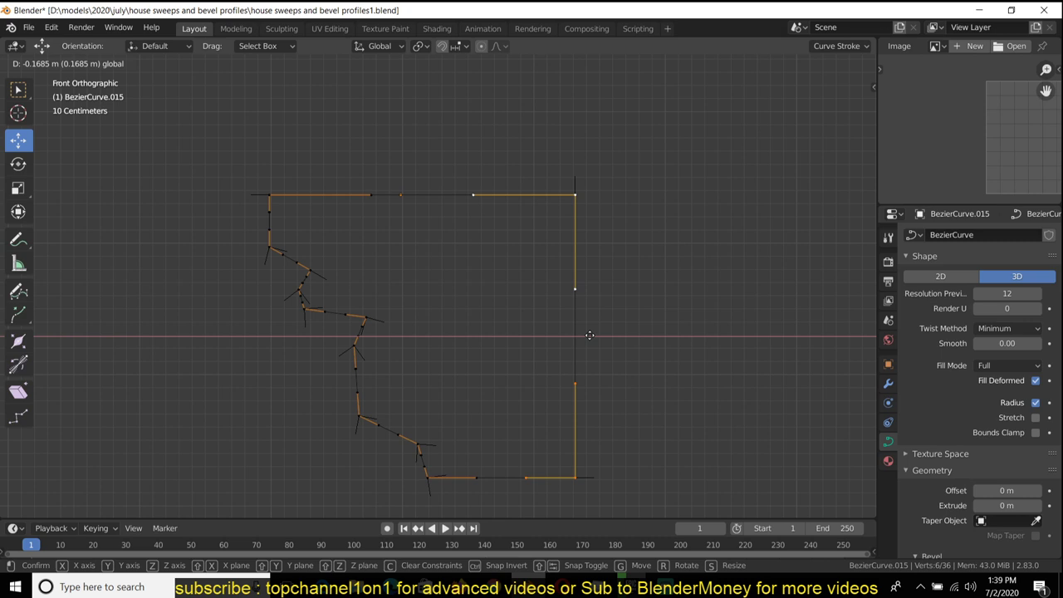
pyautogui.click(554, 335)
# - Pull both handles of the long lower segment to the left so it bends into a rounded bulge
pyautogui.scroll(6, 544, 334)
pyautogui.click(328, 339)
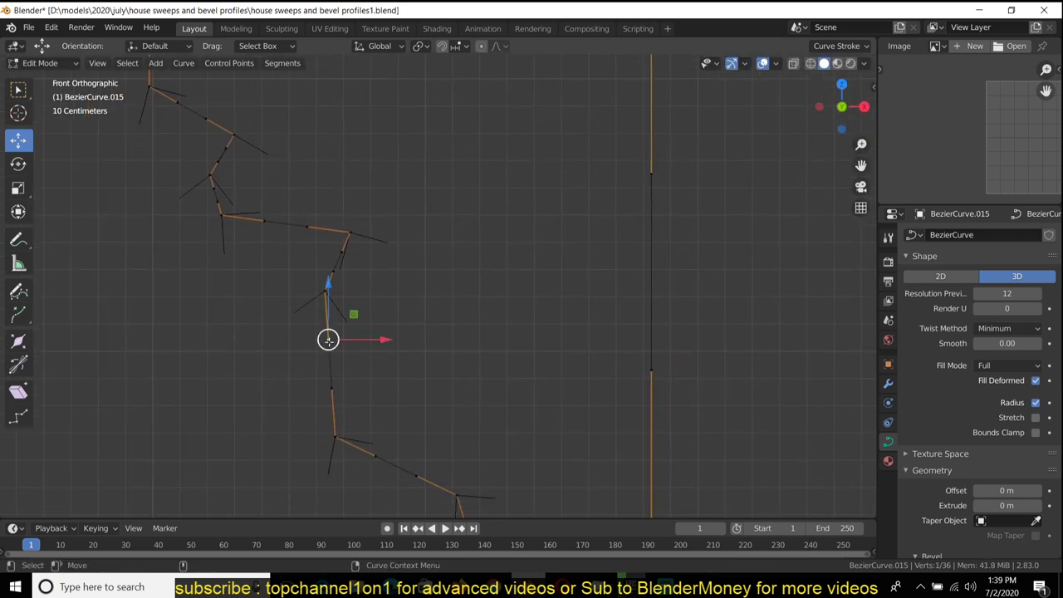
pyautogui.press('g')
pyautogui.click(365, 321)
pyautogui.click(340, 382)
pyautogui.press('g')
pyautogui.click(279, 402)
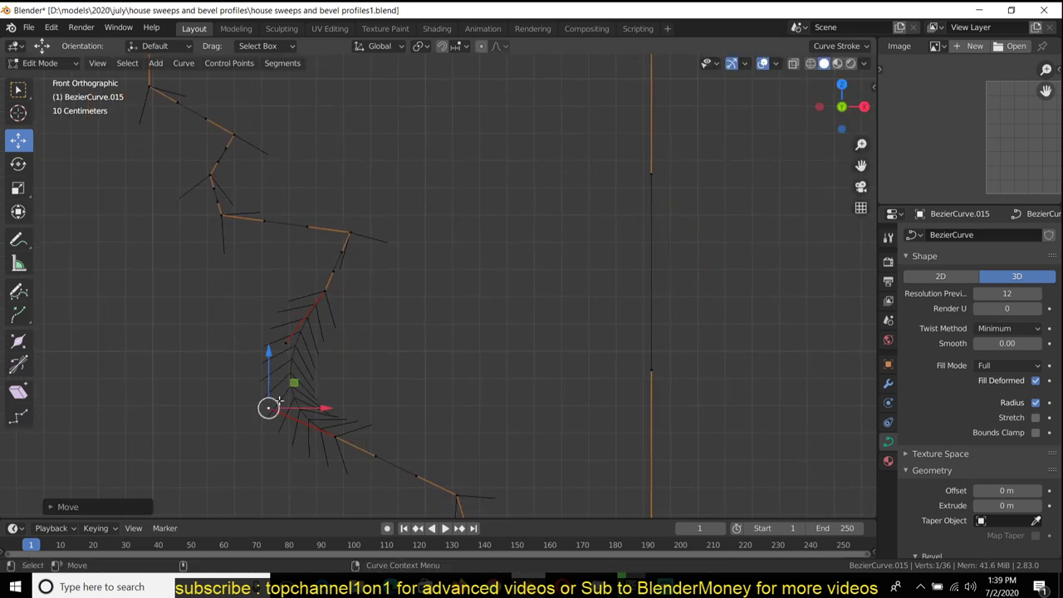
# - Pull both handles of the short segment beneath the ledge to the left to give it a small curve
pyautogui.keyDown('shift'); pyautogui.moveTo(347, 279); pyautogui.dragTo(364, 288, button='middle'); pyautogui.keyUp('shift')
pyautogui.click(356, 261)
pyautogui.press('g')
pyautogui.click(309, 264)
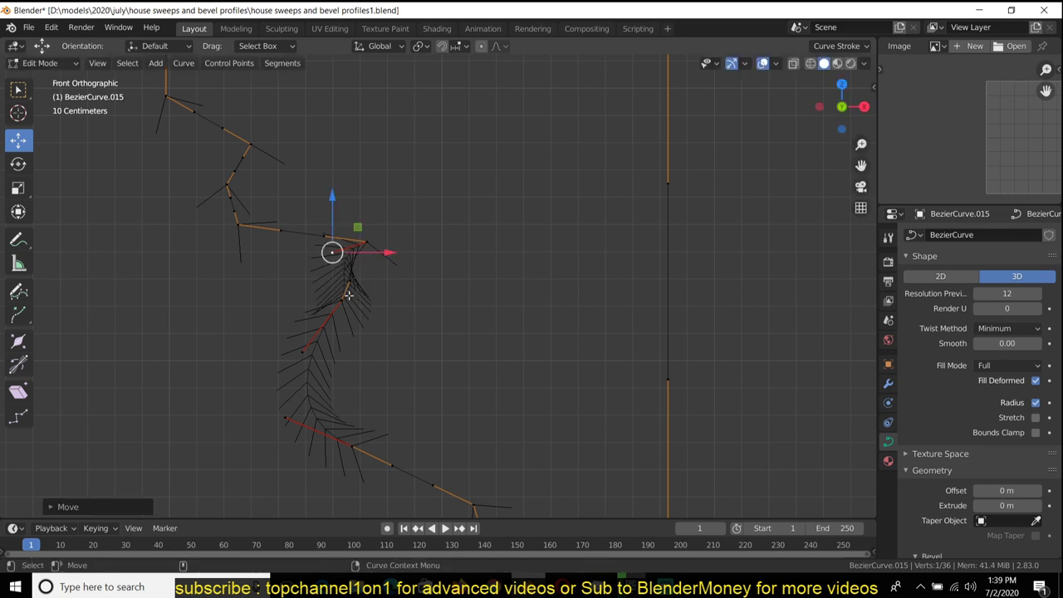
pyautogui.click(348, 284)
pyautogui.press('g')
pyautogui.click(324, 283)
# - Pull the upper handle of the ledge's inner corner outward and shift the corner point slightly right
pyautogui.click(332, 252)
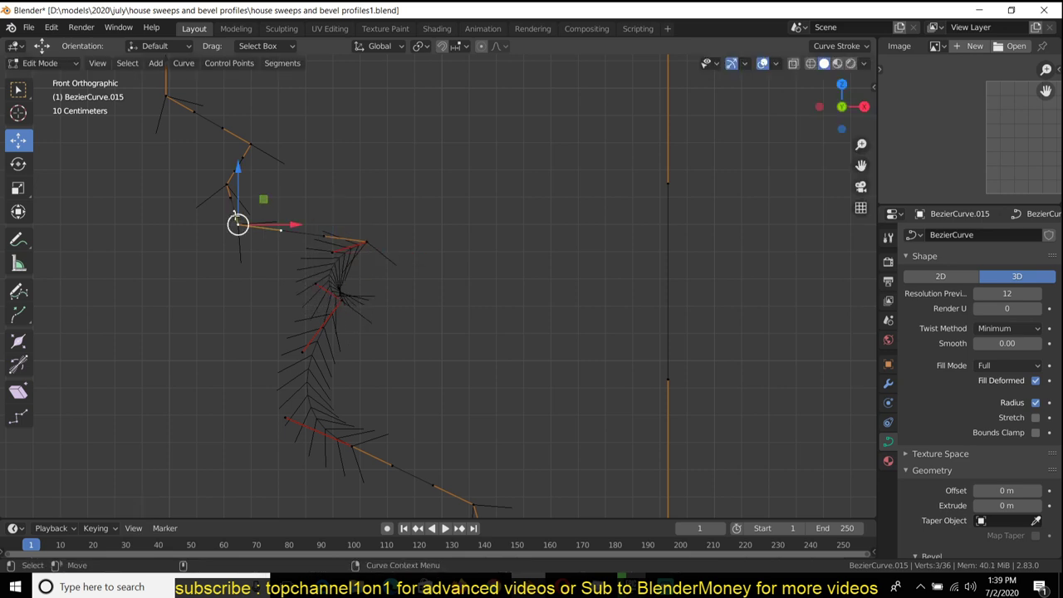
pyautogui.press('g')
pyautogui.press('Escape')
pyautogui.press('g')
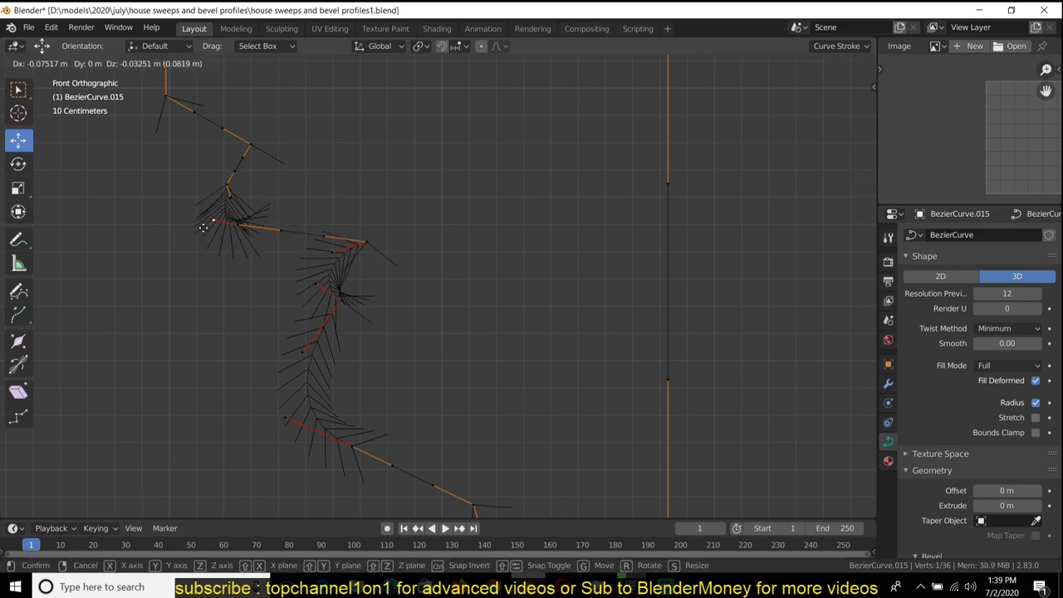
pyautogui.click(208, 223)
pyautogui.press('g')
pyautogui.click(280, 232)
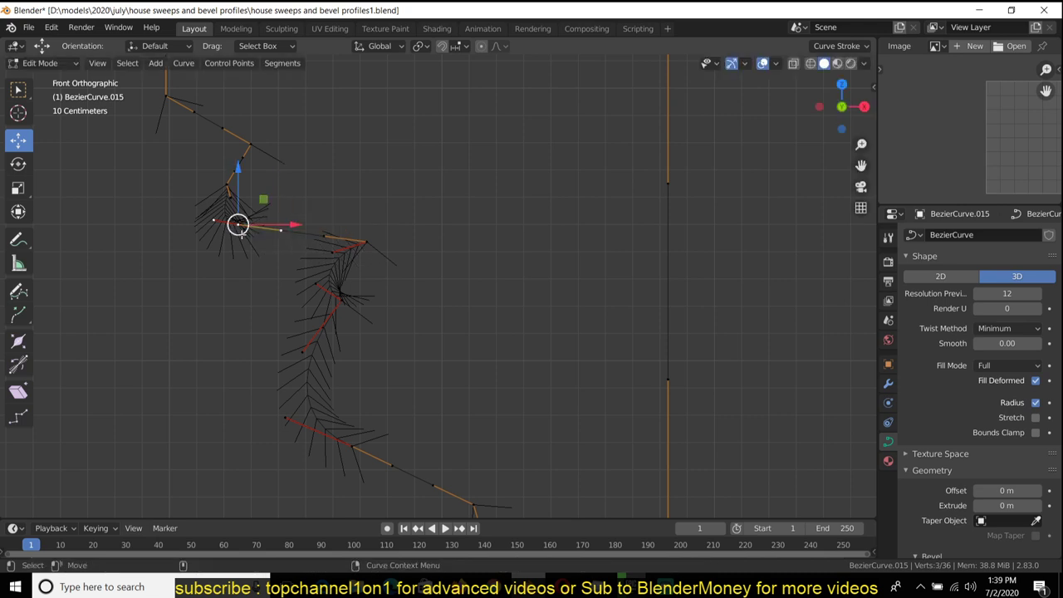
pyautogui.press('g')
pyautogui.click(248, 233)
# - Set the ledge's inner corner point to Aligned handles and rotate them clockwise for a smooth transition
pyautogui.press('v')
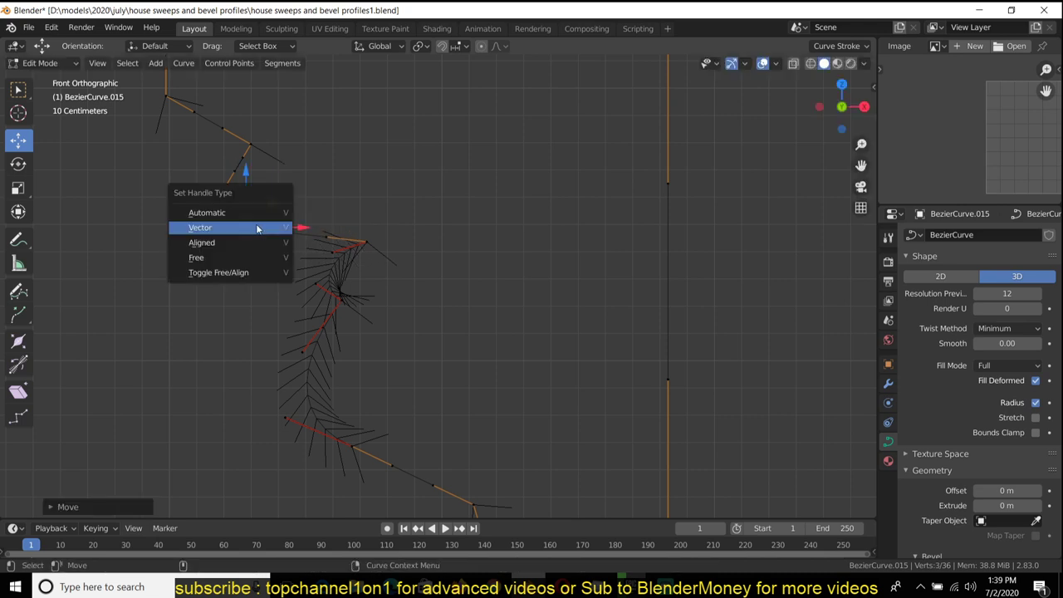
pyautogui.click(257, 234)
pyautogui.press('r')
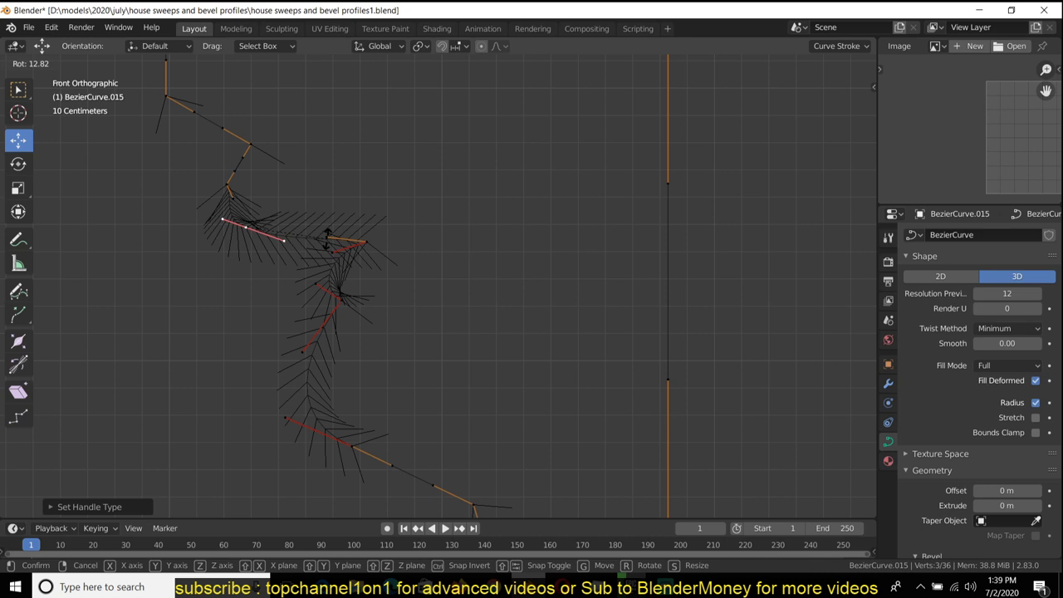
pyautogui.click(321, 253)
# - Reposition the handle and control point just above the ledge to round the upper curve
pyautogui.click(235, 201)
pyautogui.press('g')
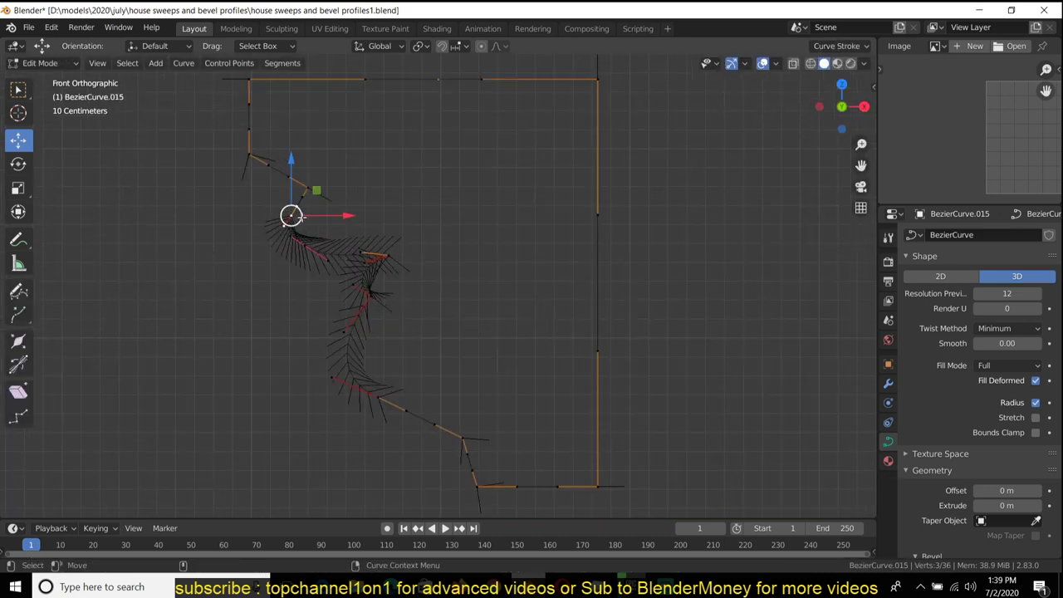
pyautogui.press('g')
pyautogui.click(286, 204)
pyautogui.press('Tab')
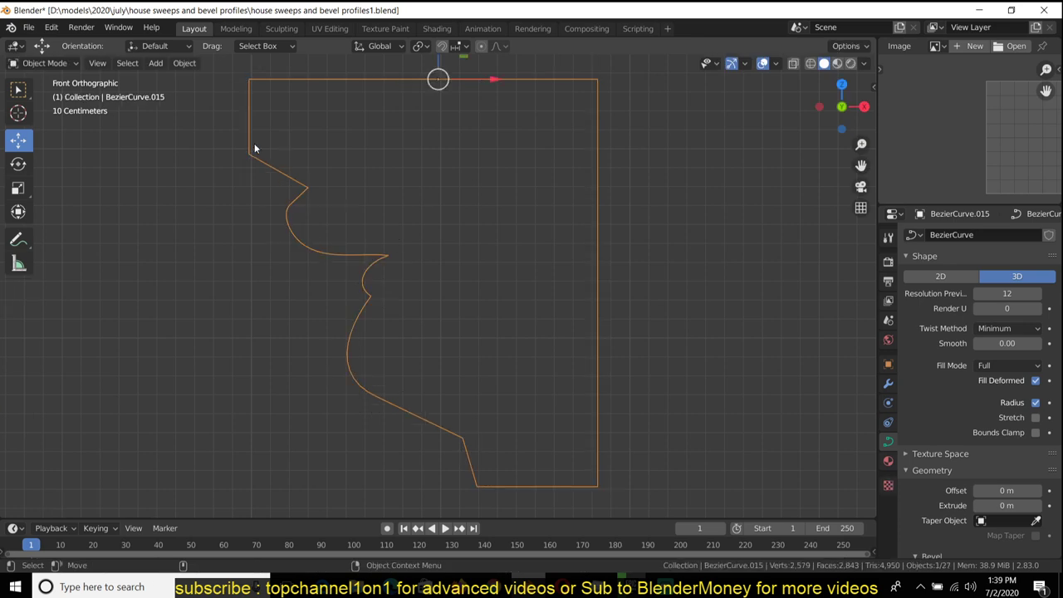
# - Move both handles of the top-left vertical edge right along X to bend the edge inward
pyautogui.press('Tab')
pyautogui.press('g')
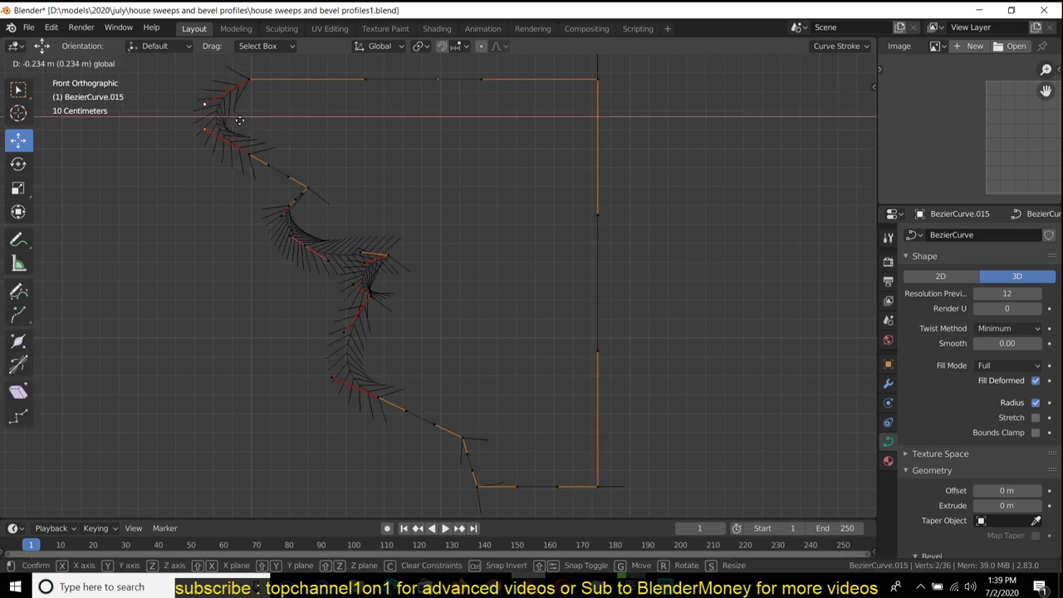
pyautogui.click(316, 133)
pyautogui.press('Tab')
# - Make the profile curve 2D and set its fill mode to Front
pyautogui.scroll(-6, 385, 184)
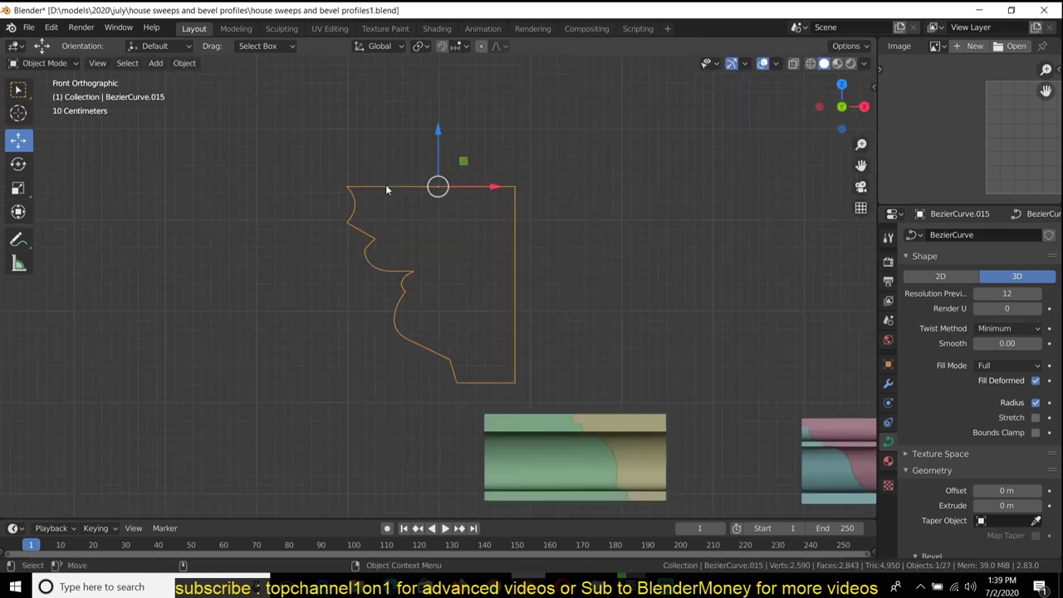
pyautogui.moveTo(385, 185); pyautogui.dragTo(456, 211, button='middle')
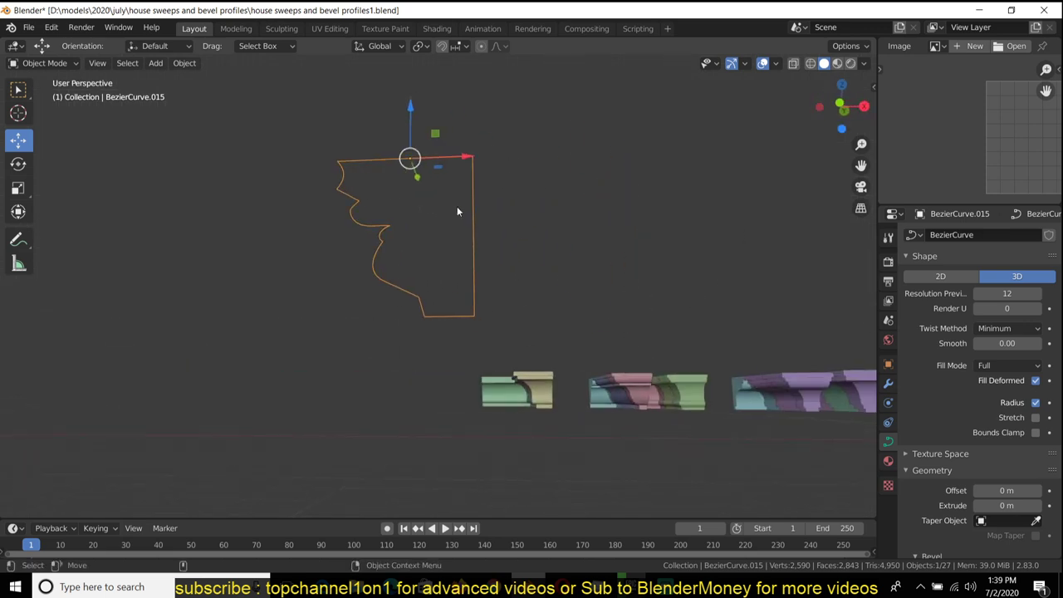
pyautogui.press('KP_3')
pyautogui.press('KP_1')
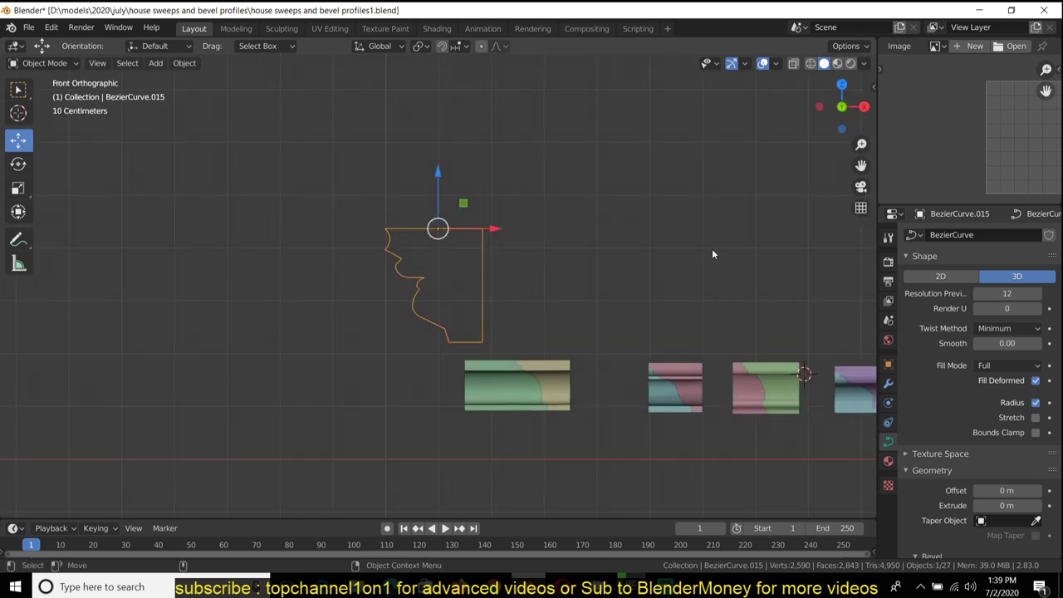
pyautogui.click(970, 280)
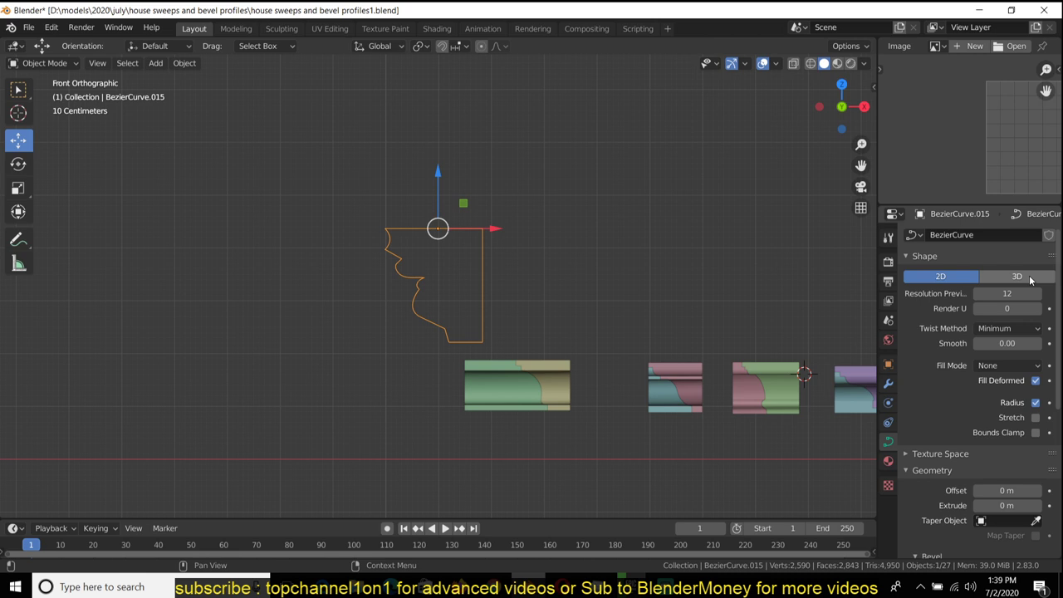
pyautogui.click(1008, 367)
pyautogui.click(986, 411)
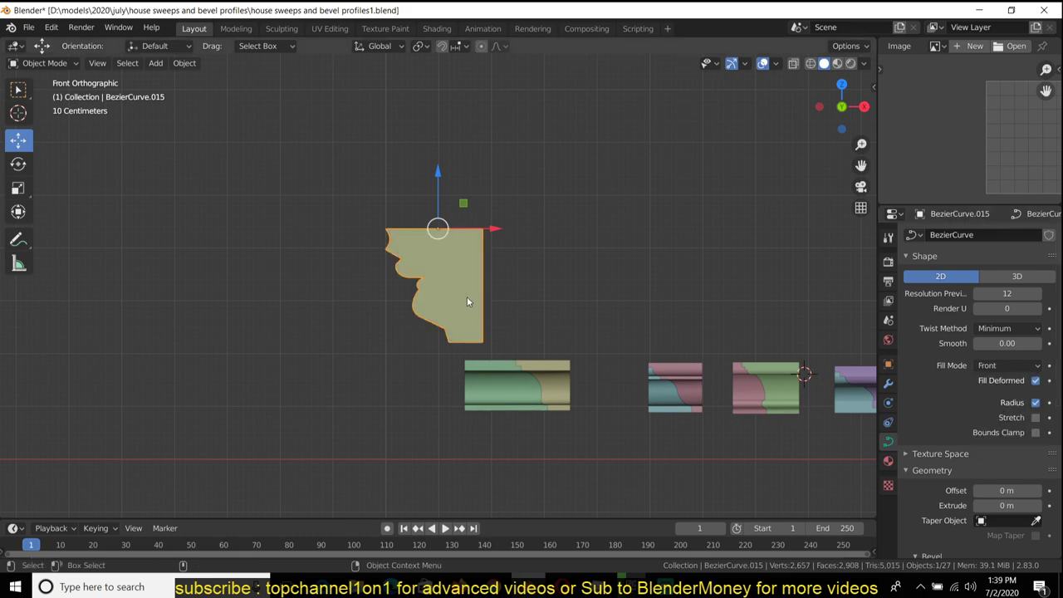
pyautogui.moveTo(467, 296); pyautogui.dragTo(804, 332, button='middle')
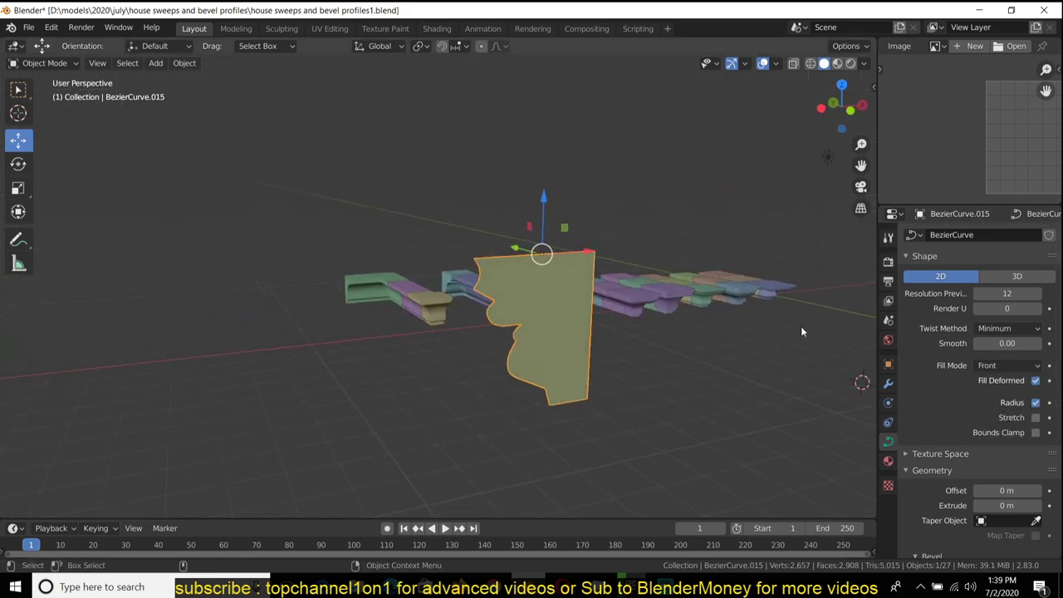
# - Try a 1.11 m extrusion on the profile curve, and reset its extrude value to 0
pyautogui.click(888, 383)
pyautogui.click(888, 442)
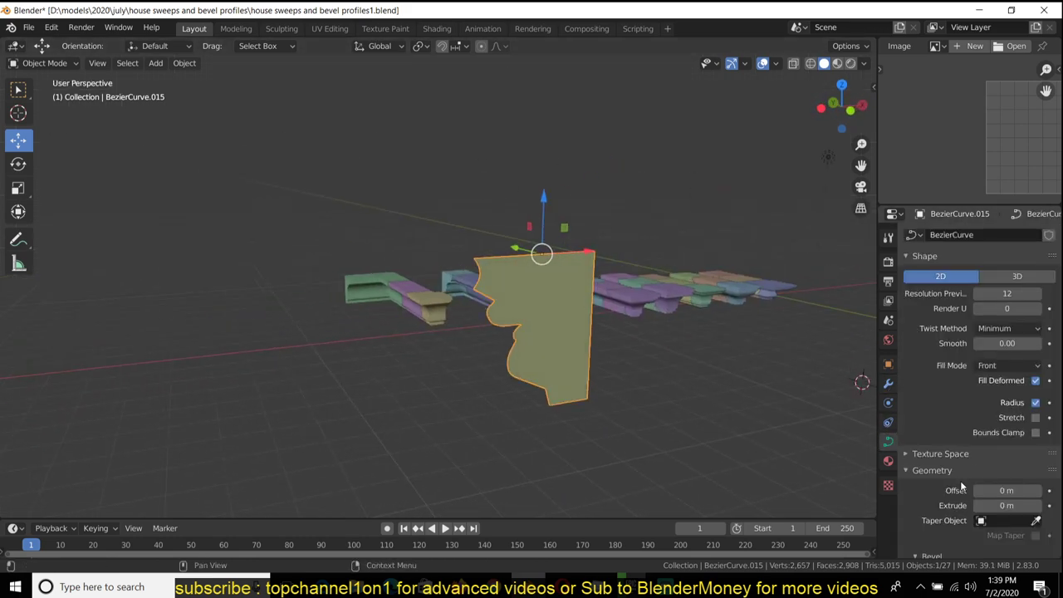
pyautogui.scroll(-5, 962, 486)
pyautogui.moveTo(1003, 394); pyautogui.dragTo(1038, 395)
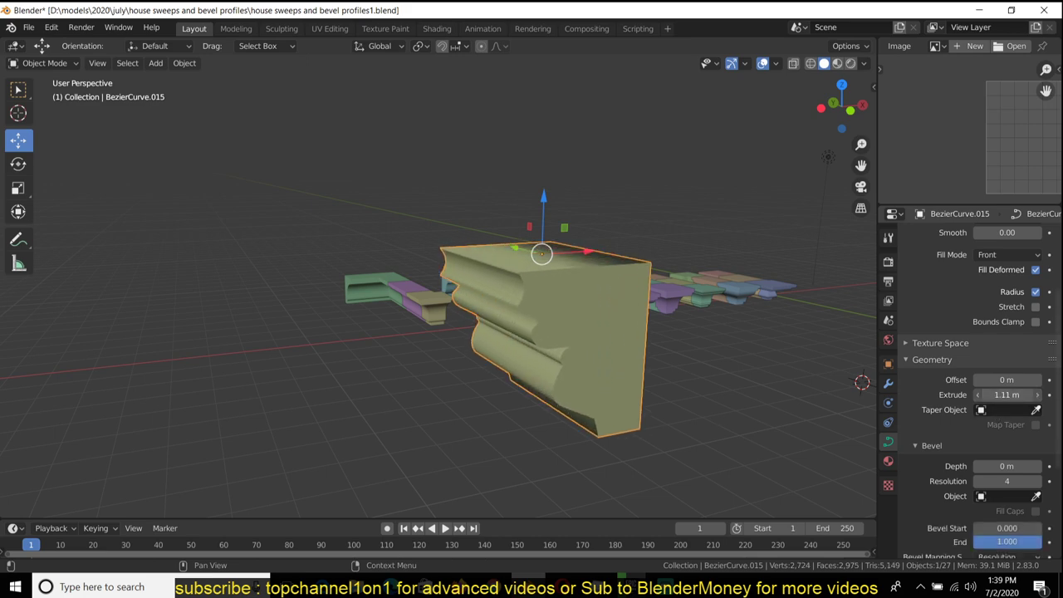
pyautogui.moveTo(867, 373); pyautogui.dragTo(532, 191, button='middle')
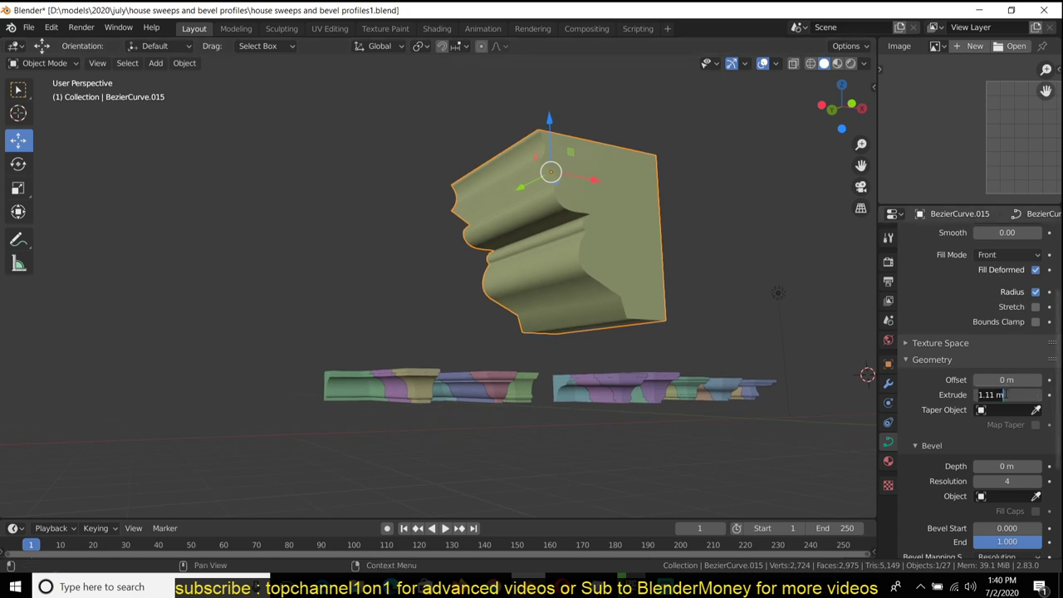
pyautogui.write('0')
pyautogui.press('Return')
# - Add a Solidify modifier to the flat profile with a thickness of 1.36 m
pyautogui.click(888, 383)
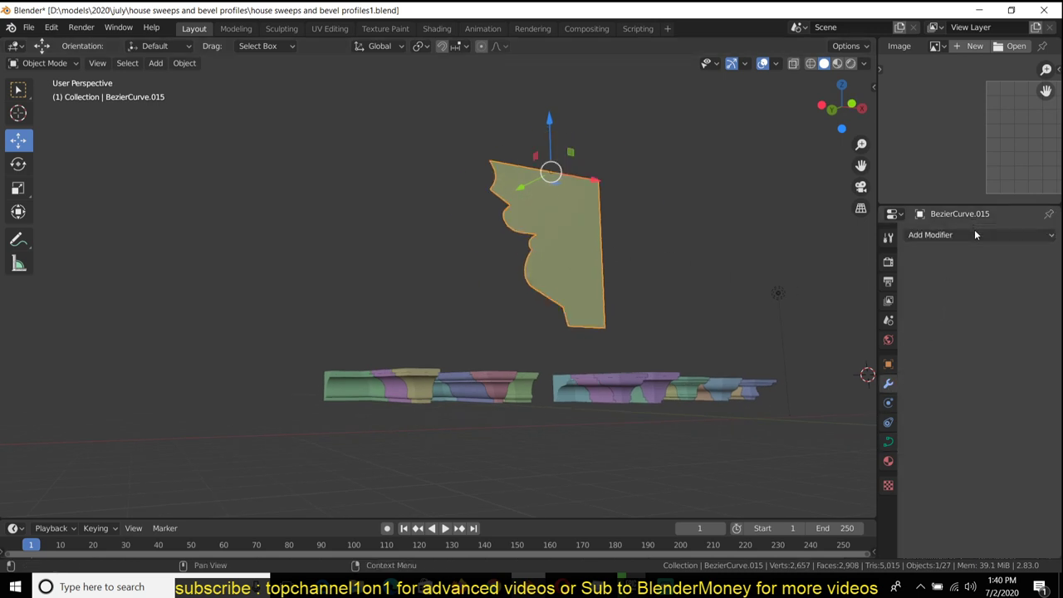
pyautogui.click(974, 234)
pyautogui.click(798, 387)
pyautogui.moveTo(735, 349); pyautogui.dragTo(697, 339, button='middle')
pyautogui.moveTo(941, 310); pyautogui.dragTo(988, 310)
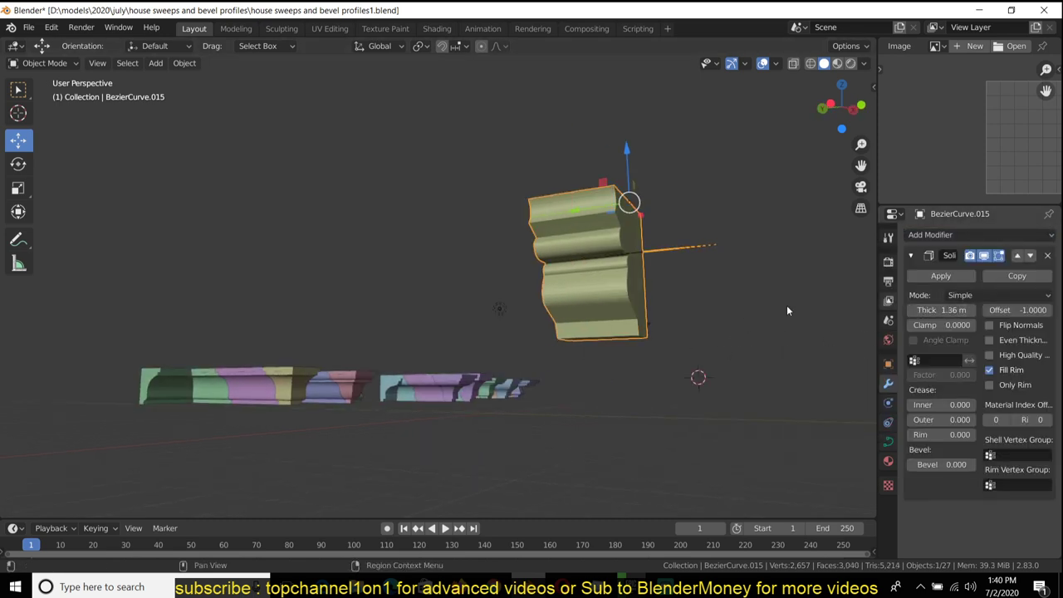
pyautogui.moveTo(787, 311); pyautogui.dragTo(577, 299, button='middle')
pyautogui.scroll(3, 670, 235)
pyautogui.moveTo(723, 270); pyautogui.dragTo(487, 274, button='middle')
# - Move the ledge's inner corner point about 0.06 m along negative X and 0.04 m down in the profile curve
pyautogui.press('Tab')
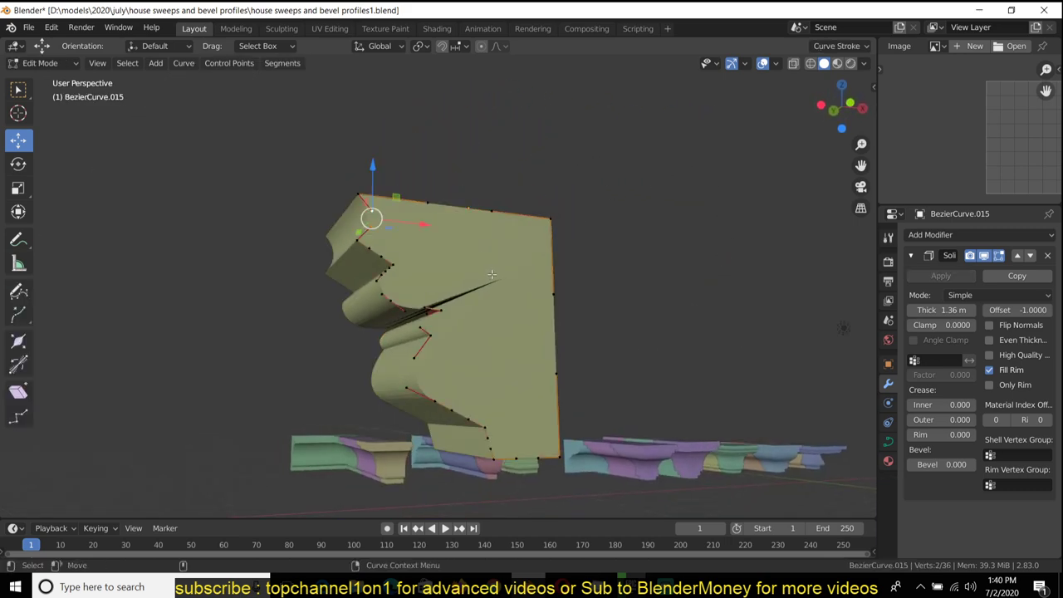
pyautogui.press('KP_1')
pyautogui.scroll(4, 339, 290)
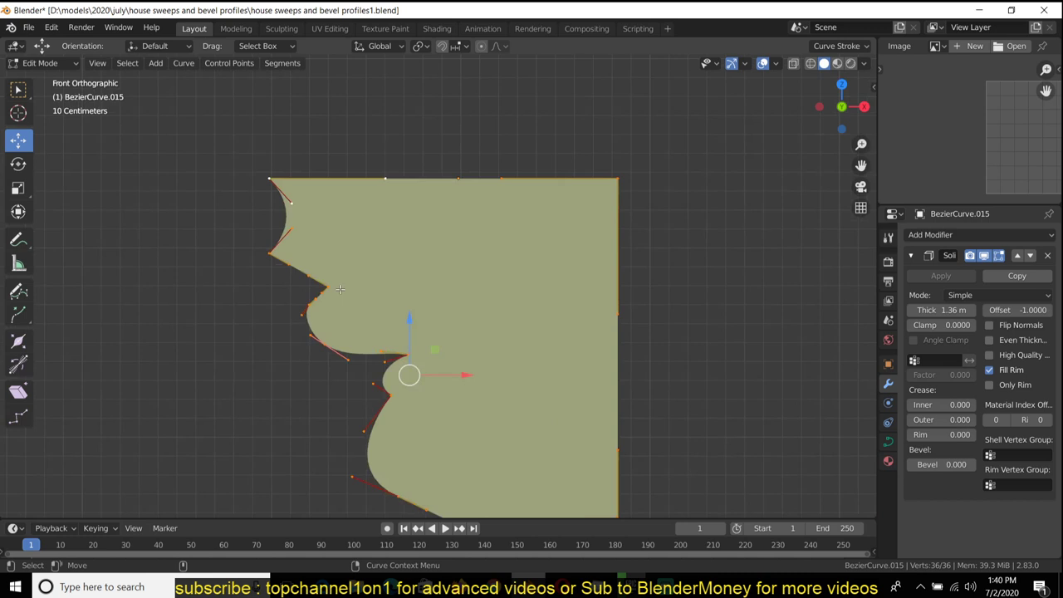
pyautogui.scroll(4, 362, 392)
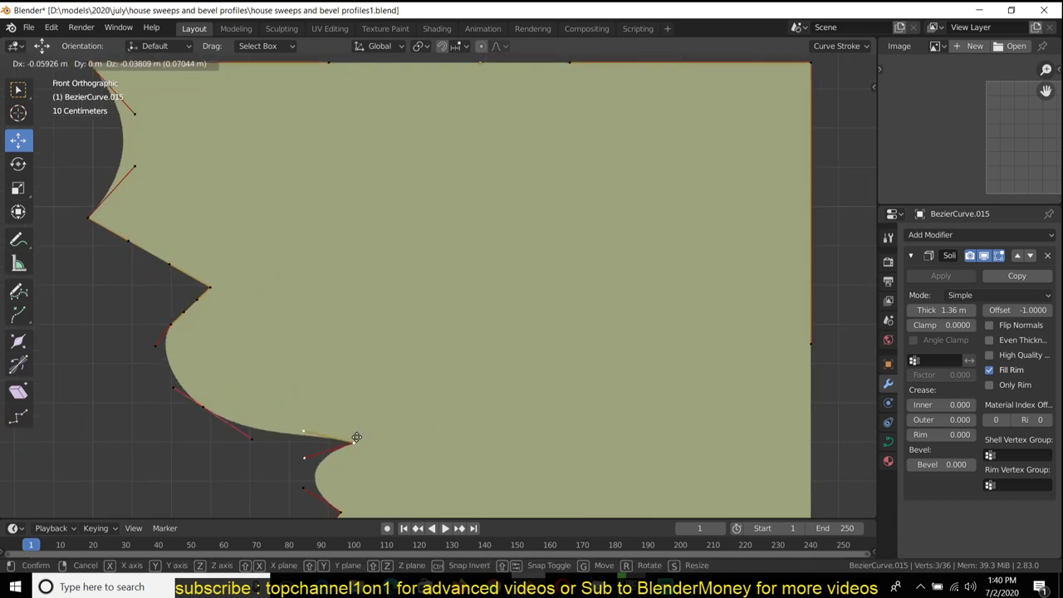
pyautogui.press('Tab')
pyautogui.moveTo(340, 388); pyautogui.dragTo(448, 312, button='middle')
pyautogui.scroll(-8, 422, 353)
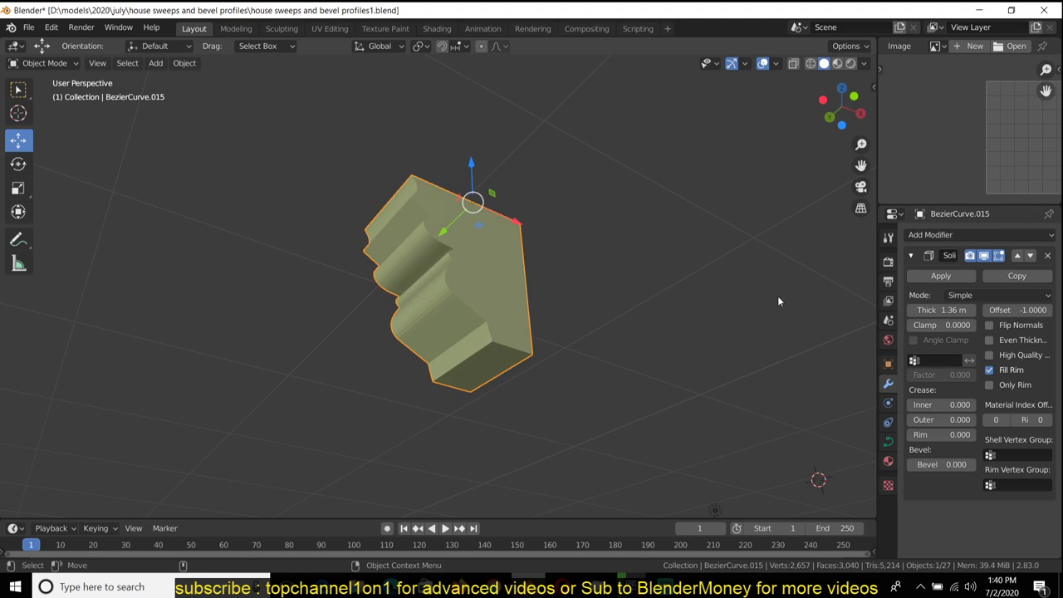
# - Remove the Solidify modifier and set the profile curve's extrude to 2 m
pyautogui.click(1047, 255)
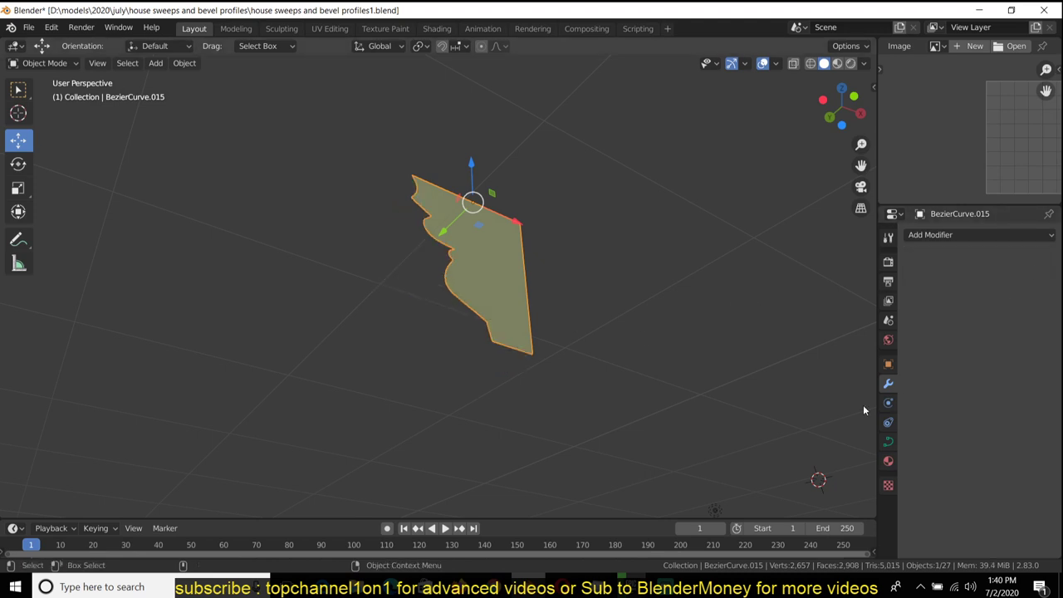
pyautogui.click(888, 441)
pyautogui.moveTo(990, 395); pyautogui.dragTo(1039, 395)
pyautogui.moveTo(706, 203); pyautogui.dragTo(590, 160, button='middle')
pyautogui.press('KP_7')
pyautogui.scroll(-5, 523, 307)
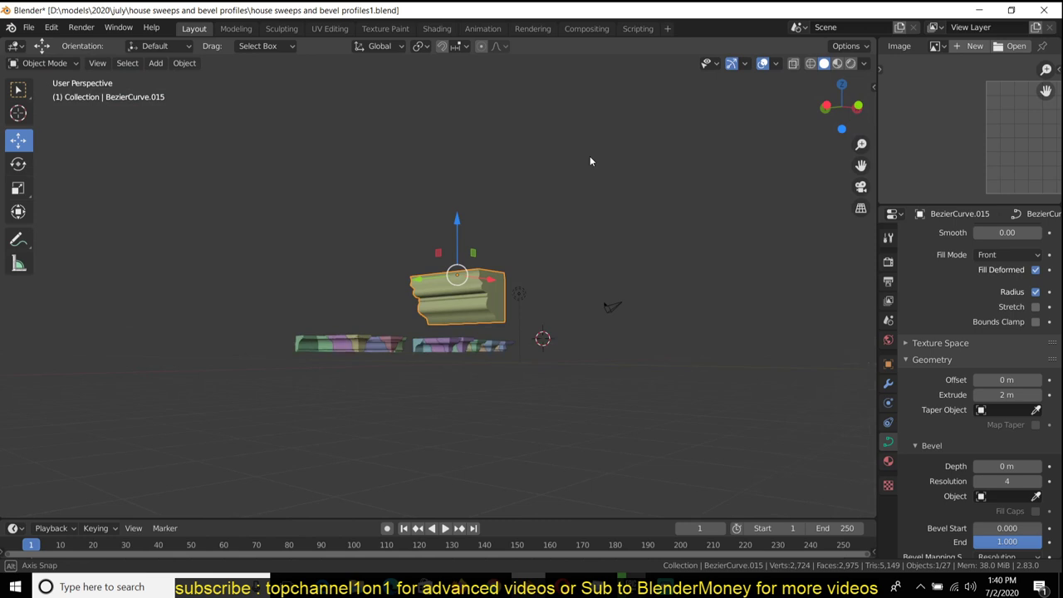
pyautogui.scroll(4, 564, 319)
# - Add a Mirror modifier to the extruded molding
pyautogui.click(442, 392)
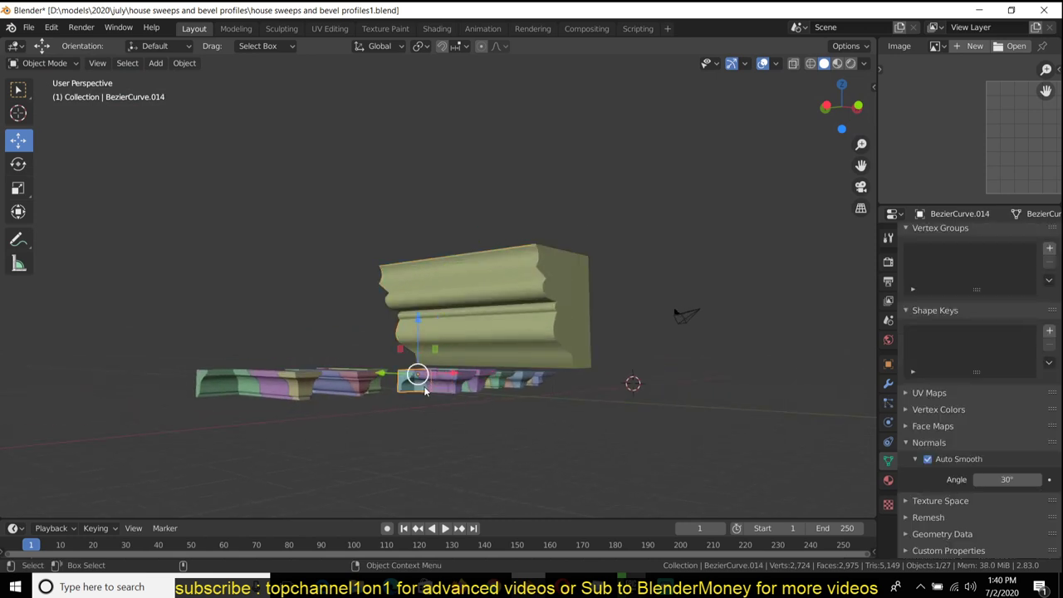
pyautogui.click(501, 336)
pyautogui.click(888, 383)
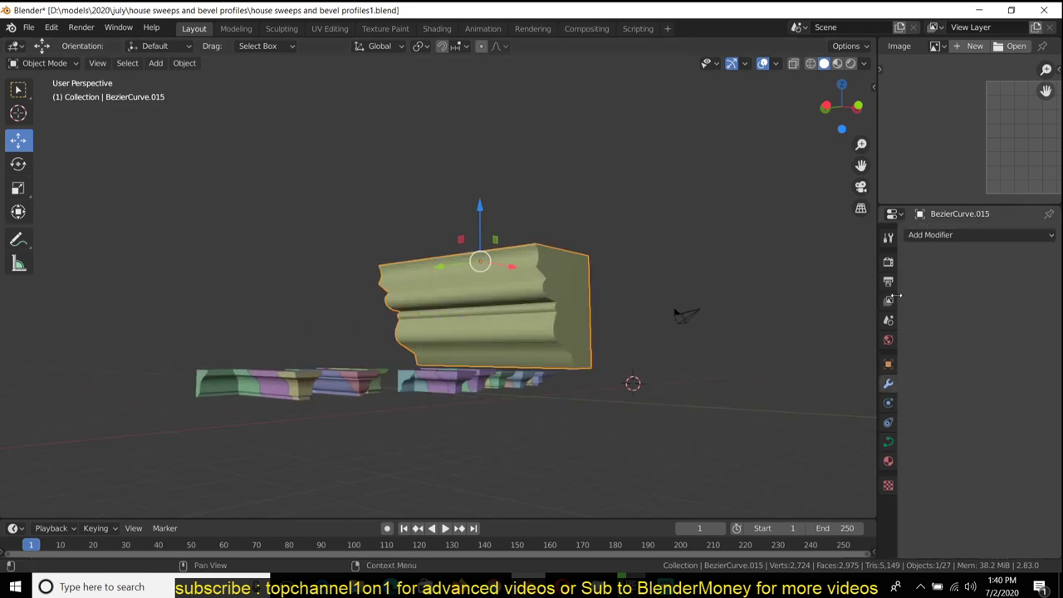
pyautogui.click(964, 235)
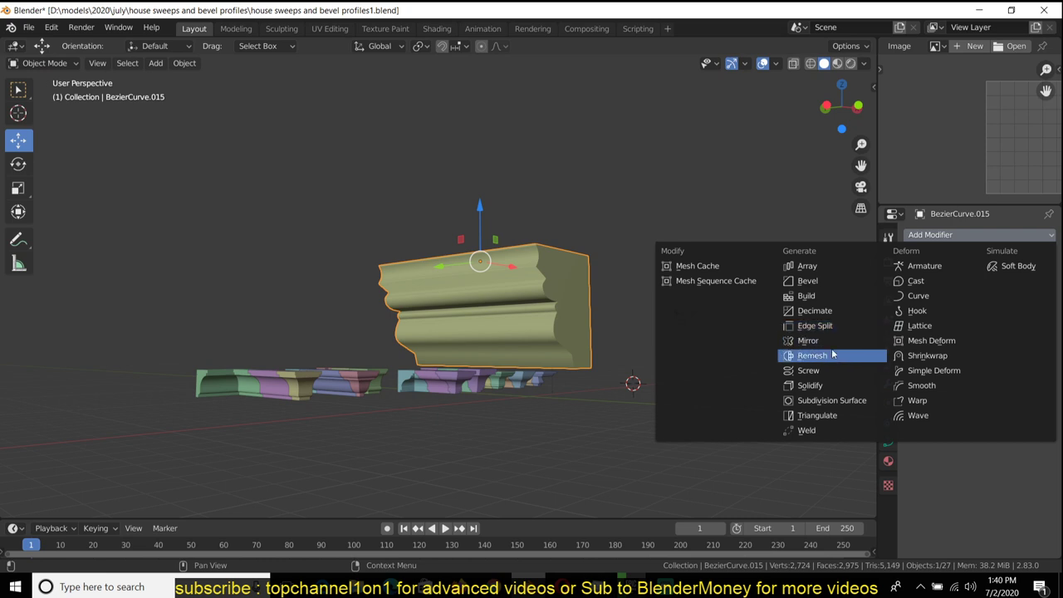
pyautogui.click(808, 340)
# - Add an arrows empty and place it just outside the molding's lower-left corner as seen from above
pyautogui.press('KP_7')
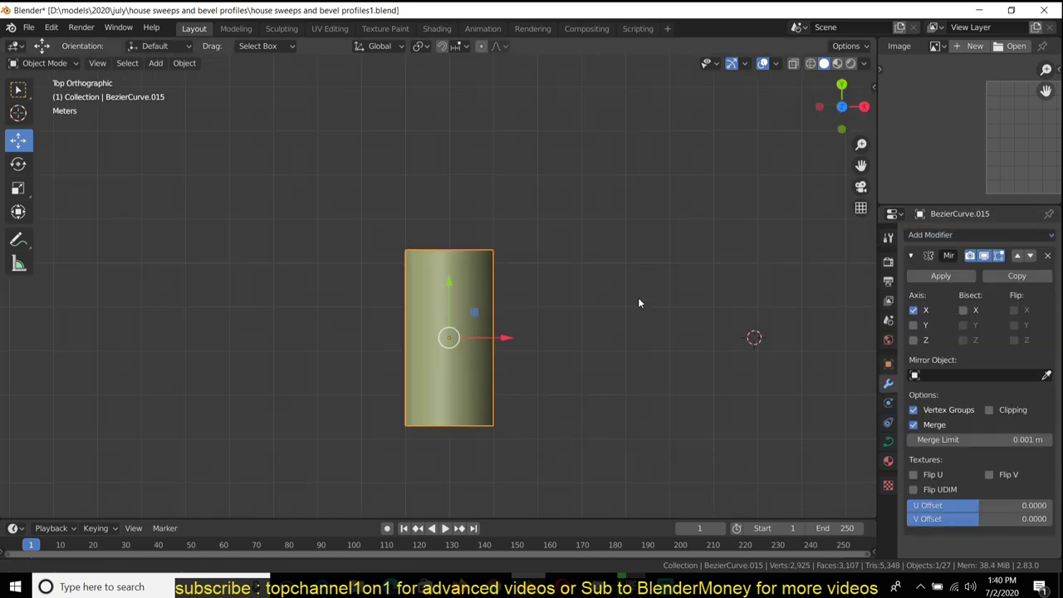
pyautogui.keyDown('shift'); pyautogui.moveTo(639, 298); pyautogui.dragTo(667, 267, button='middle'); pyautogui.keyUp('shift')
pyautogui.press('z')
pyautogui.hotkey('shift', 'a')
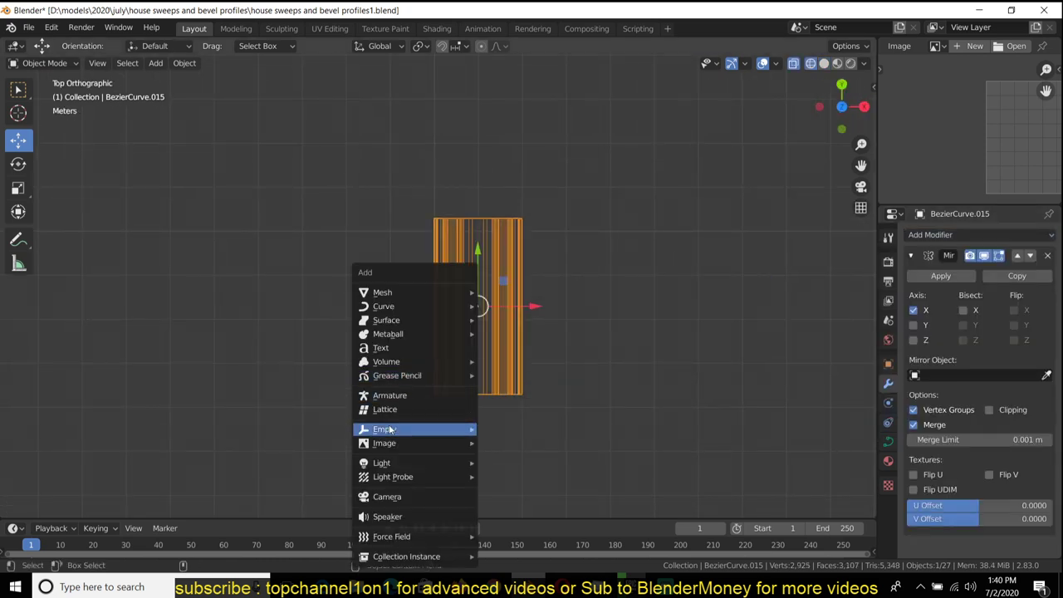
pyautogui.moveTo(398, 431)
pyautogui.click(493, 444)
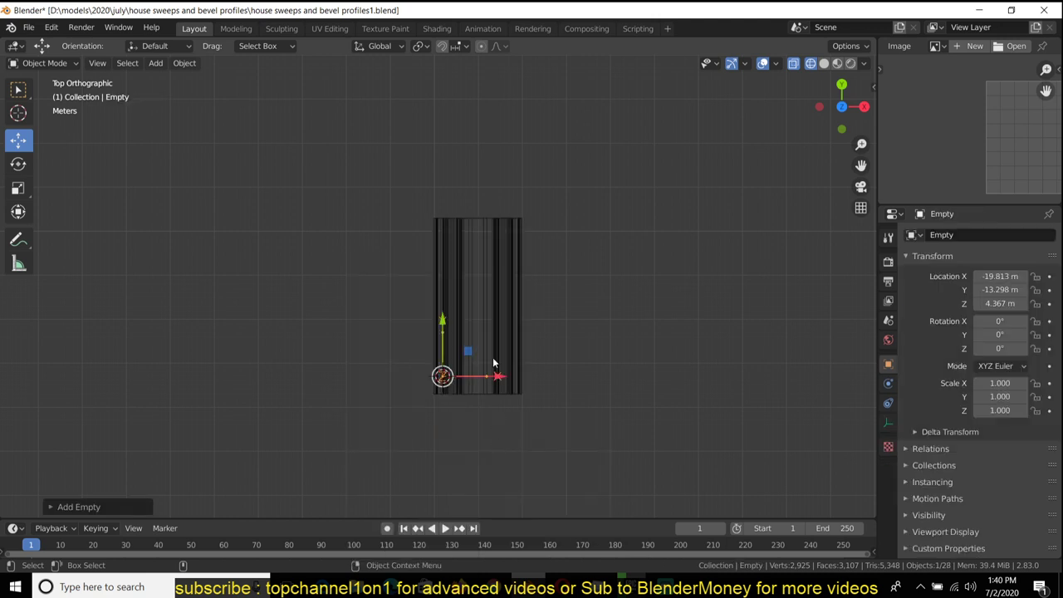
pyautogui.press('g')
pyautogui.click(464, 402)
# - Set the empty as the mirror object of the molding's Mirror modifier
pyautogui.click(514, 393)
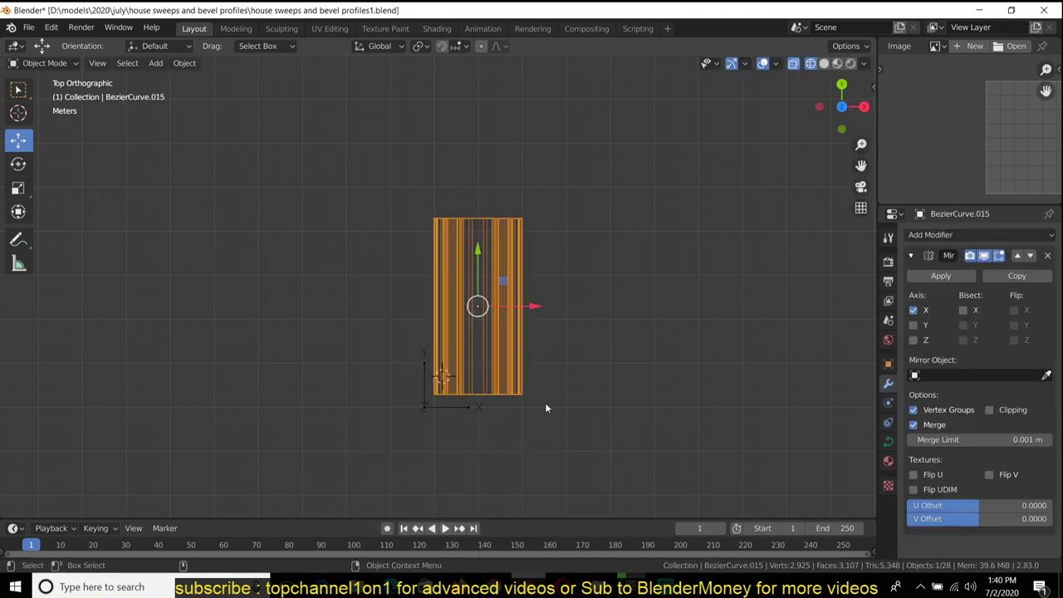
pyautogui.click(1046, 376)
pyautogui.click(421, 404)
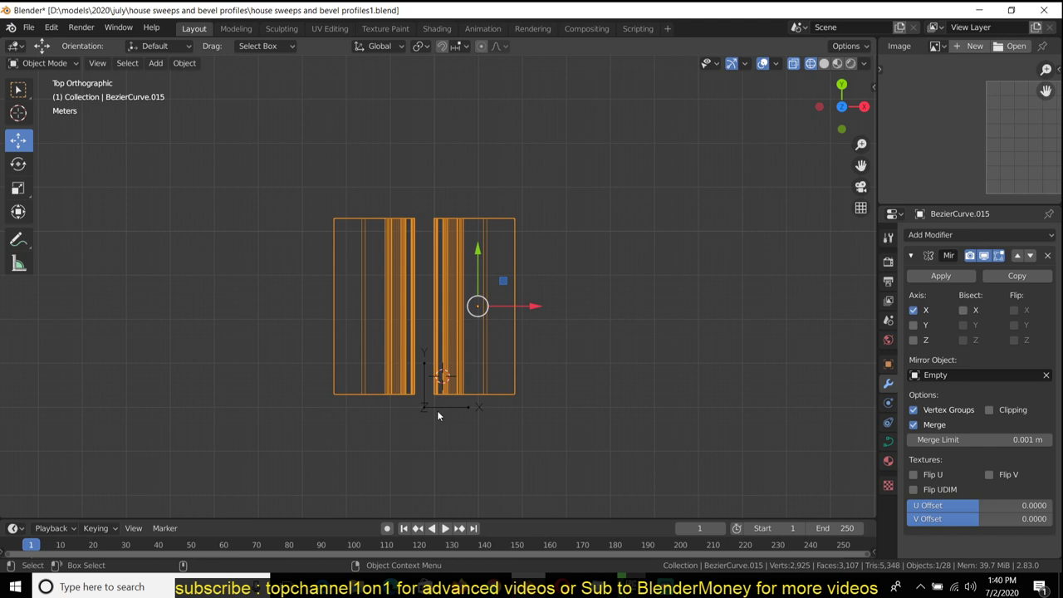
# - Rotate the empty 45° in top view to turn the mirrored molding around the corner
pyautogui.click(437, 412)
pyautogui.write('r45')
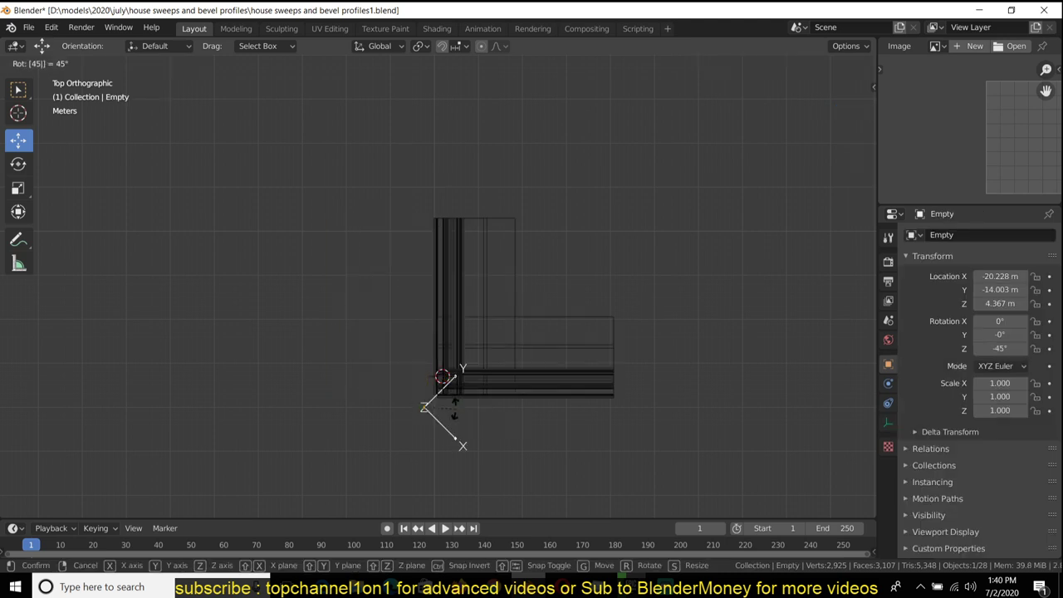
pyautogui.press('Return')
pyautogui.press('z')
pyautogui.click(670, 360)
pyautogui.moveTo(670, 361)
pyautogui.mouseDown(button='middle')
pyautogui.moveTo(695, 163)
pyautogui.moveTo(669, 265)
pyautogui.moveTo(581, 287)
pyautogui.mouseUp(button='middle')
pyautogui.moveTo(523, 226); pyautogui.dragTo(490, 201, button='middle')
# - Enable Bisect on X in the molding's Mirror modifier to cut the overlap at the corner
pyautogui.click(518, 188)
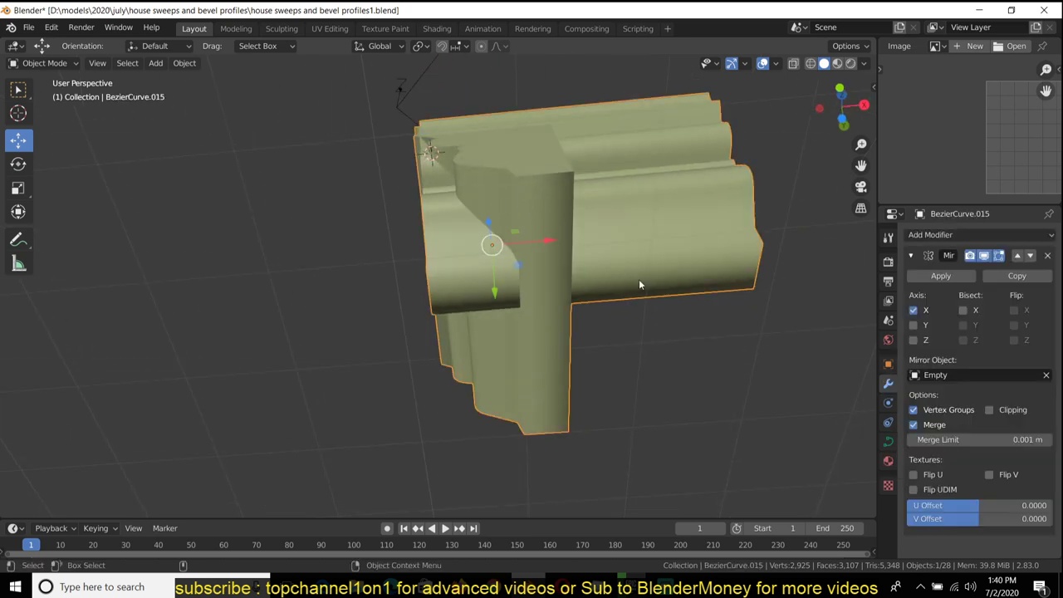
pyautogui.click(964, 311)
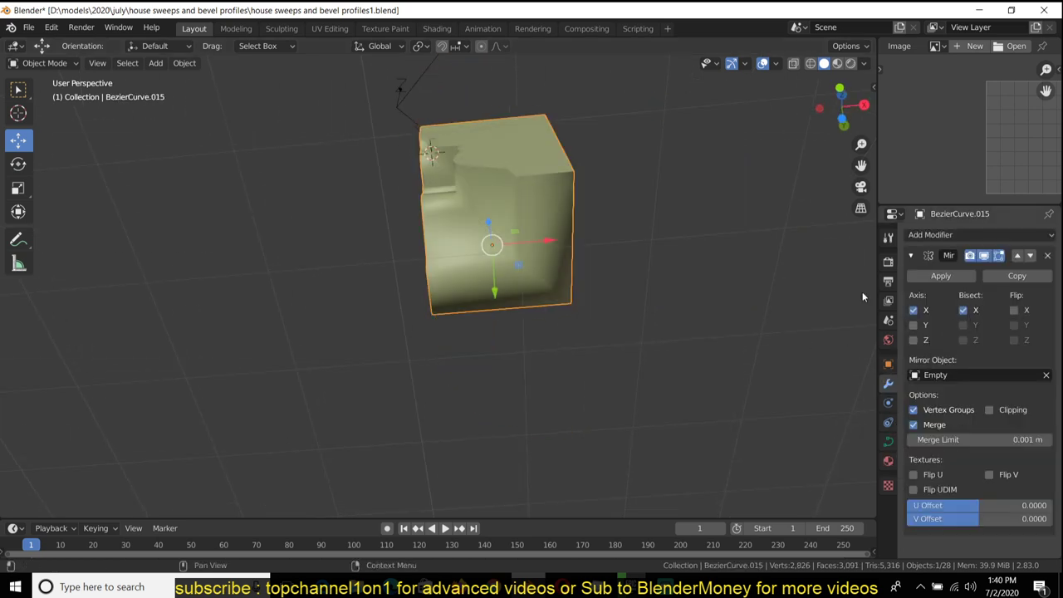
pyautogui.moveTo(648, 207); pyautogui.dragTo(559, 275, button='middle')
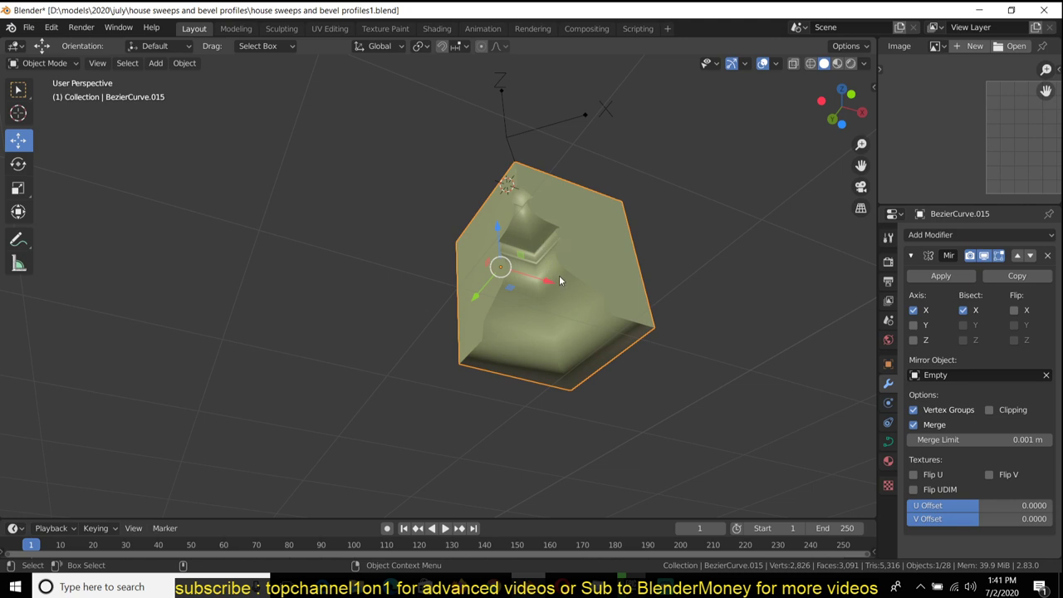
pyautogui.moveTo(786, 212); pyautogui.dragTo(648, 241, button='middle')
pyautogui.scroll(-5, 598, 147)
pyautogui.scroll(2, 613, 339)
pyautogui.scroll(1, 526, 459)
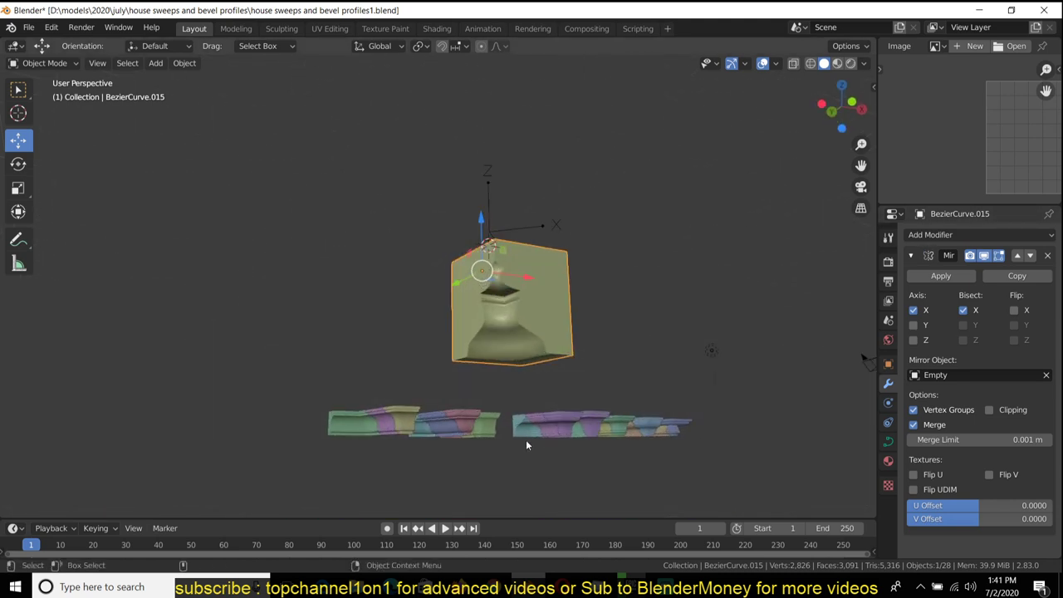
# - Move the empty about 0.46 m along negative X to shift the mirror plane of the corner
pyautogui.click(530, 438)
pyautogui.click(512, 241)
pyautogui.click(511, 232)
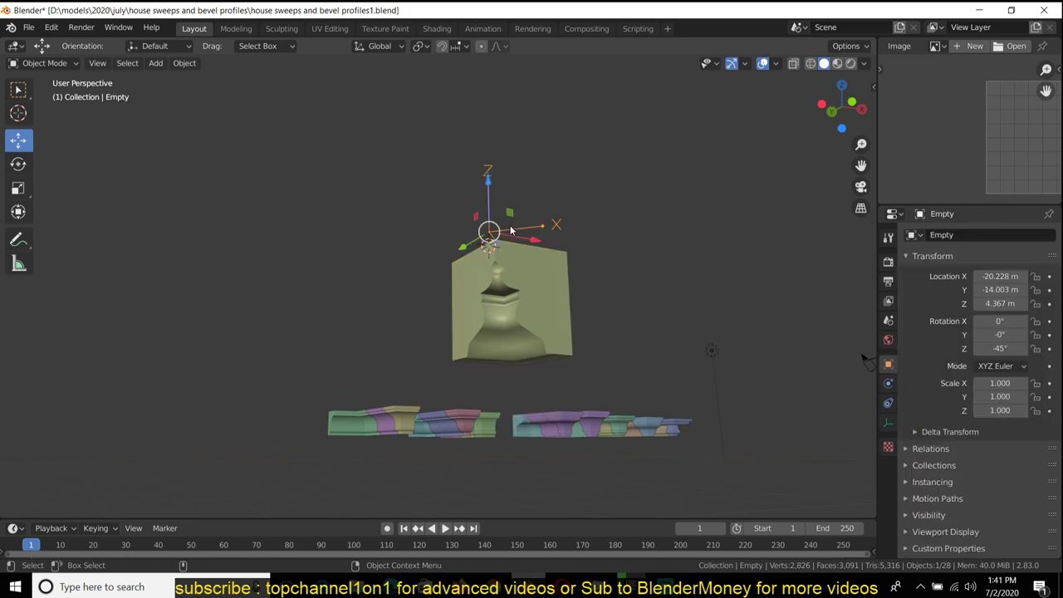
pyautogui.press('KP_8')
pyautogui.press('KP_7')
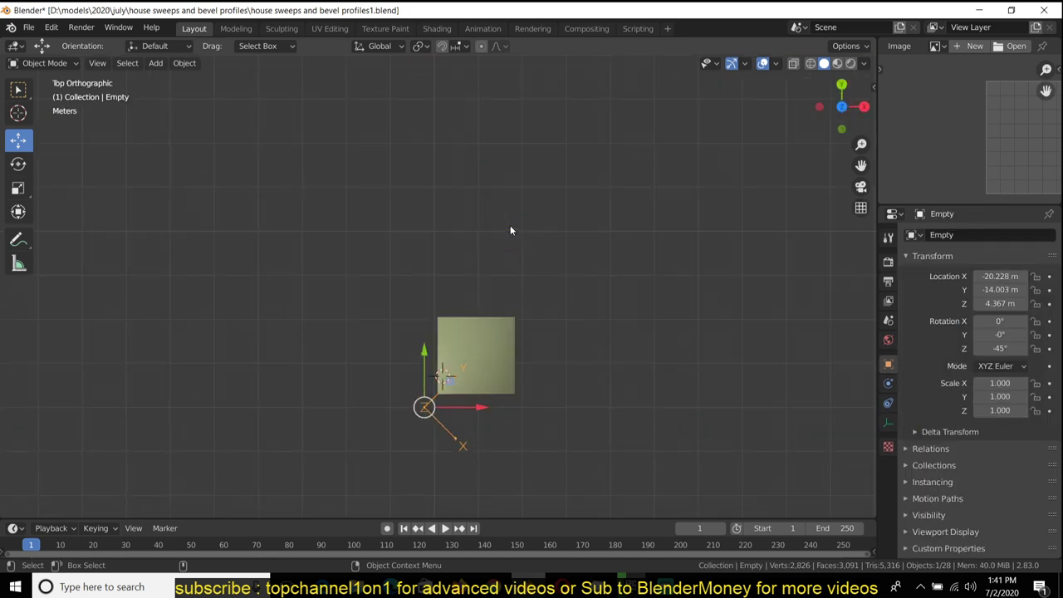
pyautogui.press('KP_Decimal')
pyautogui.keyDown('shift'); pyautogui.moveTo(429, 279); pyautogui.dragTo(340, 473, button='middle'); pyautogui.keyUp('shift')
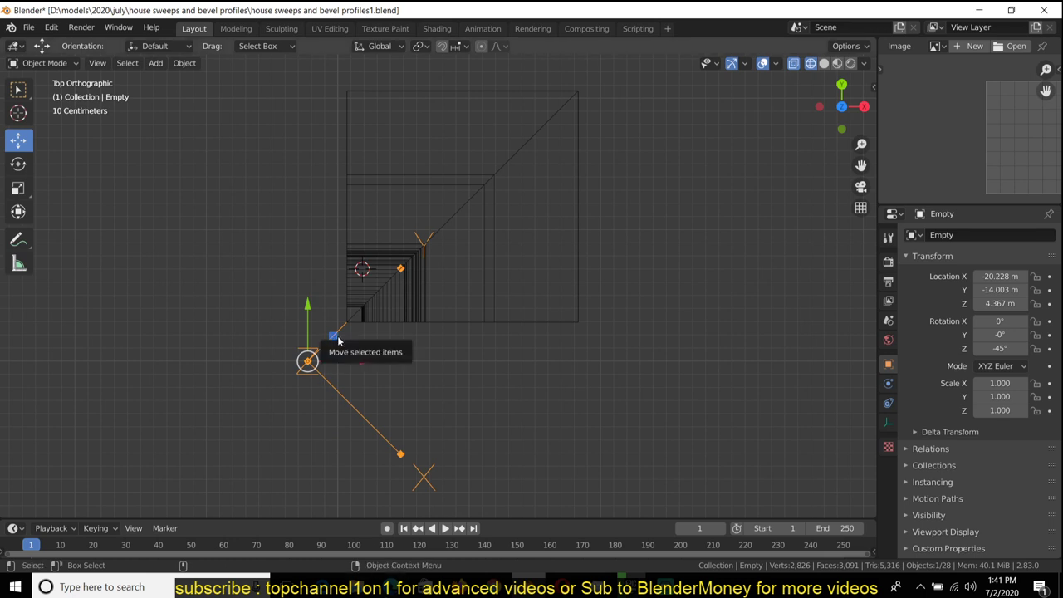
pyautogui.press('g')
pyautogui.press('x')
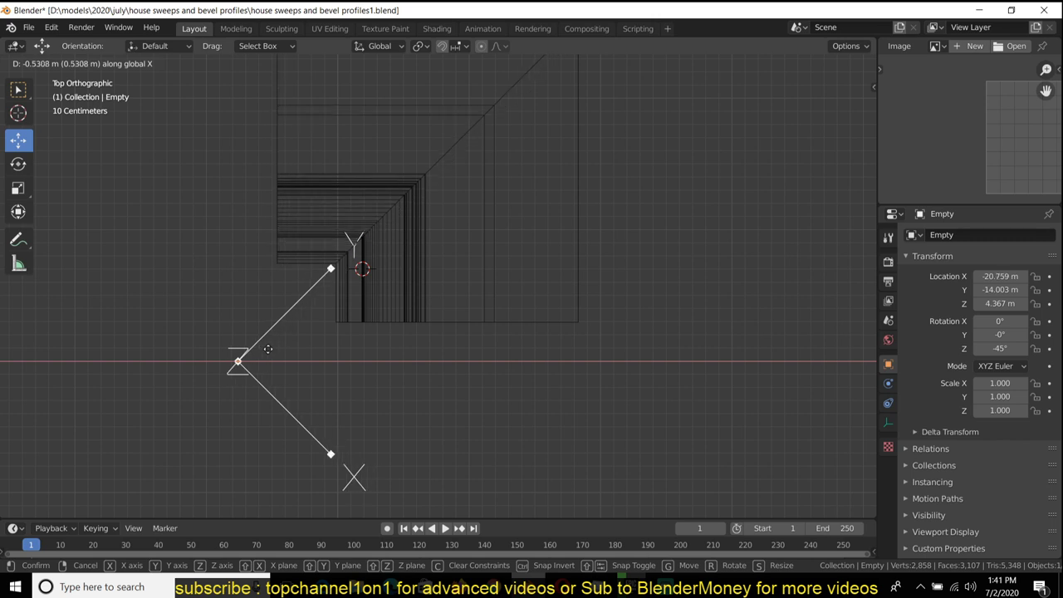
pyautogui.click(278, 349)
pyautogui.moveTo(279, 349)
pyautogui.mouseDown(button='middle')
pyautogui.moveTo(329, 257)
pyautogui.moveTo(525, 305)
pyautogui.moveTo(486, 279)
pyautogui.moveTo(526, 319)
pyautogui.moveTo(394, 380)
pyautogui.mouseUp(button='middle')
pyautogui.hotkey('shift', 'z')
pyautogui.press('KP_7')
# - Duplicate the corner molding together with its empty, about 1 m along X and 4 m along negative Y
pyautogui.moveTo(307, 110); pyautogui.dragTo(580, 383)
pyautogui.scroll(-4, 549, 316)
pyautogui.hotkey('shift', 'd')
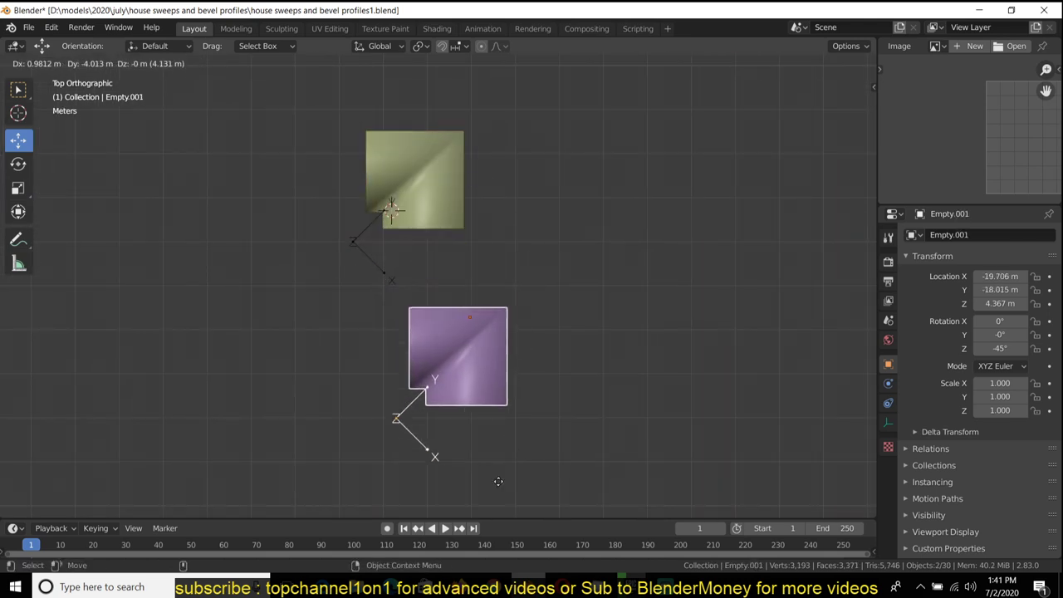
pyautogui.click(498, 481)
# - Enable Flip on X in the duplicated molding's Mirror modifier to make the opposite corner type
pyautogui.click(375, 414)
pyautogui.click(447, 400)
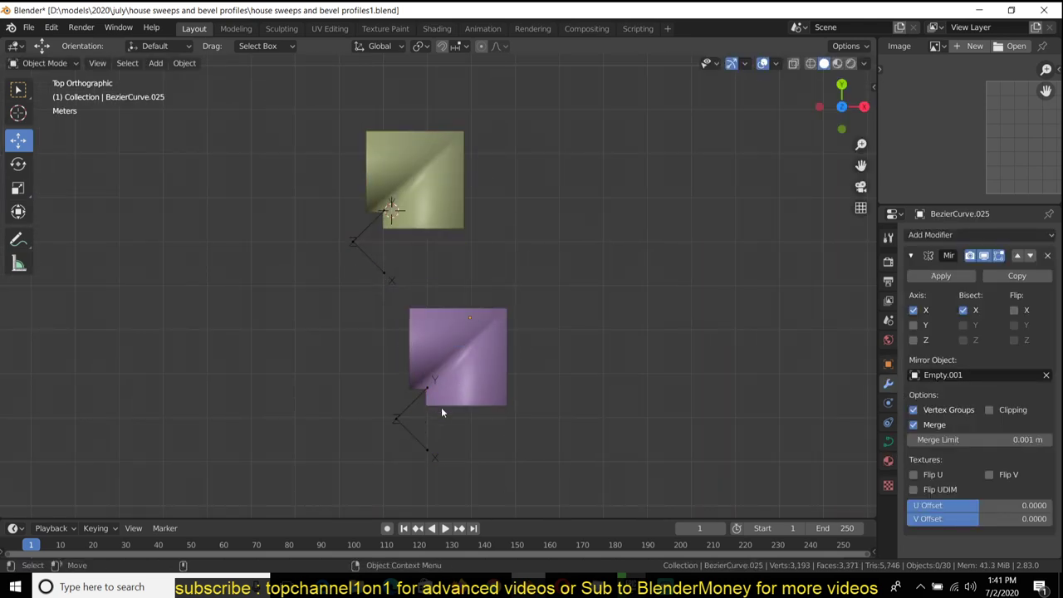
pyautogui.moveTo(562, 433); pyautogui.dragTo(706, 266, button='middle')
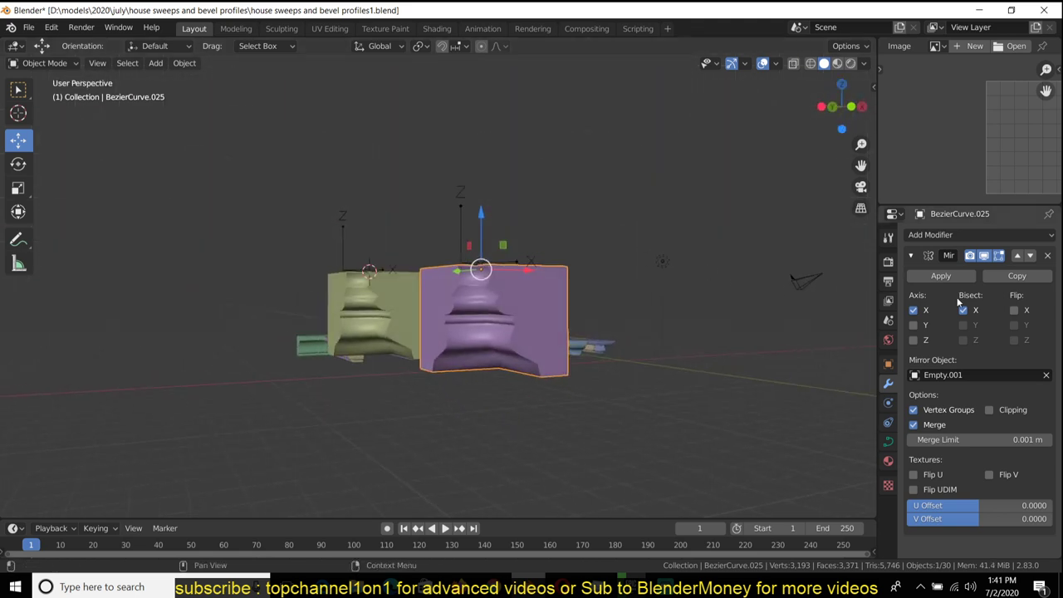
pyautogui.click(1015, 310)
pyautogui.moveTo(838, 309); pyautogui.dragTo(531, 341, button='middle')
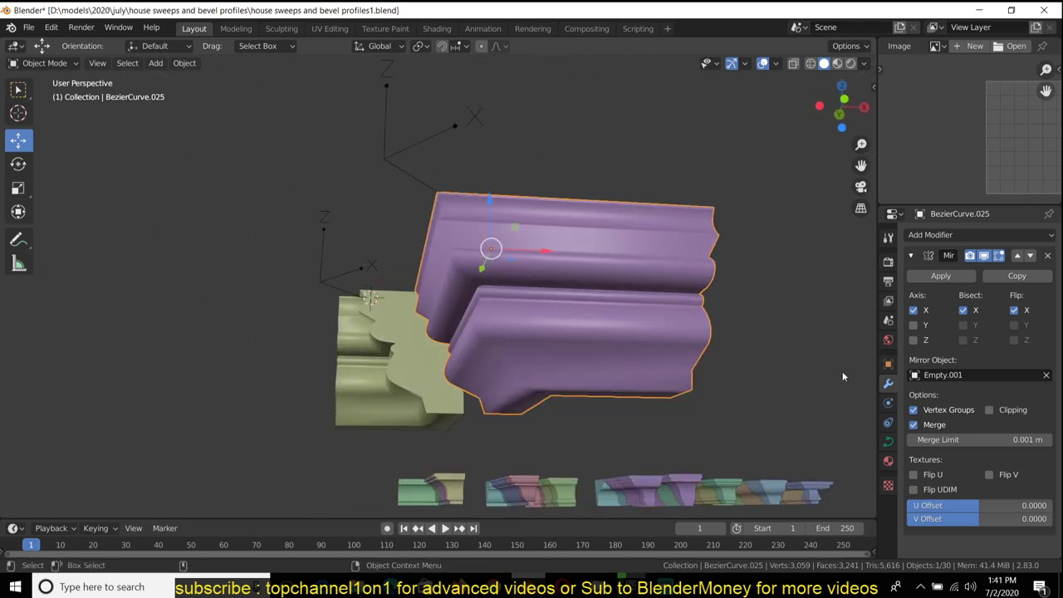
# - Convert the flipped corner molding into a mesh by applying Visual Geometry to Mesh
pyautogui.click(888, 441)
pyautogui.moveTo(591, 308); pyautogui.dragTo(544, 303, button='middle')
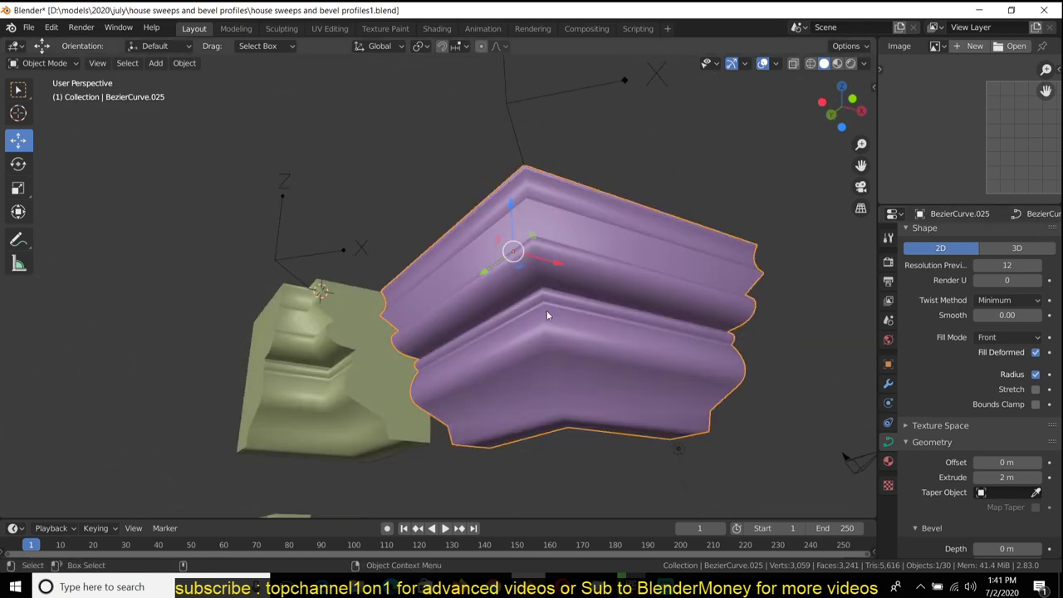
pyautogui.click(888, 383)
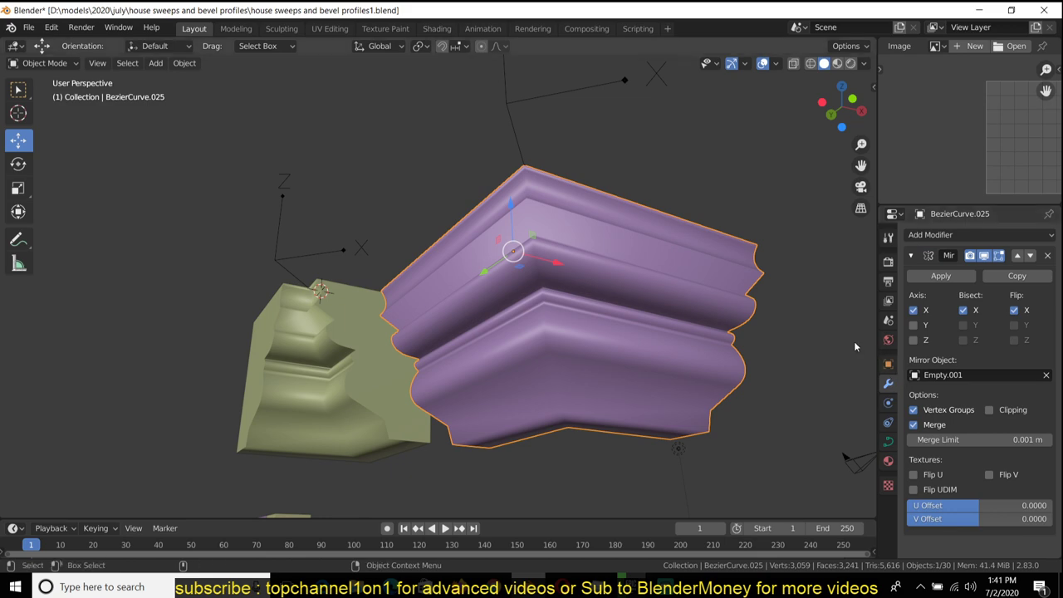
pyautogui.hotkey('ctrl', 'a')
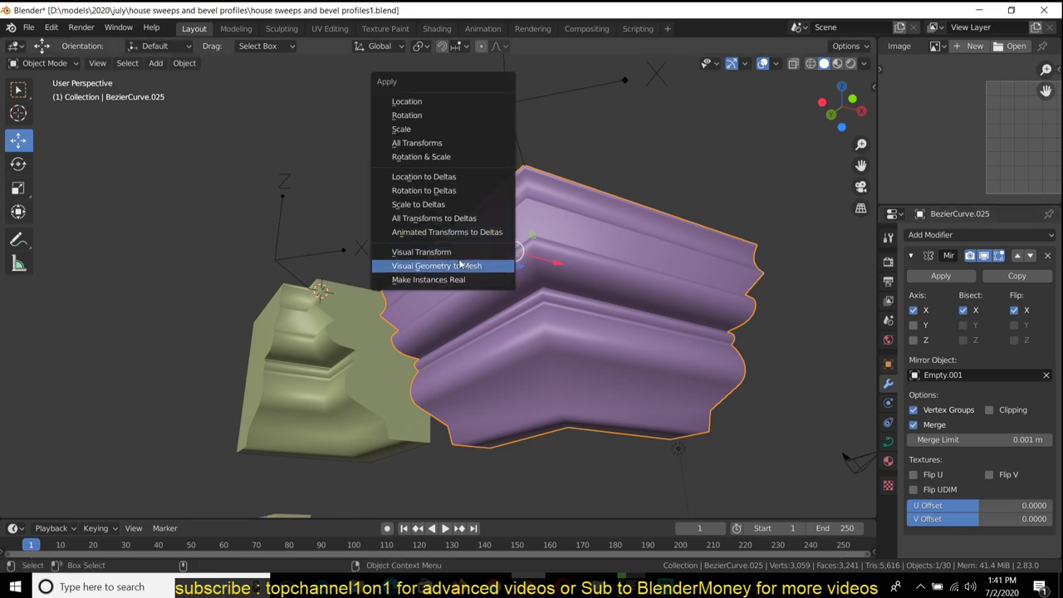
pyautogui.click(462, 264)
pyautogui.moveTo(460, 260)
pyautogui.mouseDown(button='middle')
pyautogui.moveTo(564, 245)
pyautogui.moveTo(564, 296)
pyautogui.moveTo(548, 331)
pyautogui.moveTo(557, 391)
pyautogui.moveTo(581, 336)
pyautogui.moveTo(751, 377)
pyautogui.moveTo(670, 313)
pyautogui.moveTo(638, 365)
pyautogui.moveTo(492, 314)
pyautogui.moveTo(529, 314)
pyautogui.moveTo(568, 231)
pyautogui.moveTo(563, 340)
pyautogui.moveTo(602, 328)
pyautogui.moveTo(575, 391)
pyautogui.moveTo(500, 392)
pyautogui.moveTo(498, 452)
pyautogui.moveTo(568, 297)
pyautogui.moveTo(597, 336)
pyautogui.moveTo(467, 402)
pyautogui.mouseUp(button='middle')
pyautogui.press('Tab')
pyautogui.press('Tab')
# - Enable Auto Smooth in the normals settings of the converted corner mesh
pyautogui.click(888, 461)
pyautogui.click(926, 459)
pyautogui.scroll(-4, 500, 392)
pyautogui.scroll(3, 502, 436)
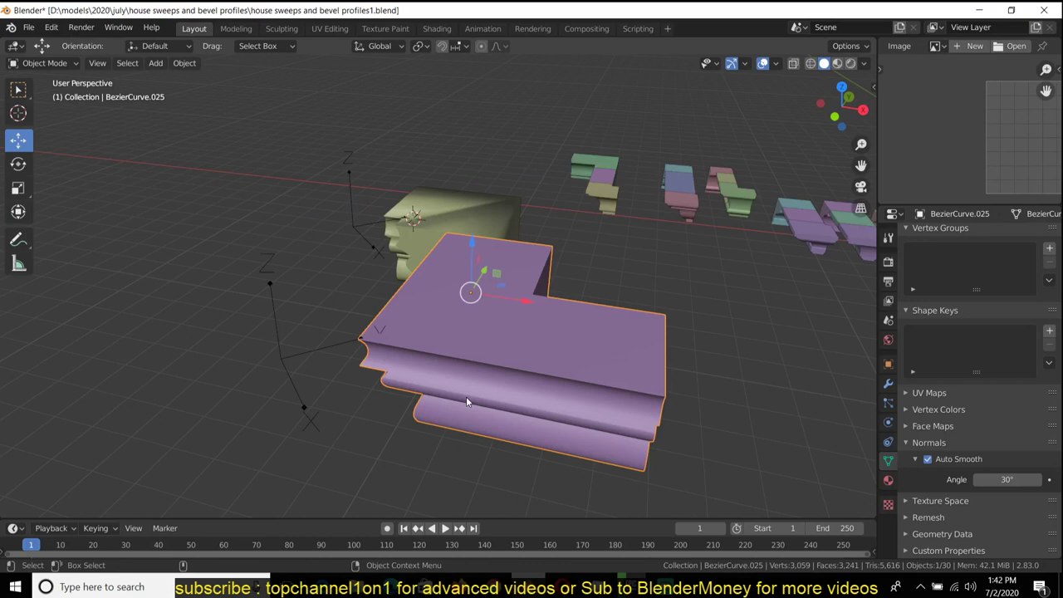
pyautogui.click(674, 183)
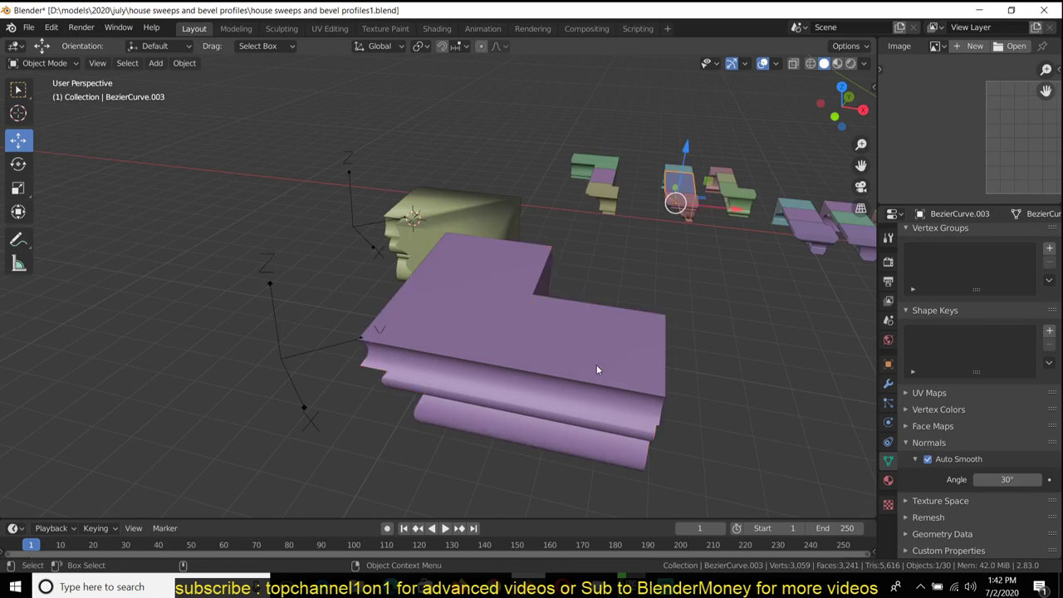
pyautogui.press('KP_7')
pyautogui.hotkey('shift', 'd')
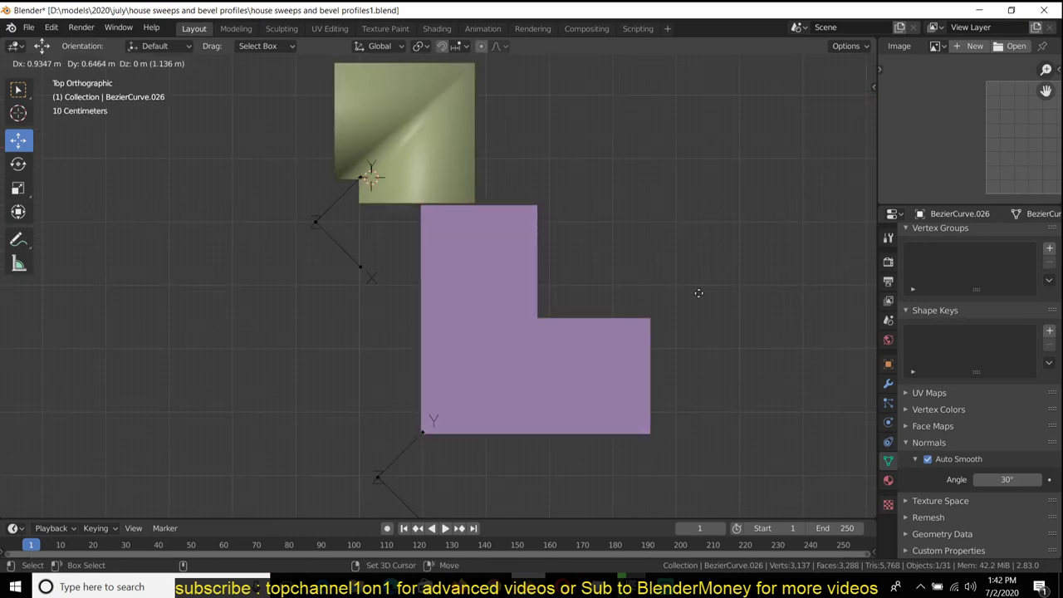
pyautogui.rightClick(558, 397)
pyautogui.scroll(-3, 557, 397)
pyautogui.scroll(-3, 541, 361)
pyautogui.hotkey('ctrl', 'z')
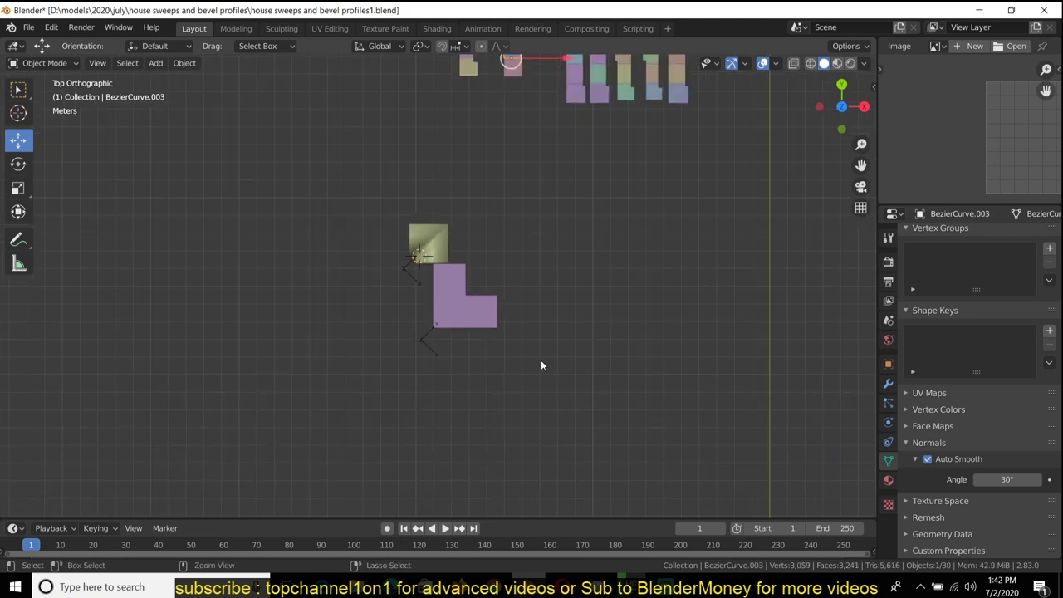
# - Duplicate the L-shaped corner molding about 7 m along X and 1.5 m along Y in top view
pyautogui.click(495, 324)
pyautogui.hotkey('shift', 'd')
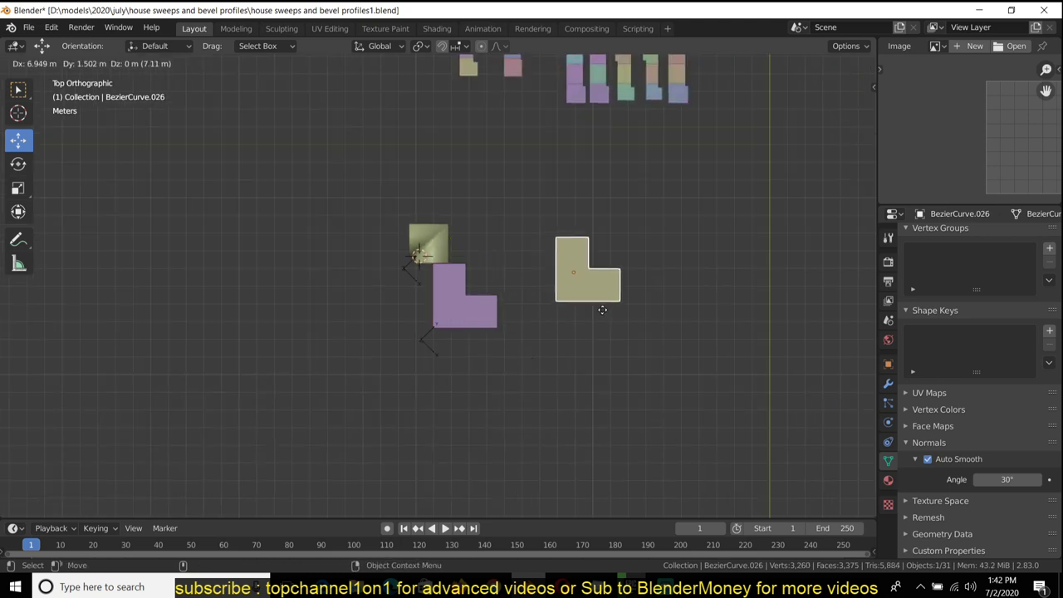
pyautogui.click(624, 299)
# - Extrude the duplicate's end profile, on the arm running along X, outward along X to form a straight run
pyautogui.press('Tab')
pyautogui.hotkey('shift', 'z')
pyautogui.moveTo(650, 242); pyautogui.dragTo(704, 353)
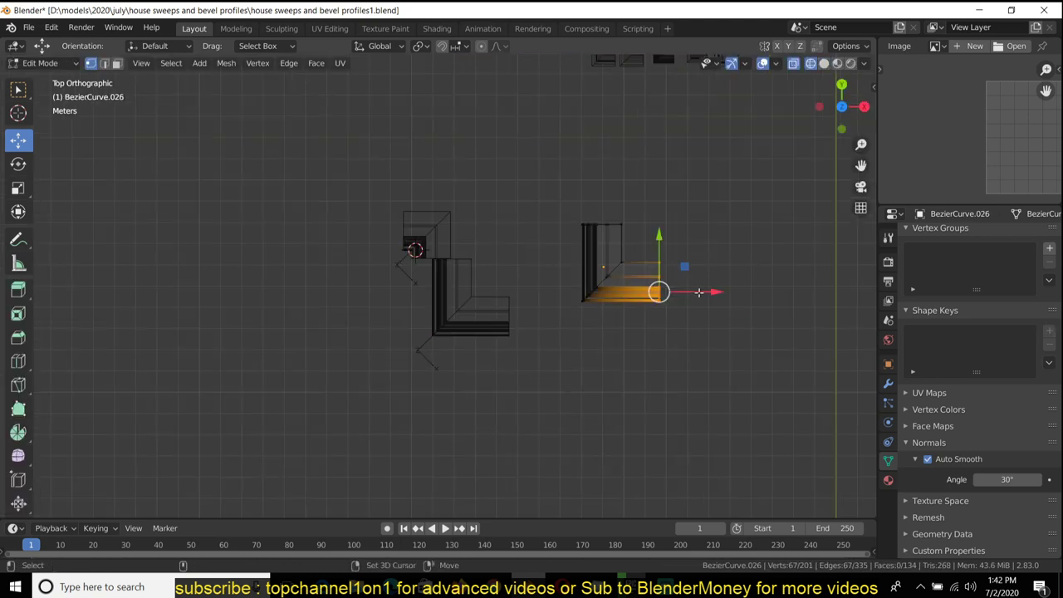
pyautogui.moveTo(686, 293); pyautogui.dragTo(816, 284)
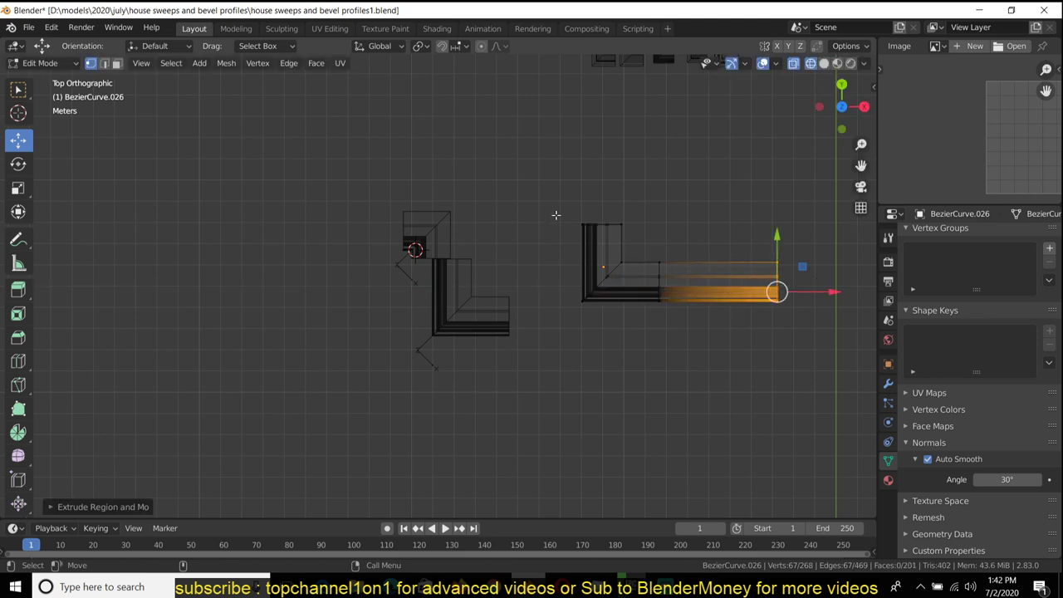
# - Delete the original corner geometry from the duplicate, keeping only the extruded straight run
pyautogui.moveTo(554, 214); pyautogui.dragTo(656, 340)
pyautogui.press('x')
pyautogui.click(638, 333)
pyautogui.hotkey('shift', 'z')
pyautogui.moveTo(638, 334); pyautogui.dragTo(572, 204, button='middle')
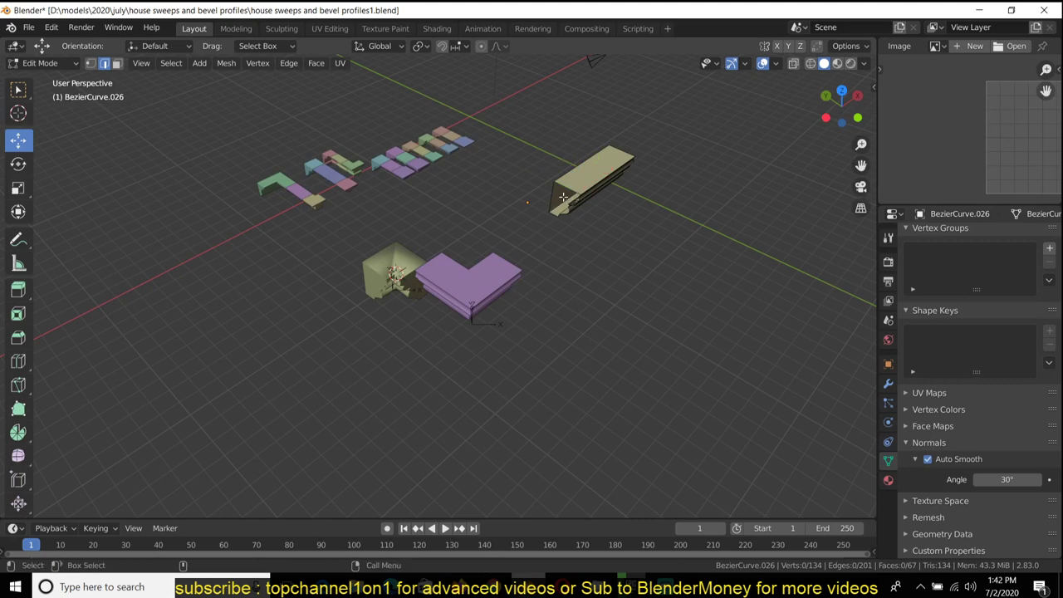
pyautogui.press('Tab')
# - Move the straight molding piece along negative X toward the corner pieces
pyautogui.moveTo(617, 289); pyautogui.dragTo(669, 390, button='middle')
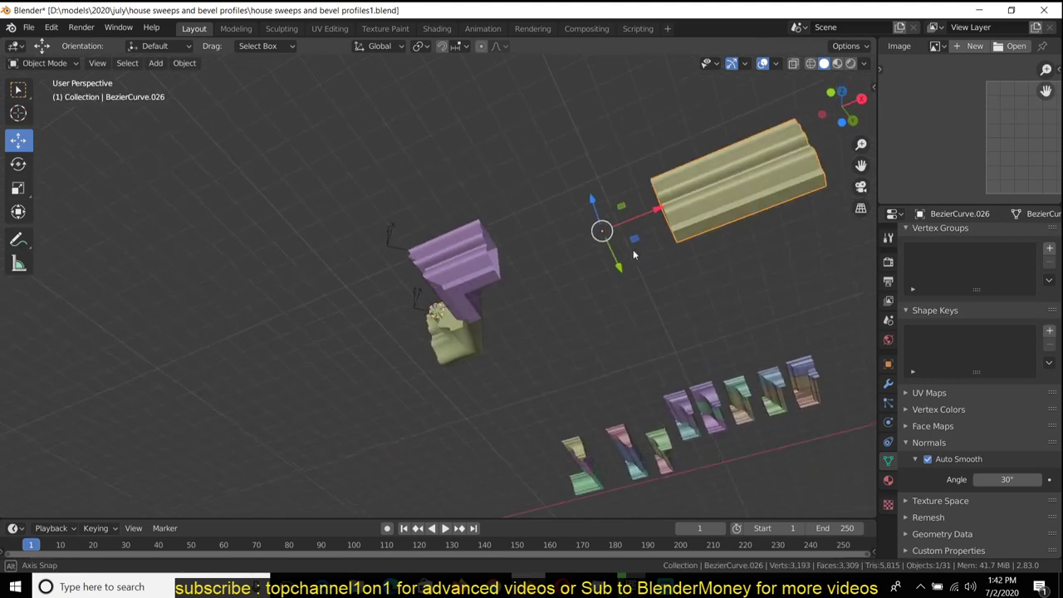
pyautogui.click(667, 393)
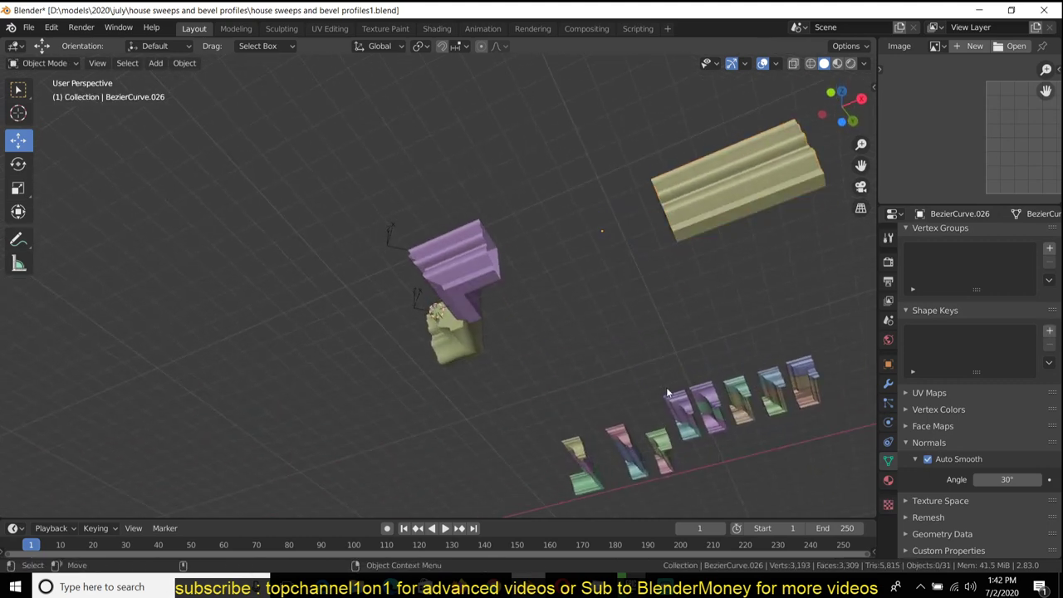
pyautogui.click(638, 455)
pyautogui.moveTo(638, 455); pyautogui.dragTo(531, 324, button='middle')
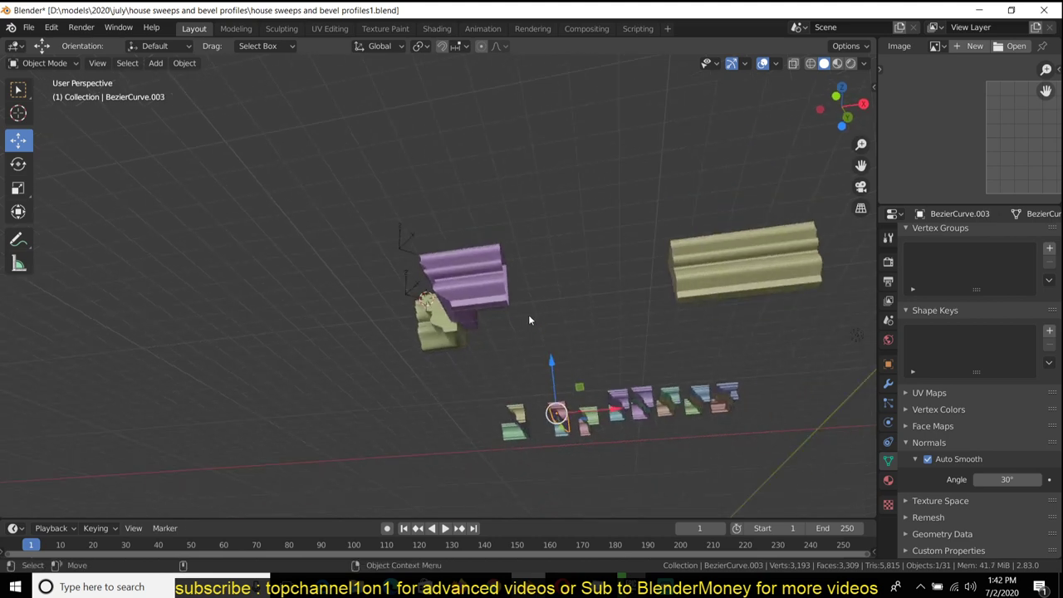
pyautogui.click(689, 280)
pyautogui.moveTo(649, 263); pyautogui.dragTo(507, 264)
# - Delete the two corner moldings, the straight piece and both empties from the scene
pyautogui.moveTo(507, 264); pyautogui.dragTo(433, 381, button='middle')
pyautogui.moveTo(322, 212); pyautogui.dragTo(571, 426)
pyautogui.press('x')
pyautogui.click(571, 426)
pyautogui.keyDown('shift'); pyautogui.moveTo(705, 415); pyautogui.dragTo(456, 348, button='middle'); pyautogui.keyUp('shift')
pyautogui.scroll(3, 456, 348)
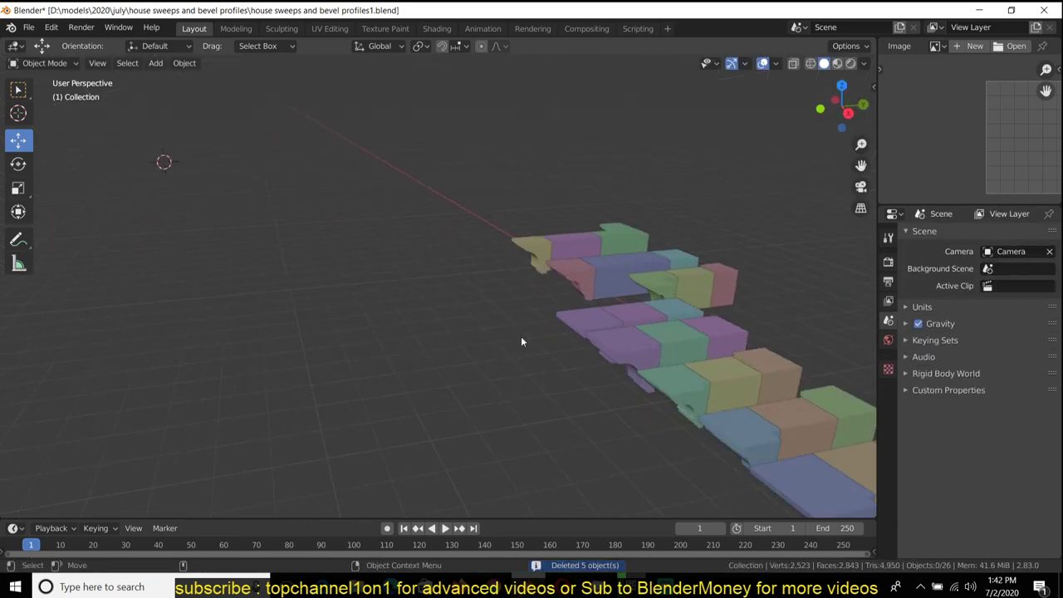
# - Switch the viewport to Material Preview shading to view the remaining molding sets
pyautogui.moveTo(521, 336); pyautogui.dragTo(664, 292, button='middle')
pyautogui.scroll(3, 547, 343)
pyautogui.click(547, 343)
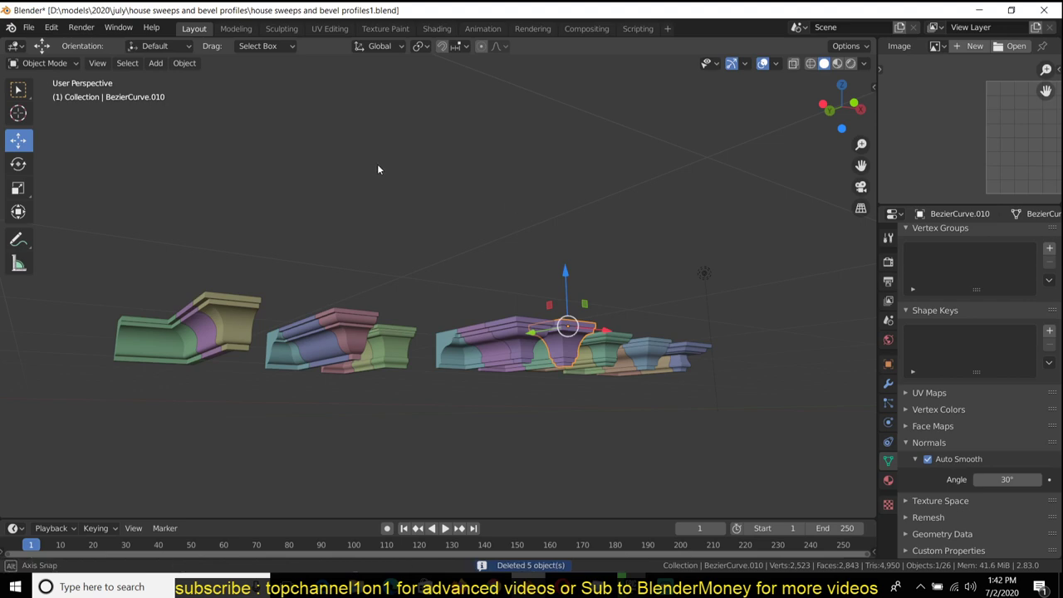
pyautogui.moveTo(361, 278); pyautogui.dragTo(490, 218, button='middle')
pyautogui.scroll(2, 490, 218)
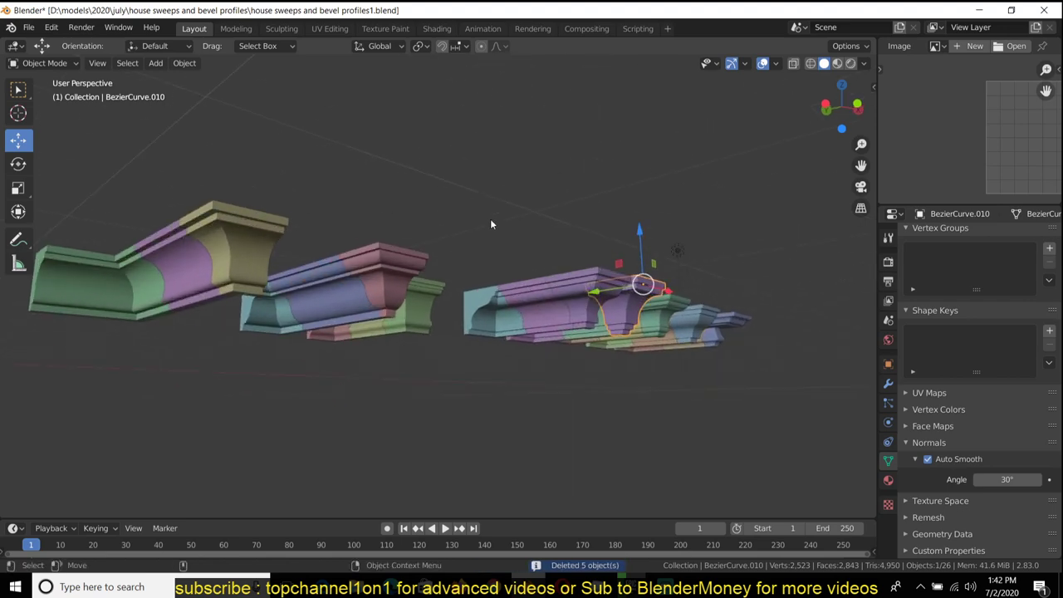
pyautogui.click(836, 64)
pyautogui.moveTo(658, 309)
pyautogui.mouseDown(button='middle')
pyautogui.moveTo(548, 356)
pyautogui.moveTo(522, 344)
pyautogui.moveTo(522, 383)
pyautogui.mouseUp(button='middle')
pyautogui.scroll(4, 522, 384)
pyautogui.scroll(-4, 521, 382)
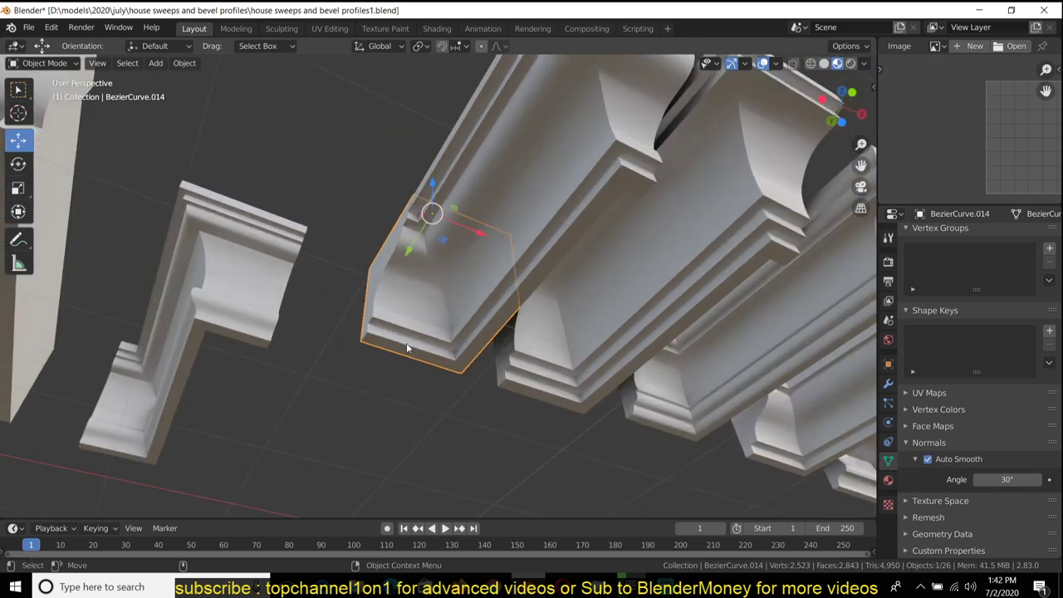
# - Examine the profiles and corner joints of the assembled molding sets from below
pyautogui.click(404, 379)
pyautogui.moveTo(404, 379); pyautogui.dragTo(416, 448, button='middle')
pyautogui.scroll(-3, 415, 448)
pyautogui.scroll(4, 429, 388)
pyautogui.moveTo(429, 393); pyautogui.dragTo(468, 244, button='middle')
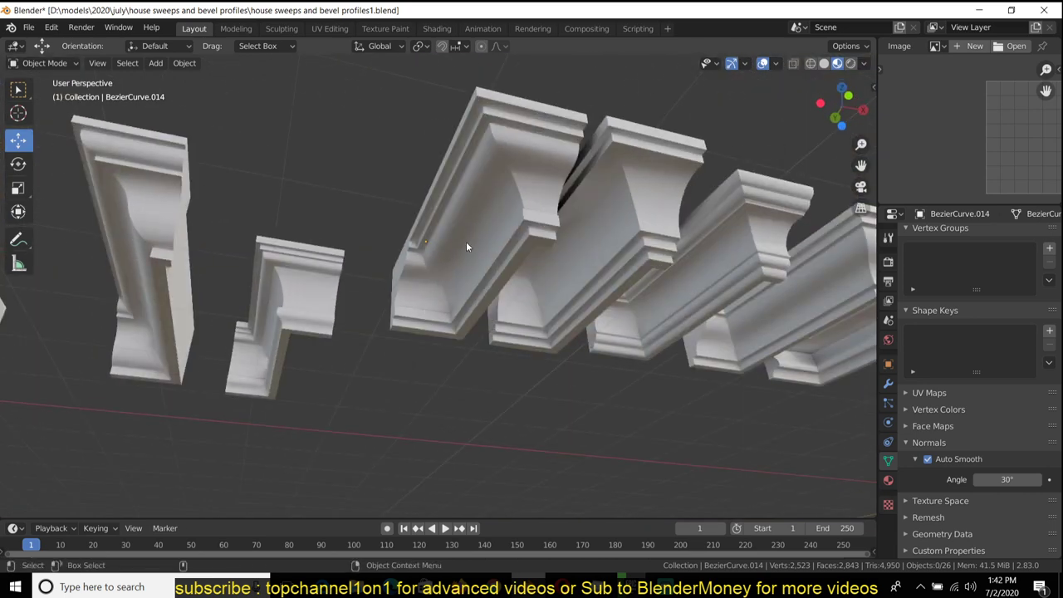
pyautogui.click(516, 194)
pyautogui.scroll(3, 581, 233)
pyautogui.click(744, 337)
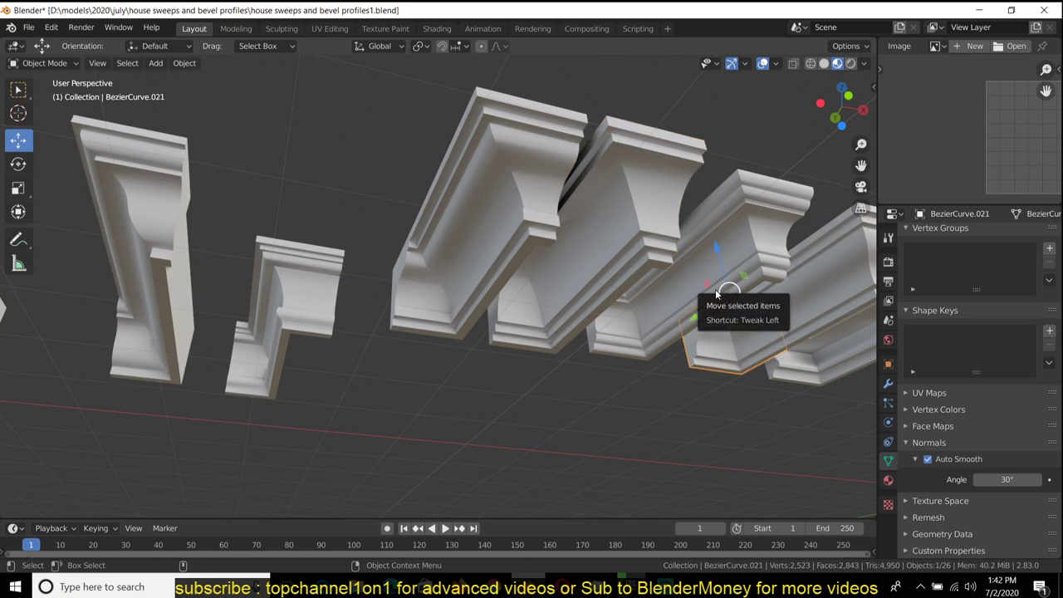
pyautogui.scroll(-4, 377, 271)
pyautogui.moveTo(377, 271); pyautogui.dragTo(487, 338, button='middle')
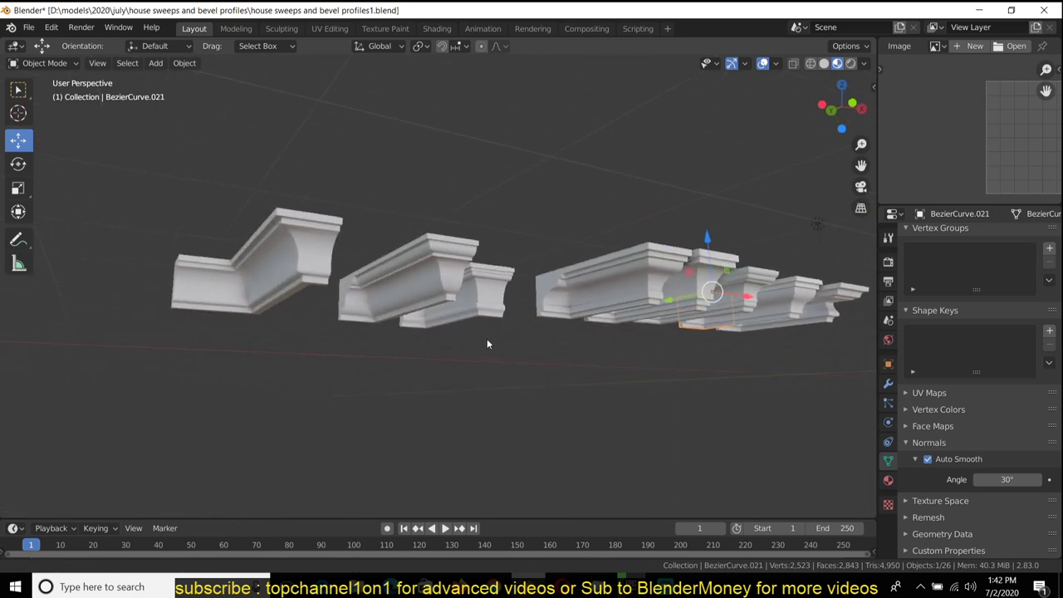
# - Inspect the separate inner corner, straight and outer corner pieces that make up the molding sets
pyautogui.click(253, 247)
pyautogui.click(244, 294)
pyautogui.moveTo(244, 293); pyautogui.dragTo(355, 232, button='middle')
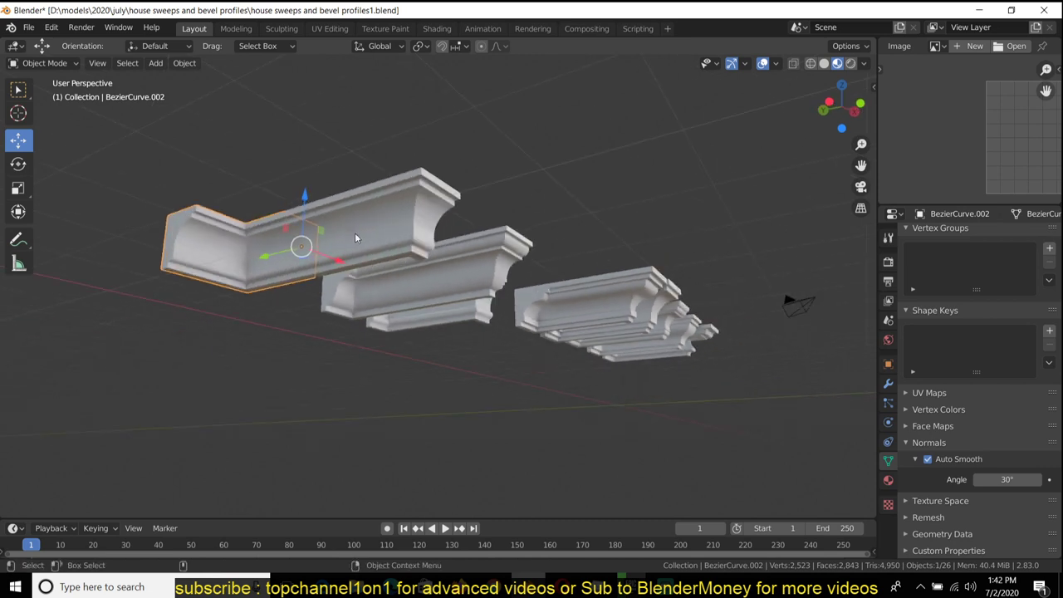
pyautogui.click(366, 232)
pyautogui.click(430, 304)
pyautogui.click(516, 270)
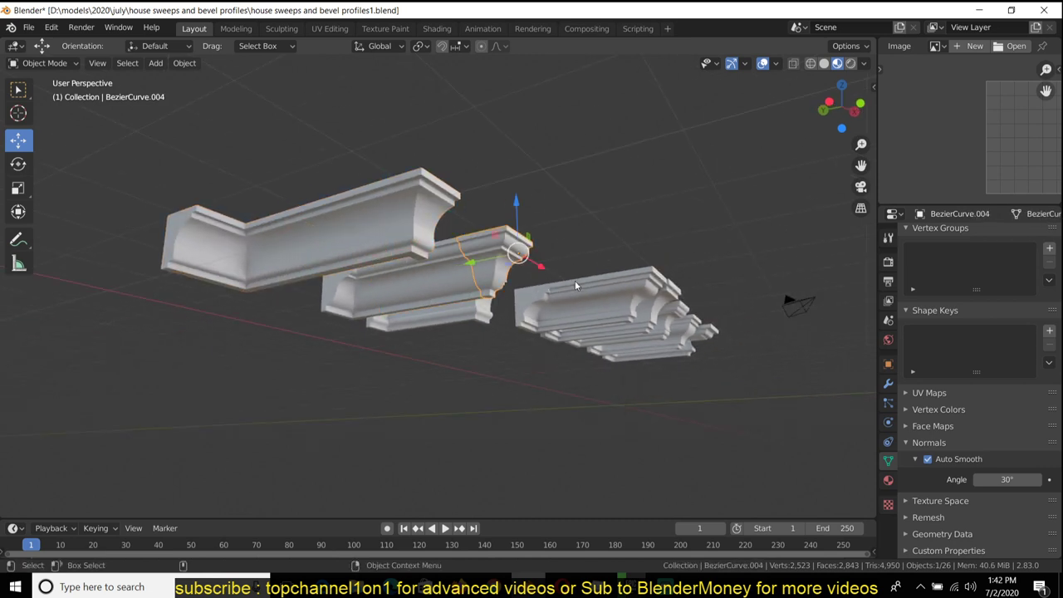
pyautogui.click(656, 339)
pyautogui.moveTo(593, 315); pyautogui.dragTo(450, 272, button='middle')
pyautogui.click(459, 308)
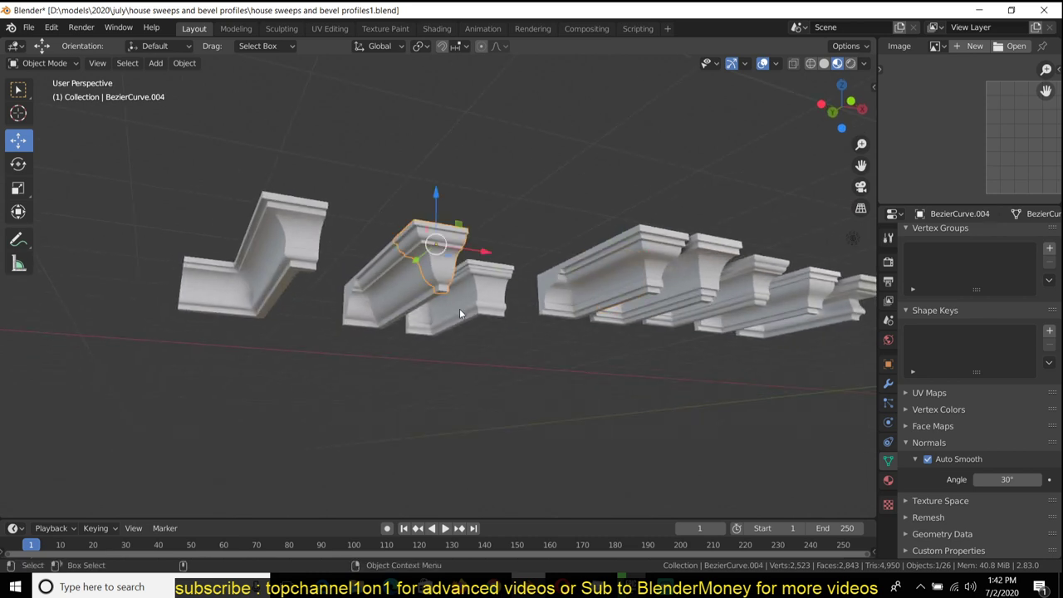
pyautogui.click(409, 275)
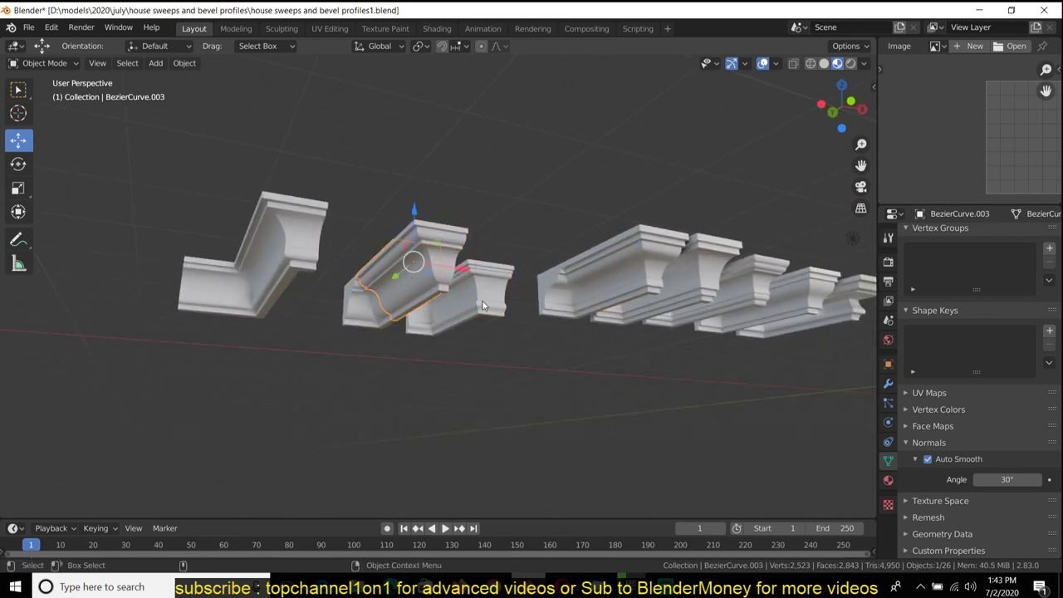
pyautogui.click(417, 320)
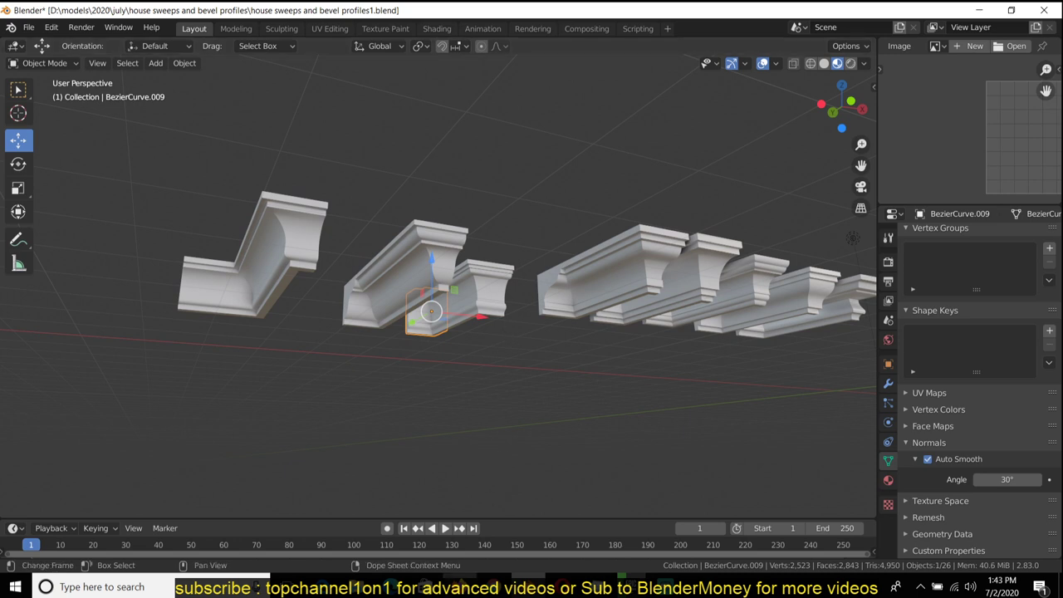
# - Switch to the web browser and look through the open sweep profile reference images
pyautogui.moveTo(459, 587)
pyautogui.click(468, 569)
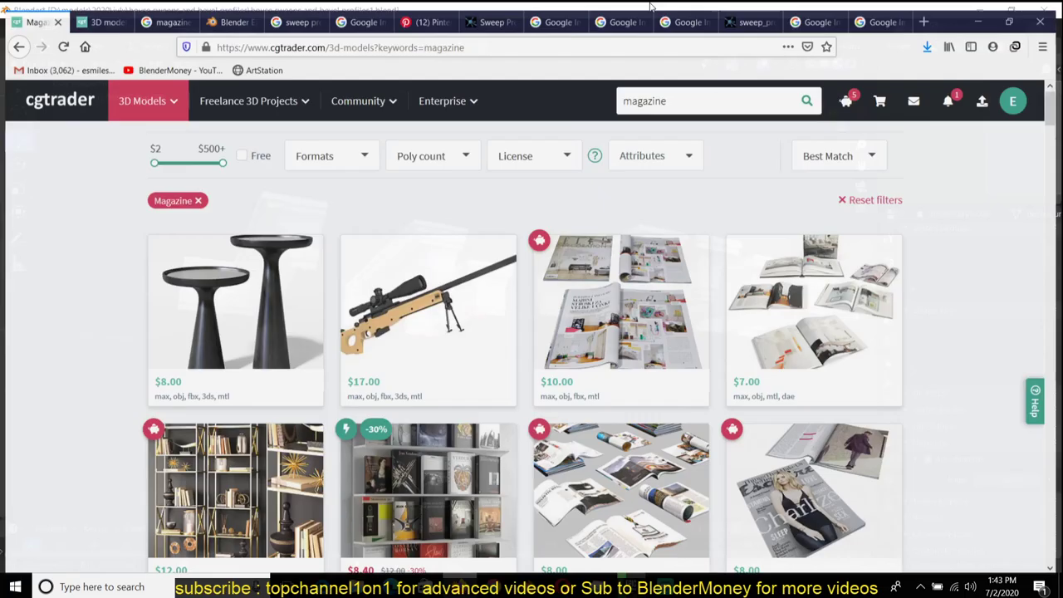
pyautogui.click(758, 14)
pyautogui.click(684, 14)
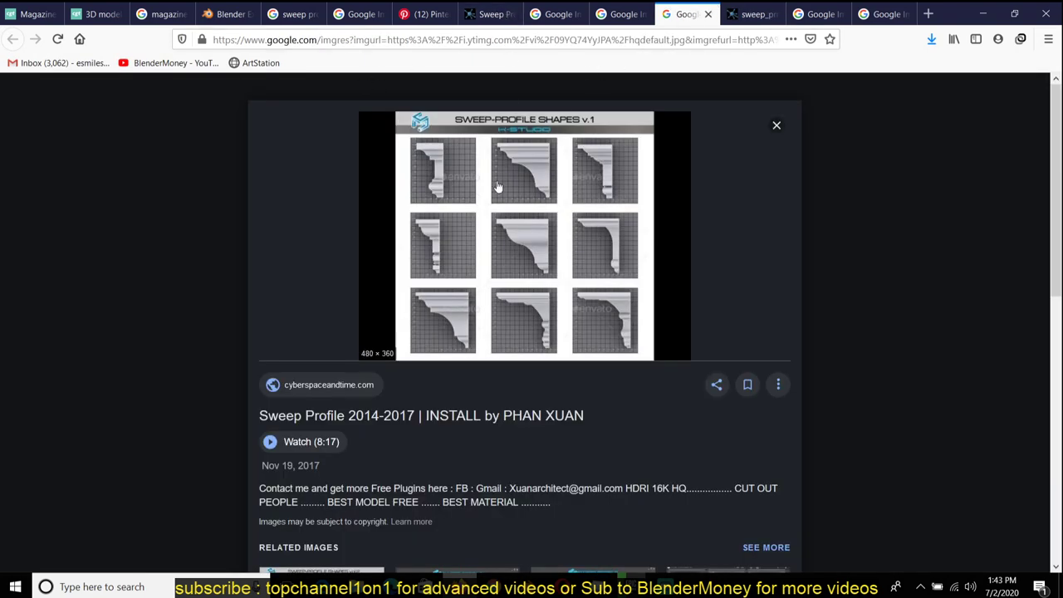
pyautogui.click(551, 10)
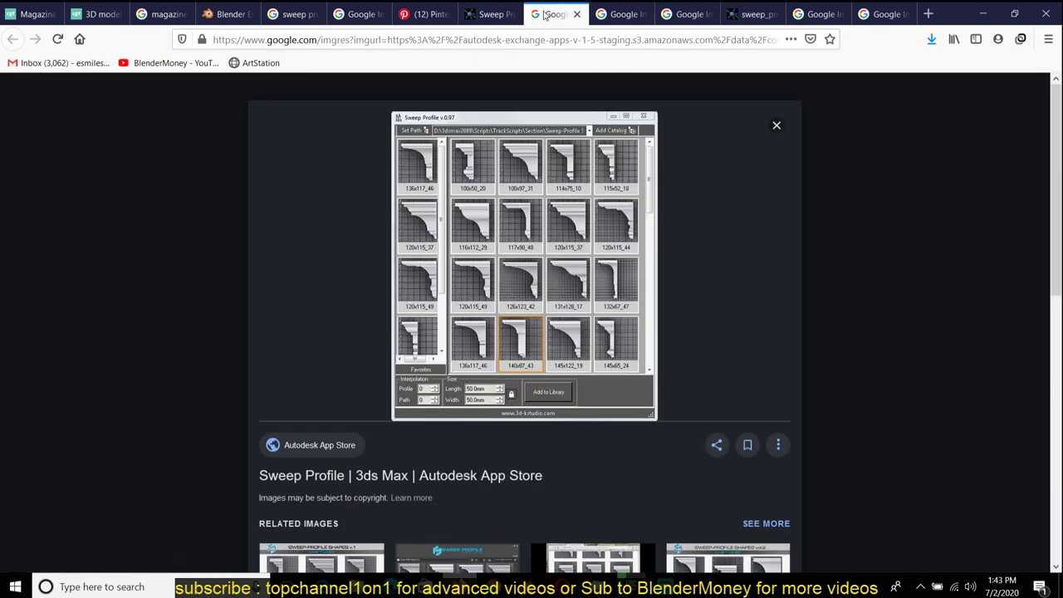
pyautogui.click(480, 10)
# - Browse the Pinterest Sweep Profile pin and its related images for molding profile references
pyautogui.click(422, 12)
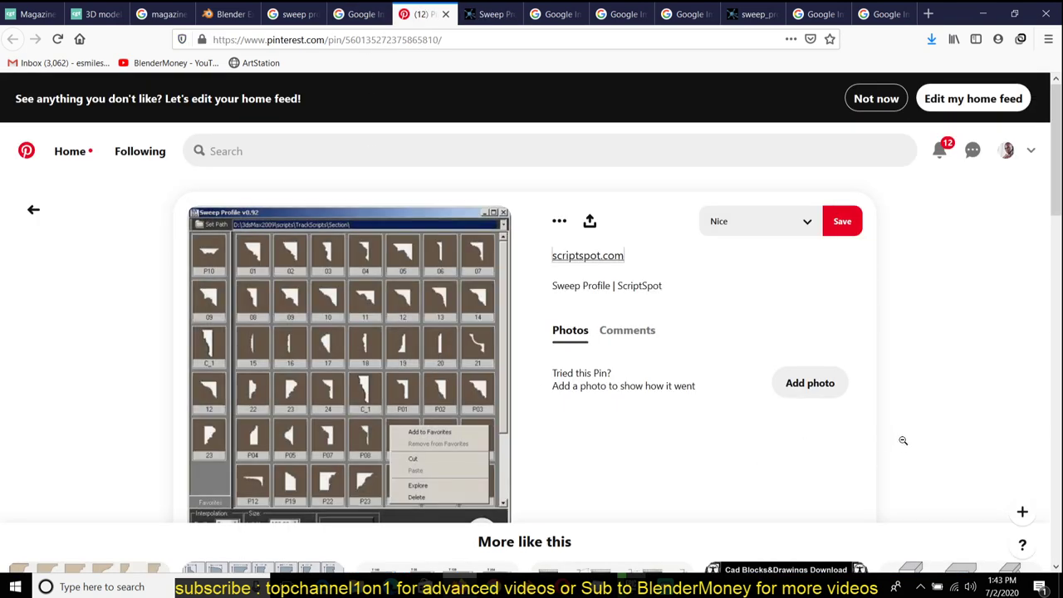
pyautogui.scroll(-4, 926, 448)
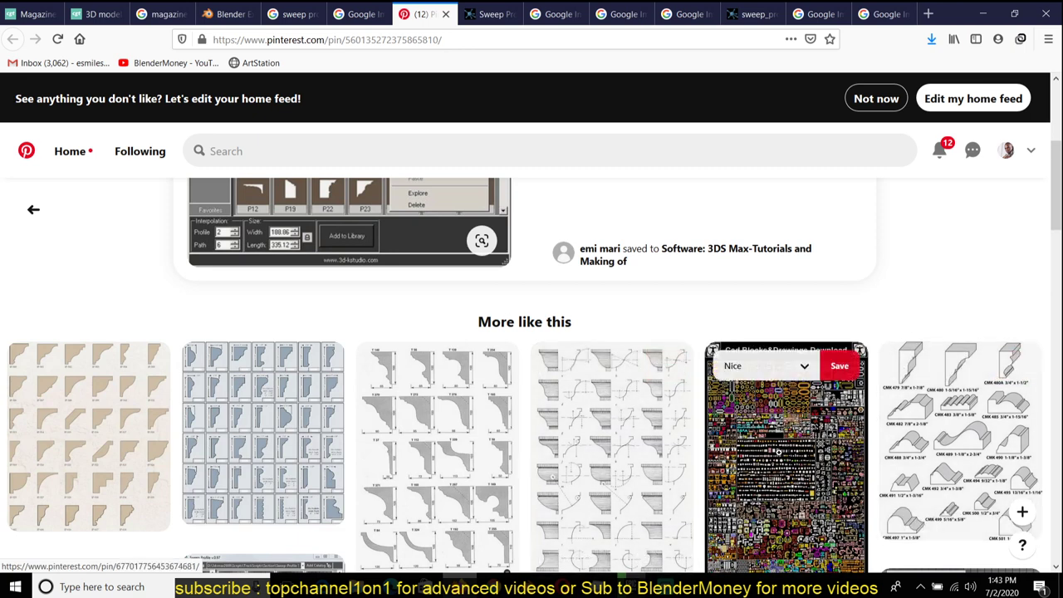
pyautogui.scroll(3, 334, 251)
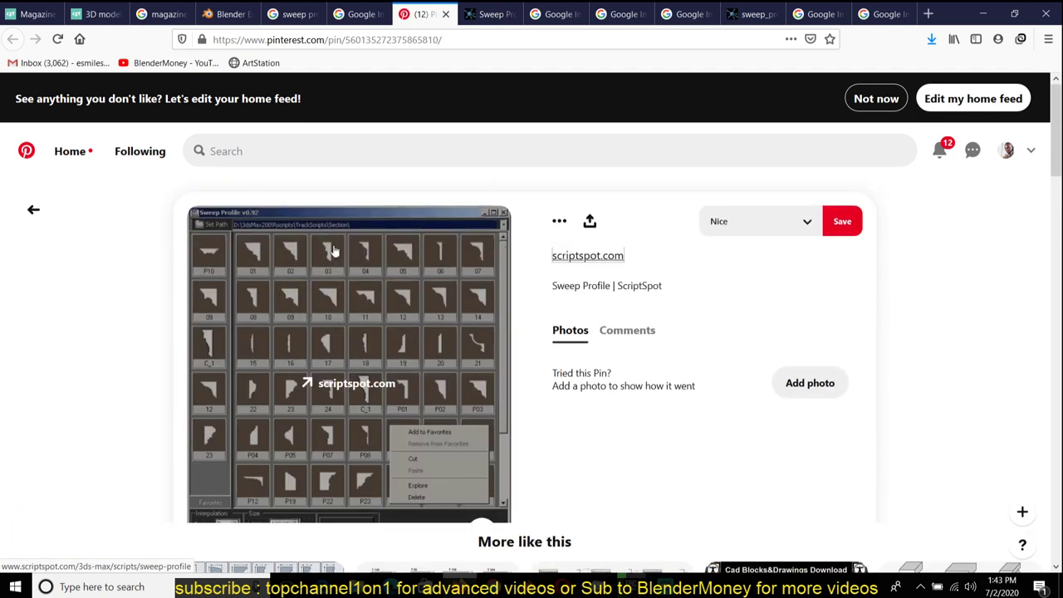
pyautogui.scroll(-6, 400, 349)
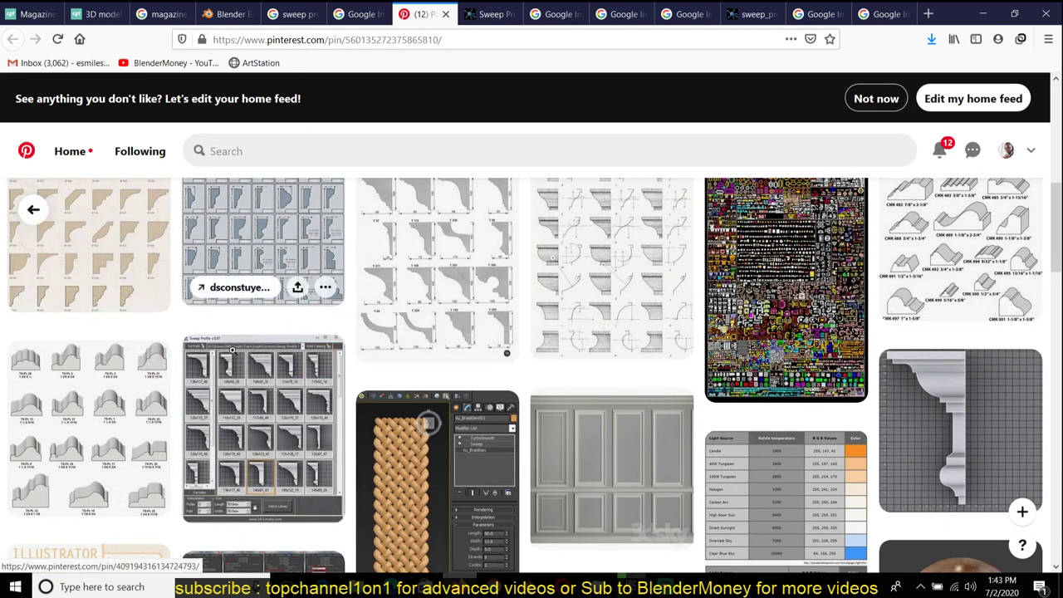
pyautogui.click(262, 415)
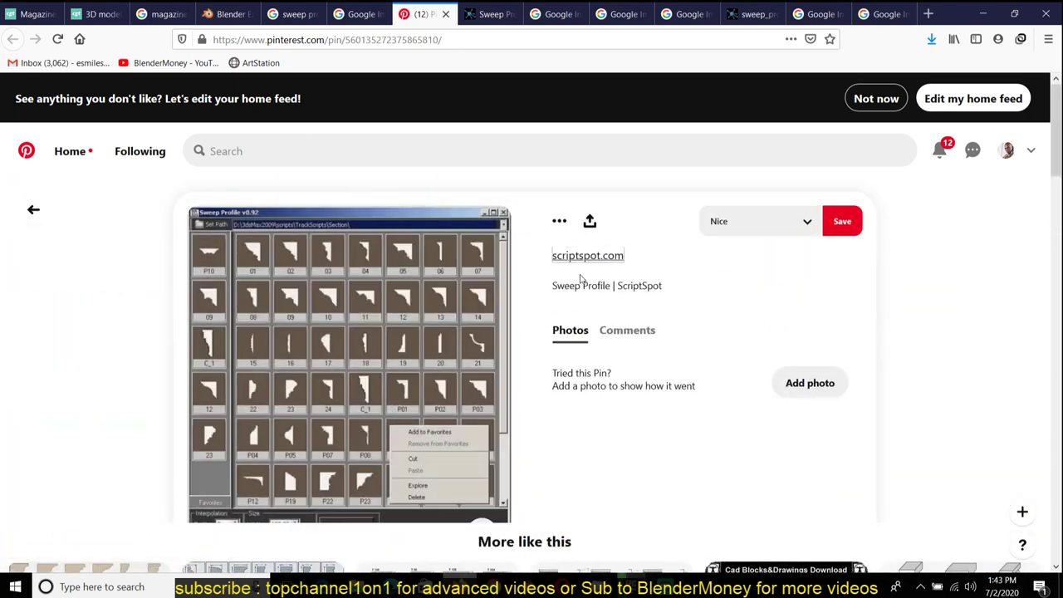
pyautogui.click(33, 209)
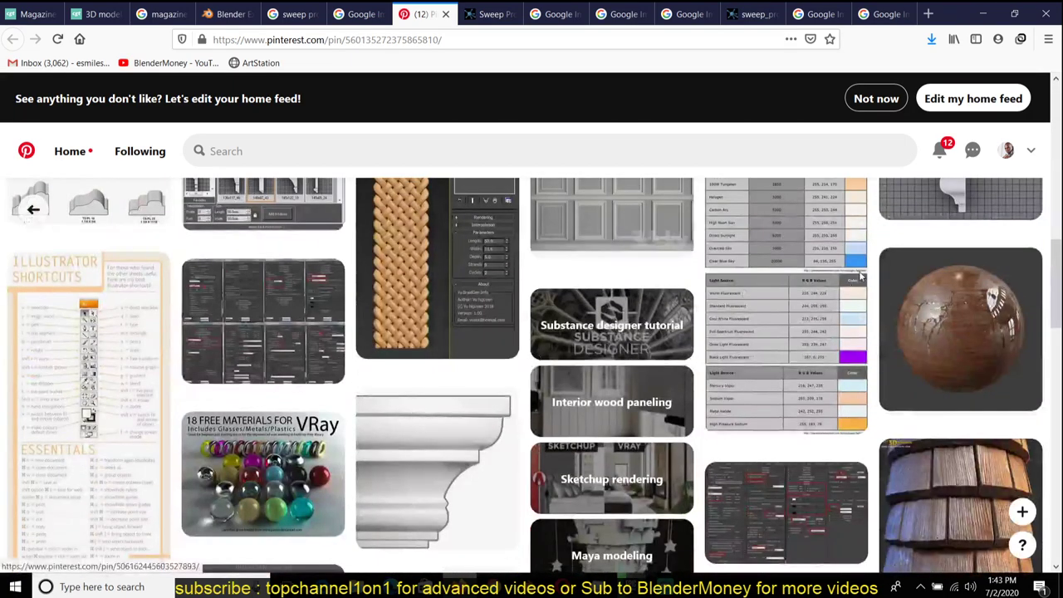
# - Look through the pins related to Sweep Profile and the Autodesk App Store Sweep Profile image for molding references
pyautogui.scroll(-5, 631, 362)
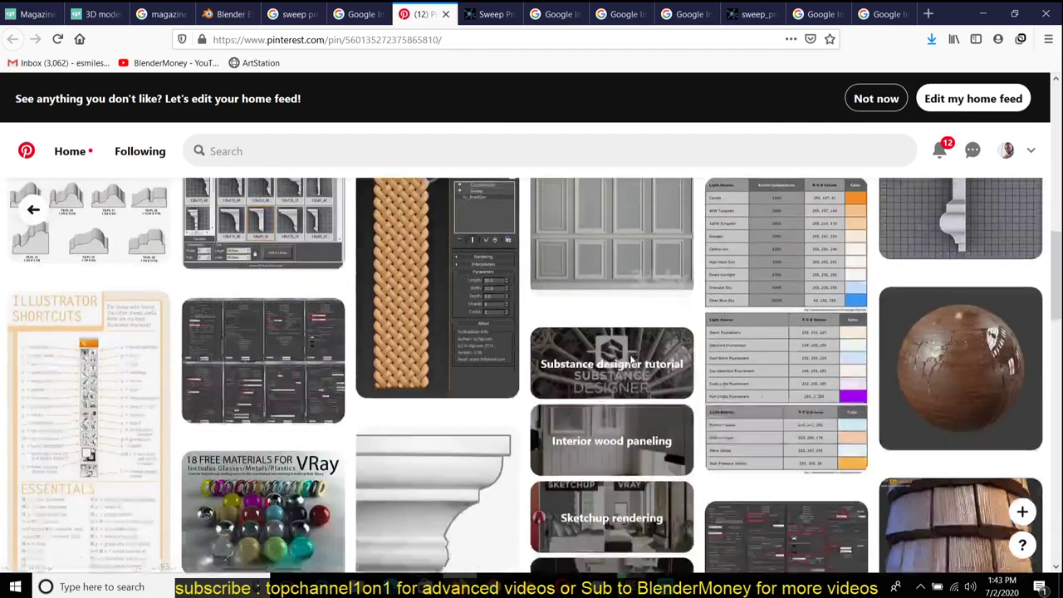
pyautogui.scroll(-5, 632, 362)
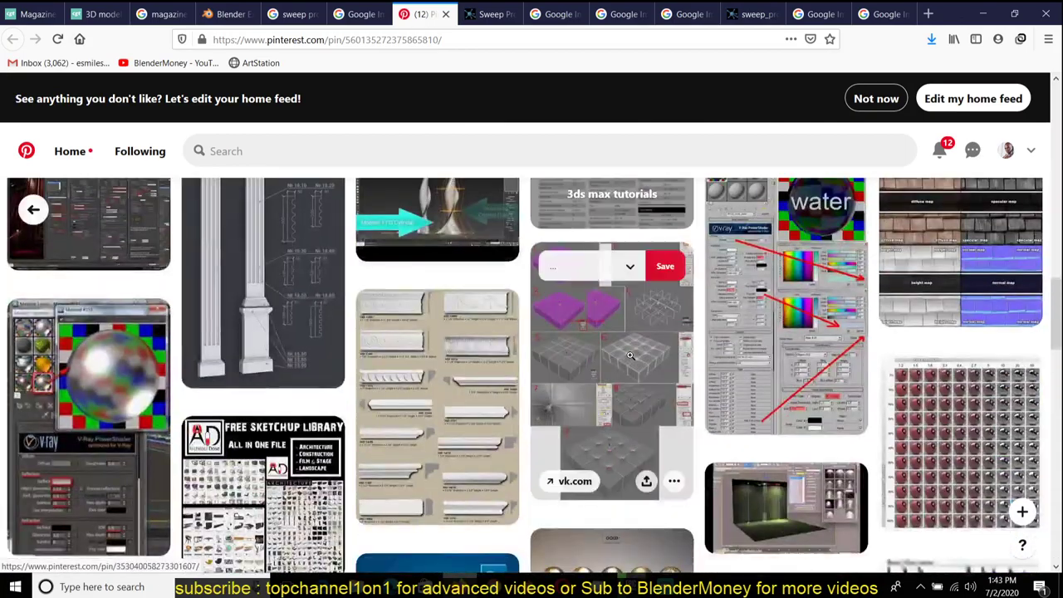
pyautogui.scroll(15, 631, 360)
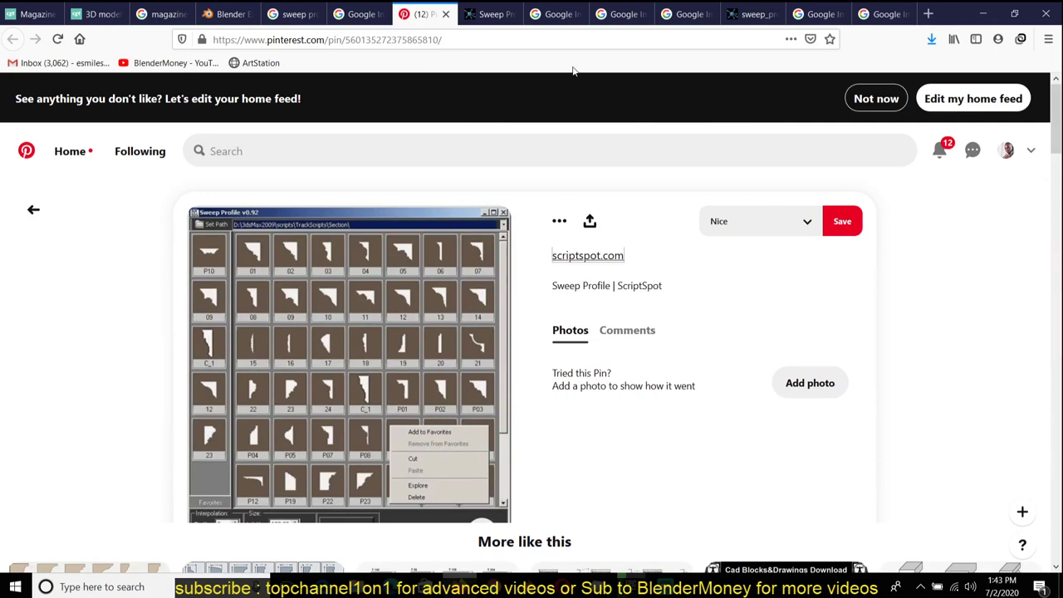
pyautogui.click(555, 14)
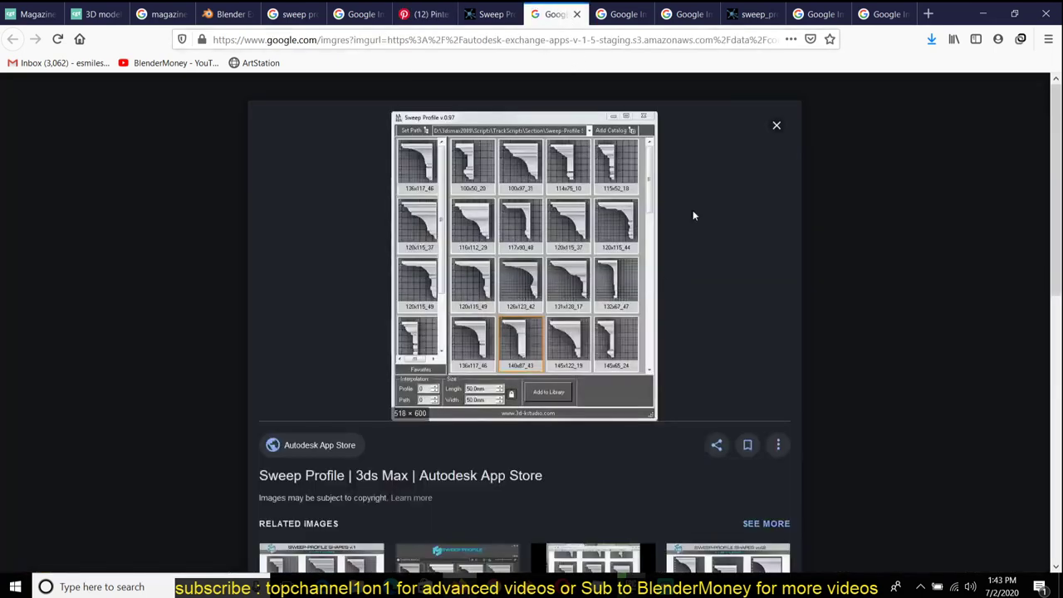
pyautogui.scroll(-5, 694, 216)
# - Search Google Images for "wooden floor" in a new browser tab
pyautogui.click(928, 14)
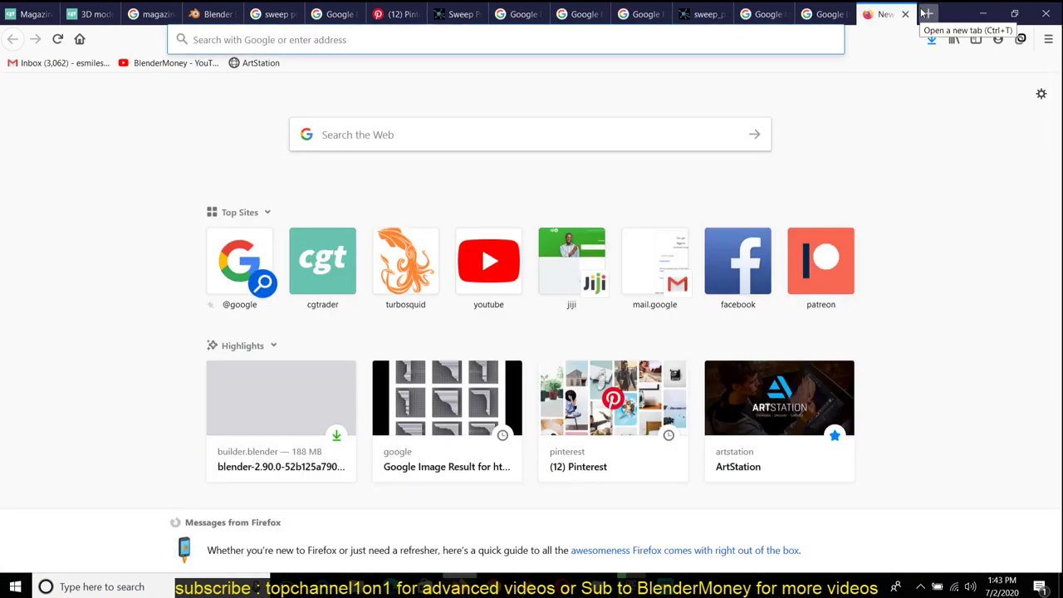
pyautogui.write('wooden floor')
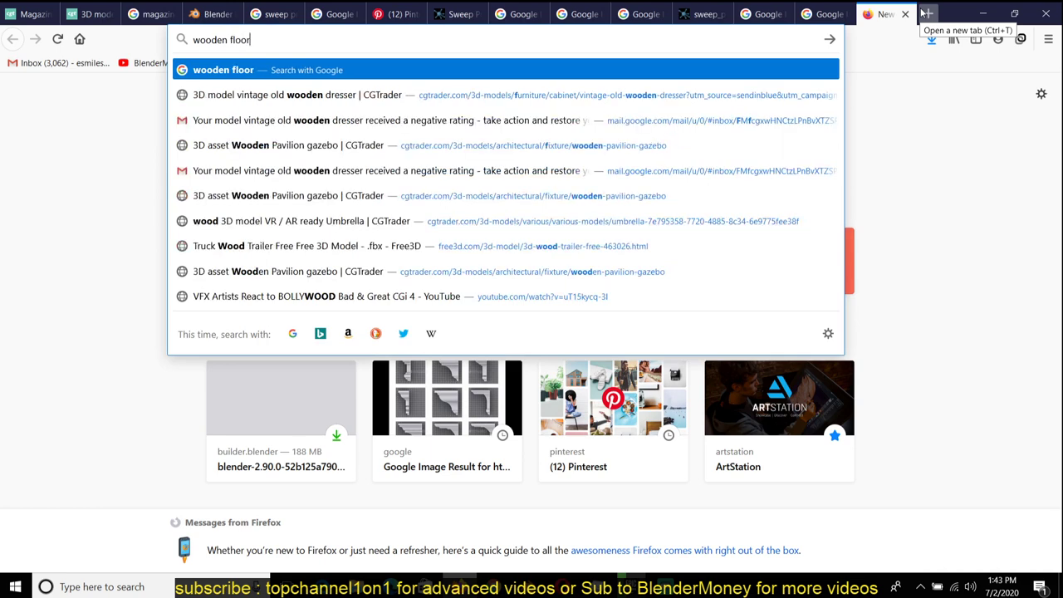
pyautogui.press('Return')
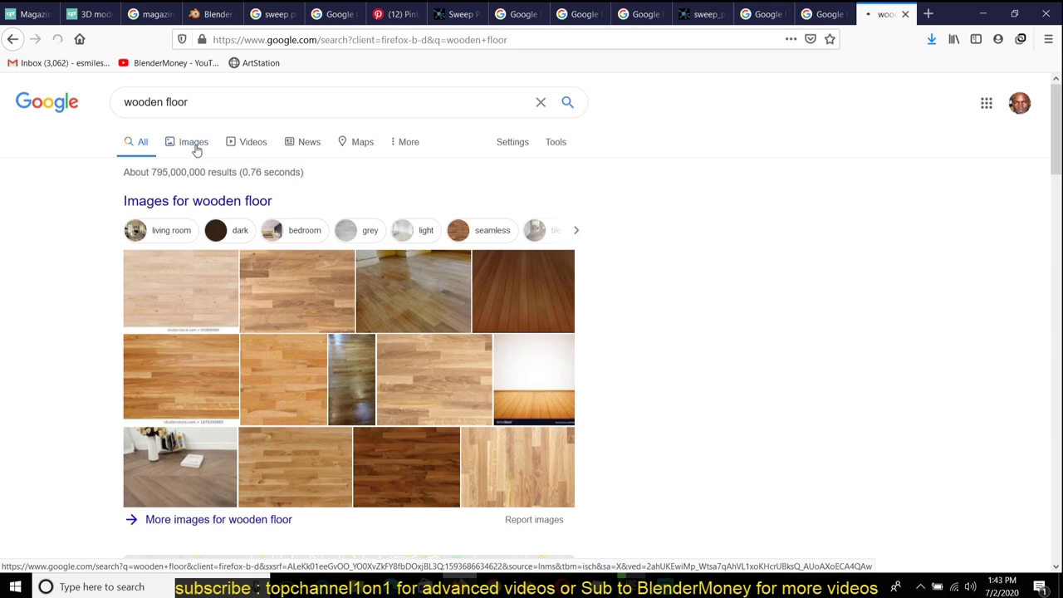
pyautogui.click(194, 144)
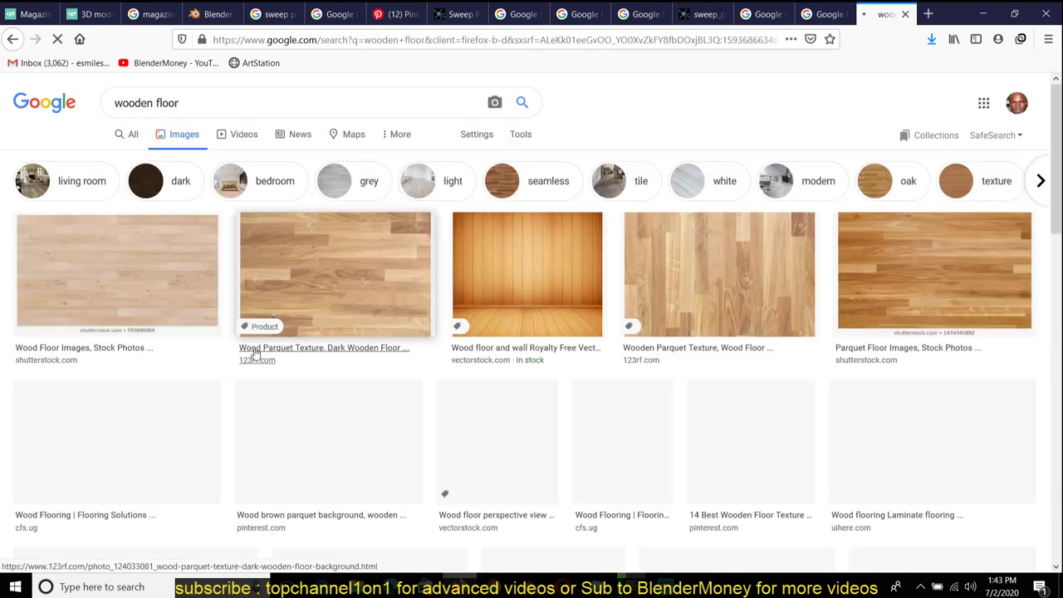
# - Look through the first wooden floor images and open the China Birch Engineered Wood Flooring result in a separate tab
pyautogui.scroll(-5, 503, 440)
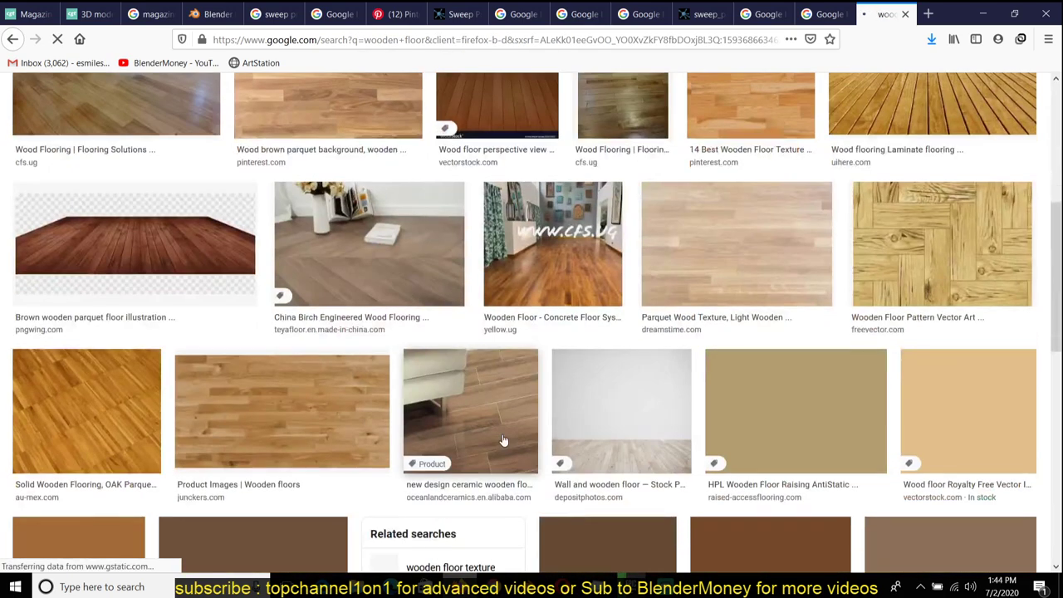
pyautogui.scroll(3, 503, 440)
pyautogui.scroll(-2, 378, 289)
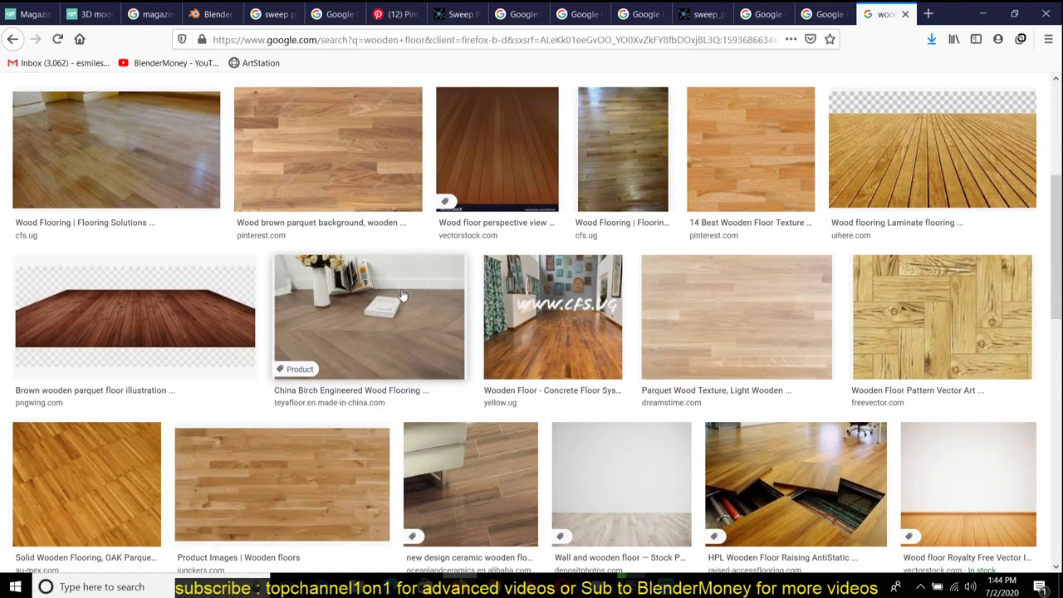
pyautogui.middleClick(407, 340)
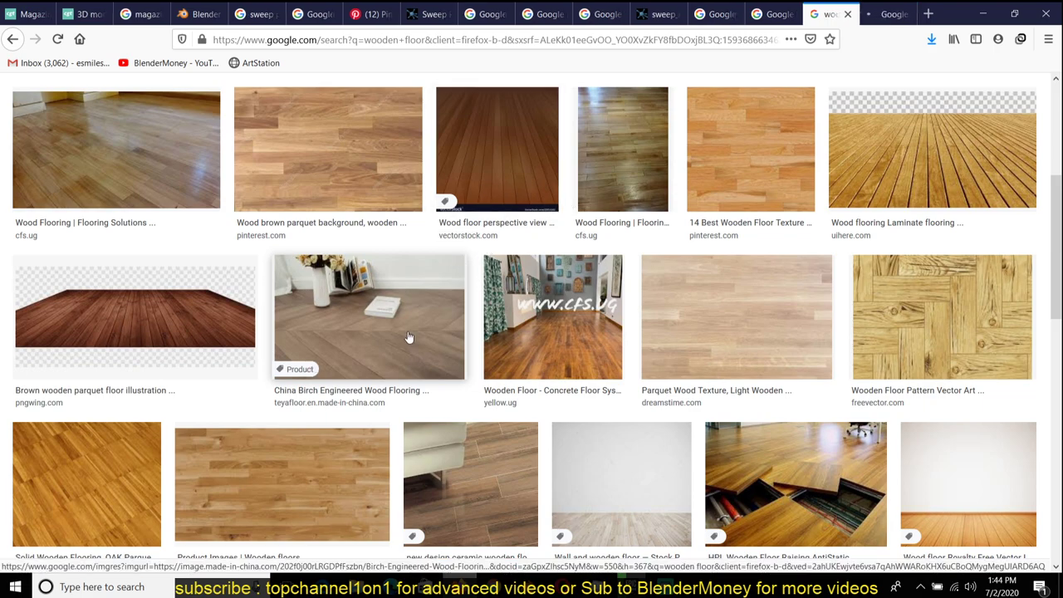
# - Browse further wooden floor images and preview the Shpock wooden floor boards photo with skirting along the wall
pyautogui.scroll(-10, 408, 338)
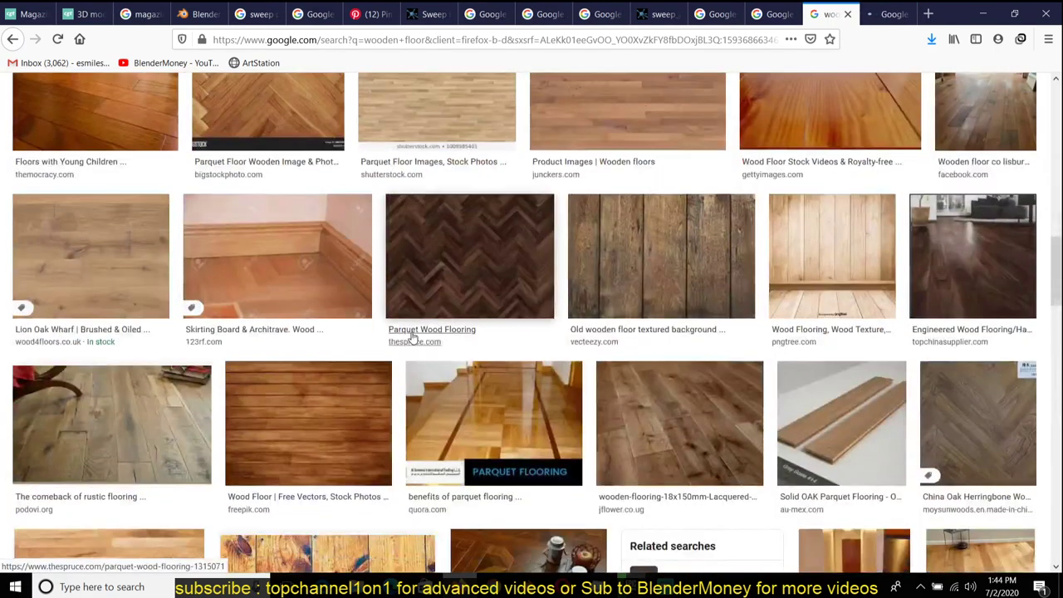
pyautogui.scroll(-8, 413, 339)
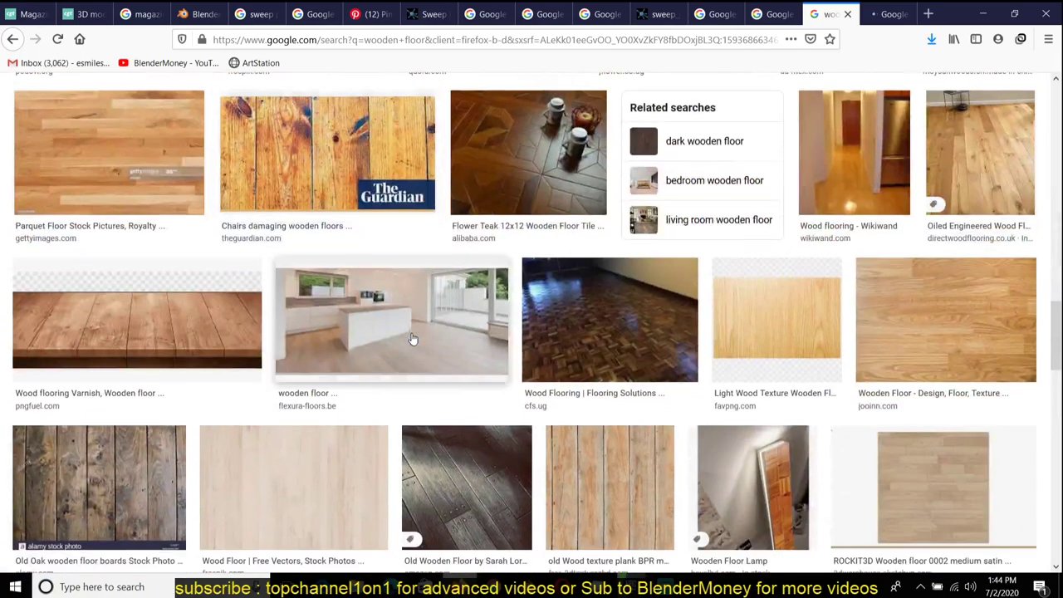
pyautogui.scroll(-12, 413, 339)
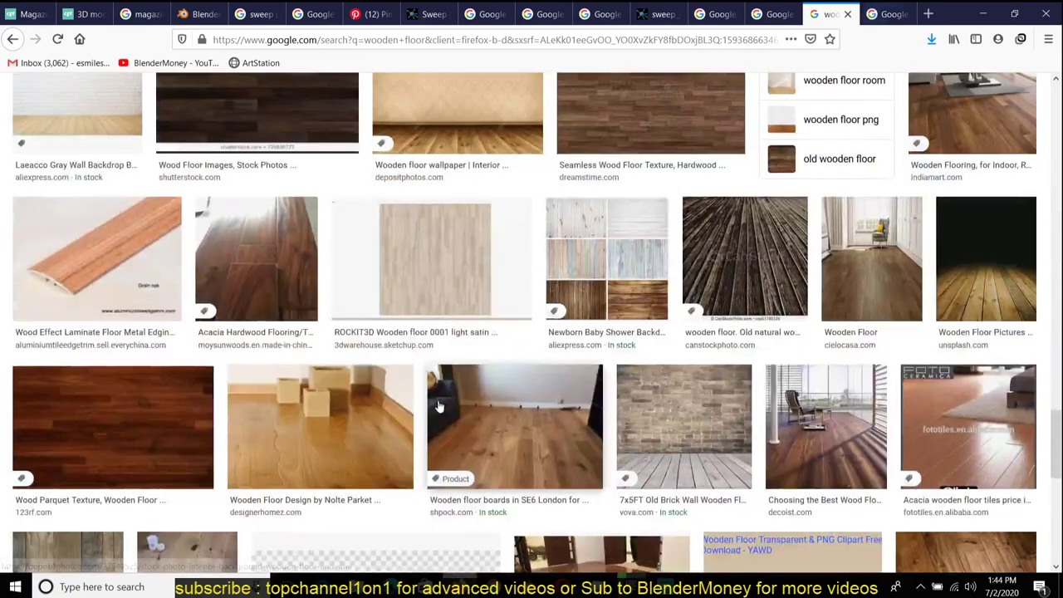
pyautogui.click(483, 417)
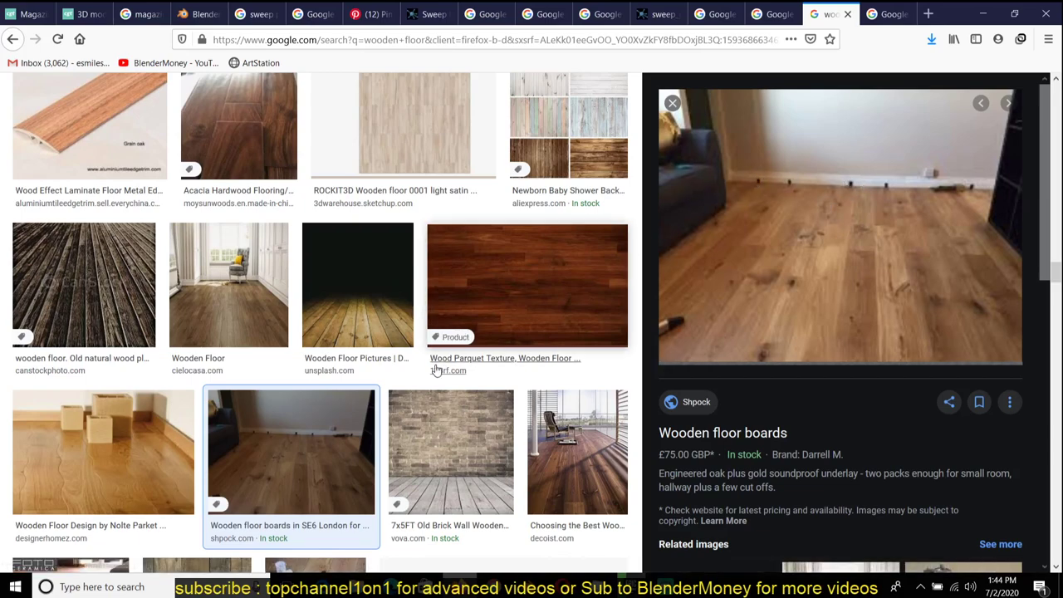
# - Look through more wooden floor results for rooms with moldings while keeping the floor boards preview open
pyautogui.scroll(-5, 438, 369)
pyautogui.scroll(-6, 435, 368)
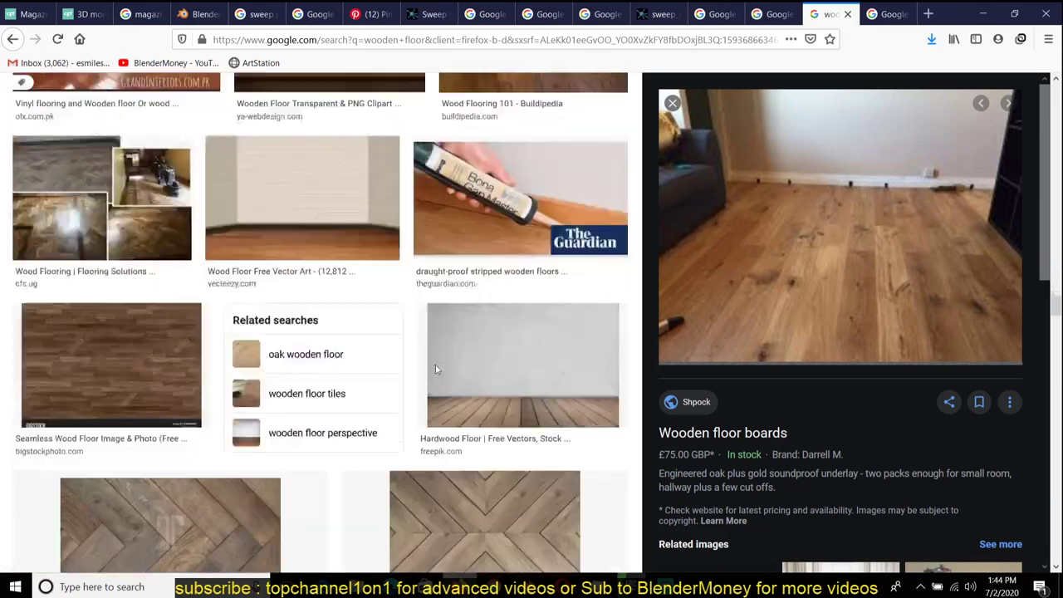
pyautogui.scroll(-4, 604, 323)
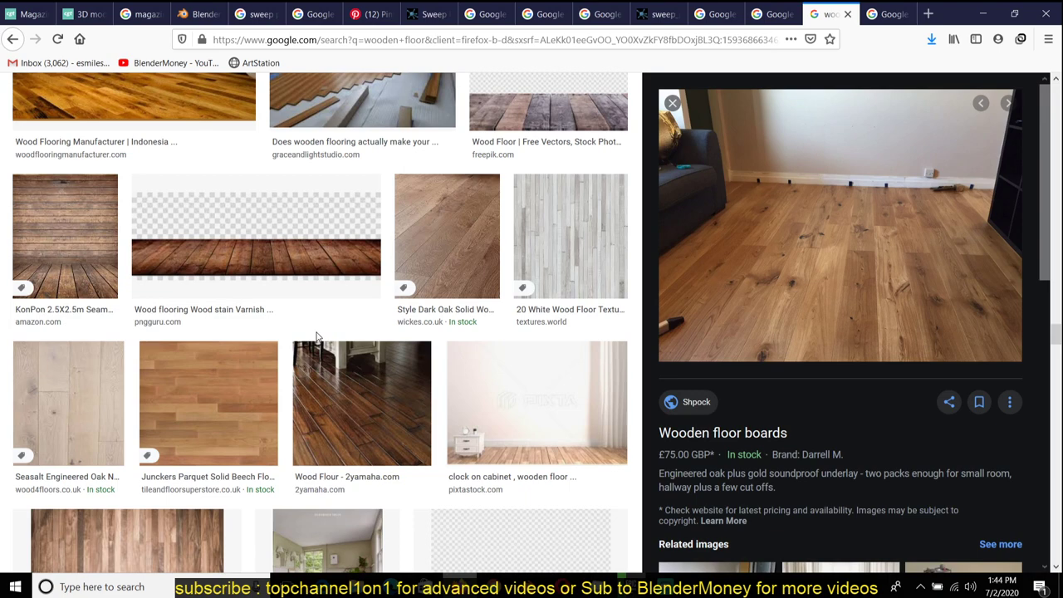
pyautogui.scroll(-5, 316, 337)
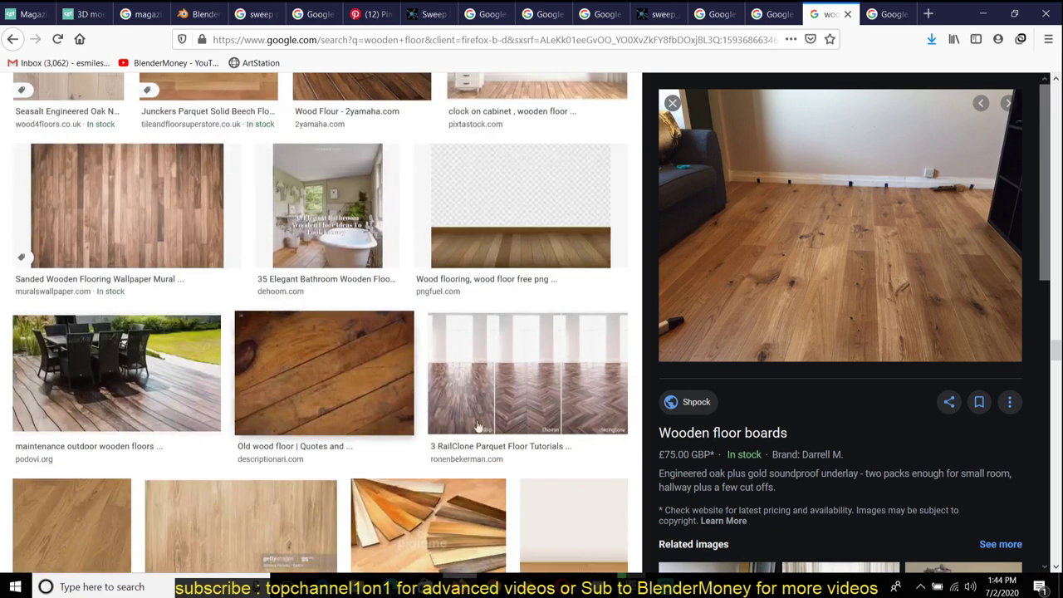
pyautogui.scroll(-4, 591, 351)
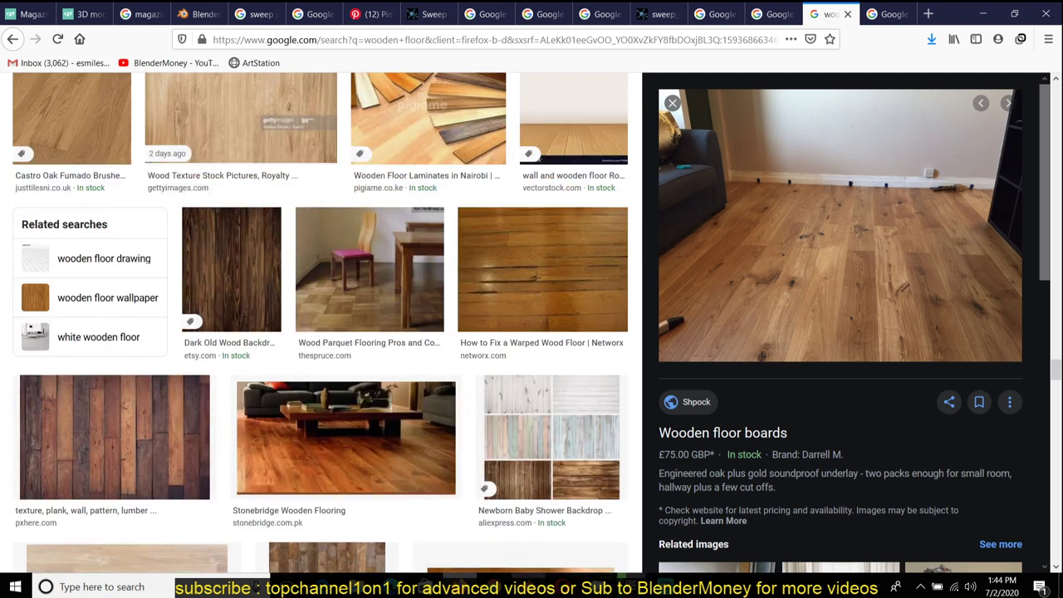
# - View the birch chevron flooring image, go back through the earlier wooden floor results, and bring up the Epic Games launcher
pyautogui.click(874, 12)
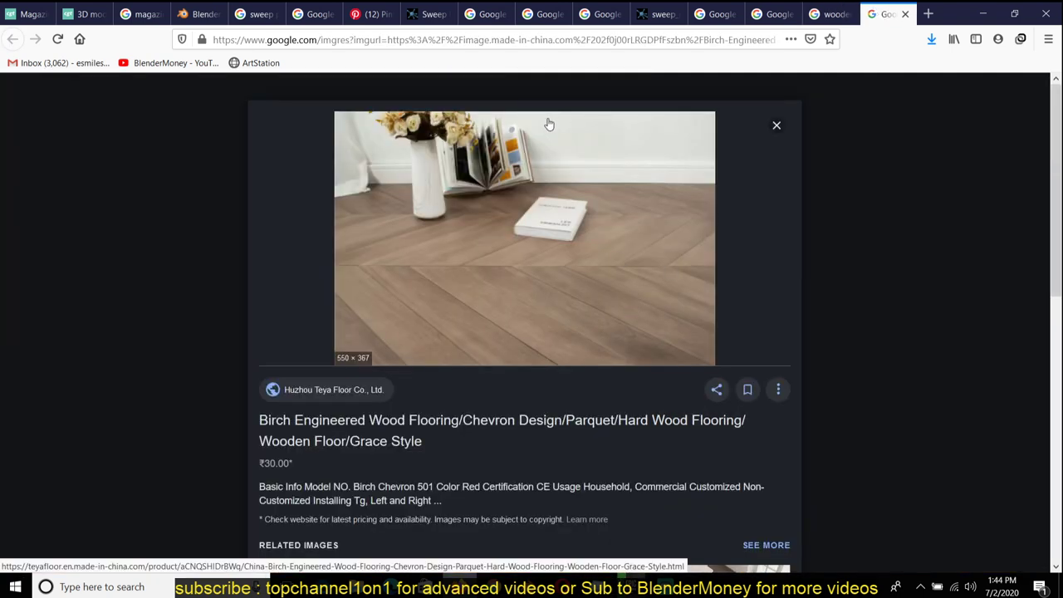
pyautogui.hotkey('ctrl', 'pageup')
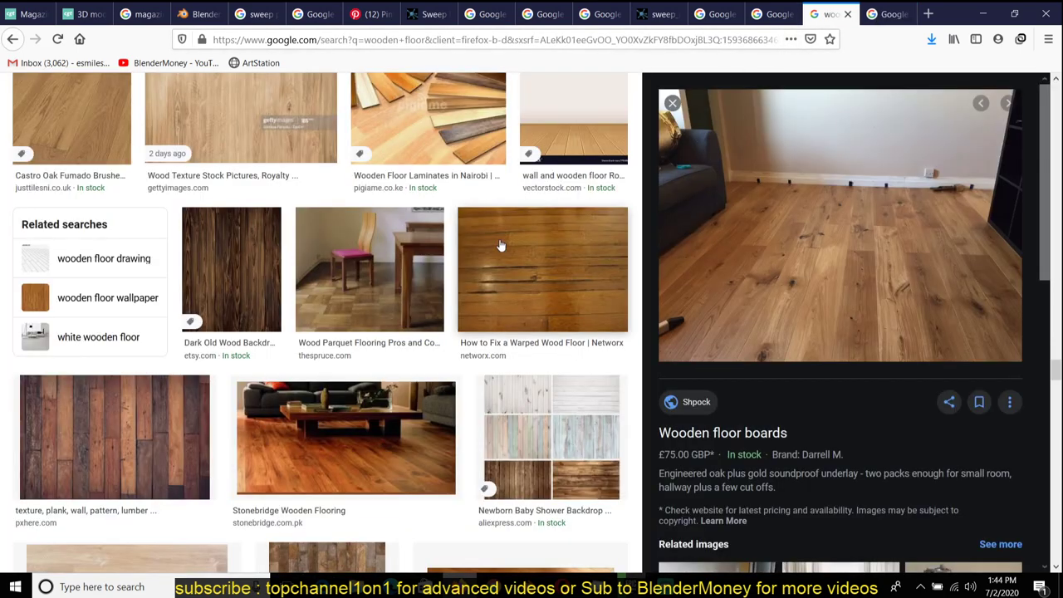
pyautogui.scroll(20, 480, 275)
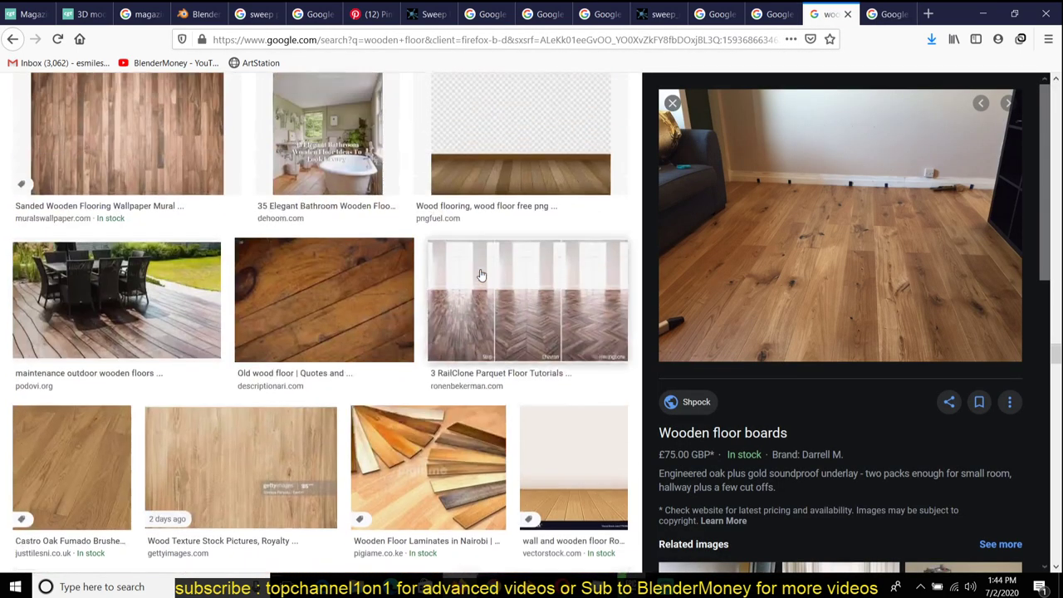
pyautogui.scroll(20, 480, 275)
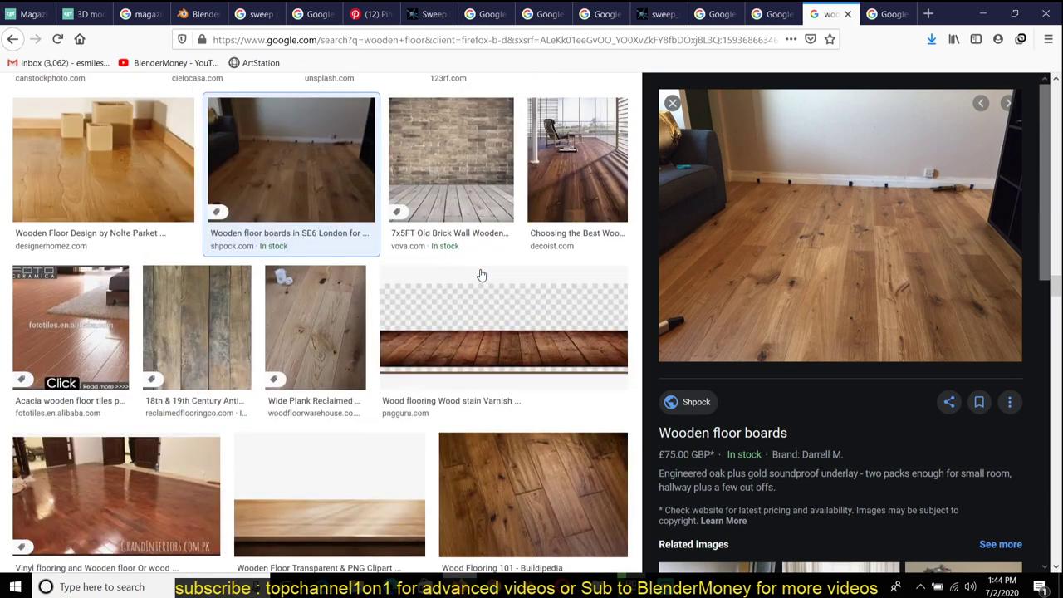
pyautogui.scroll(1, 480, 275)
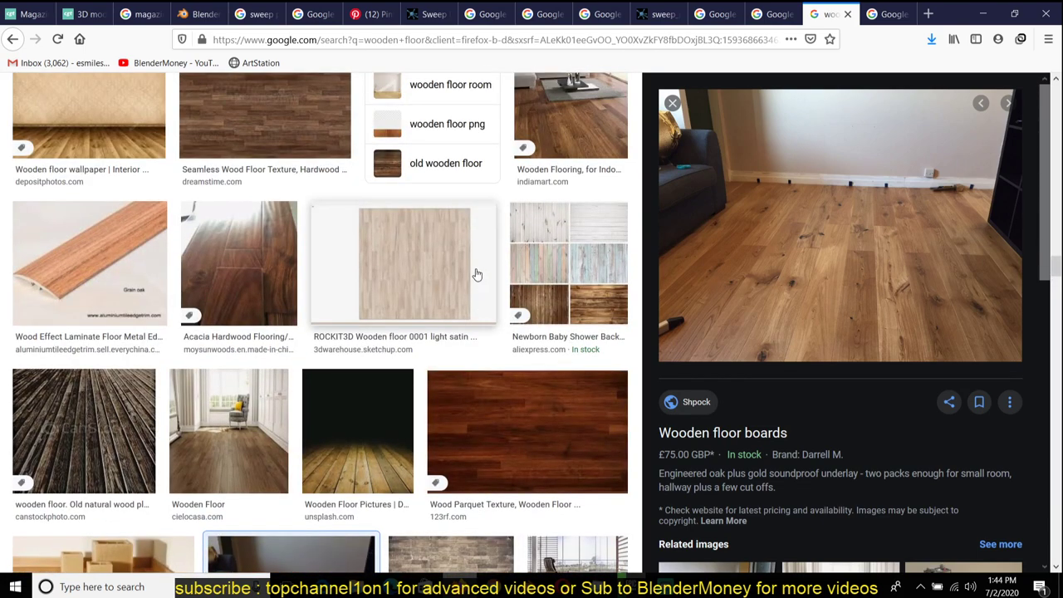
pyautogui.scroll(15, 480, 275)
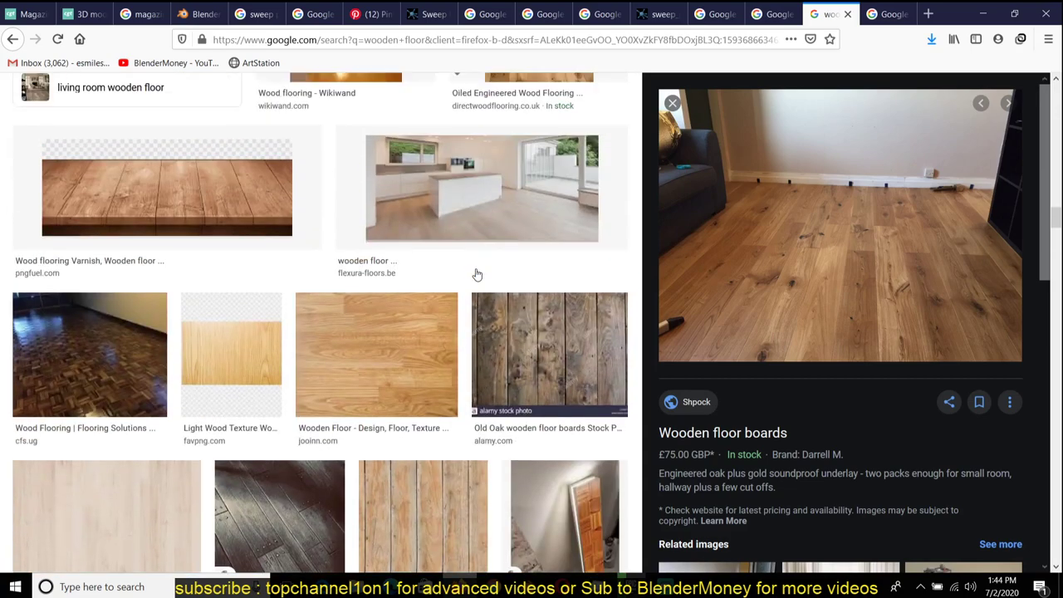
pyautogui.click(633, 585)
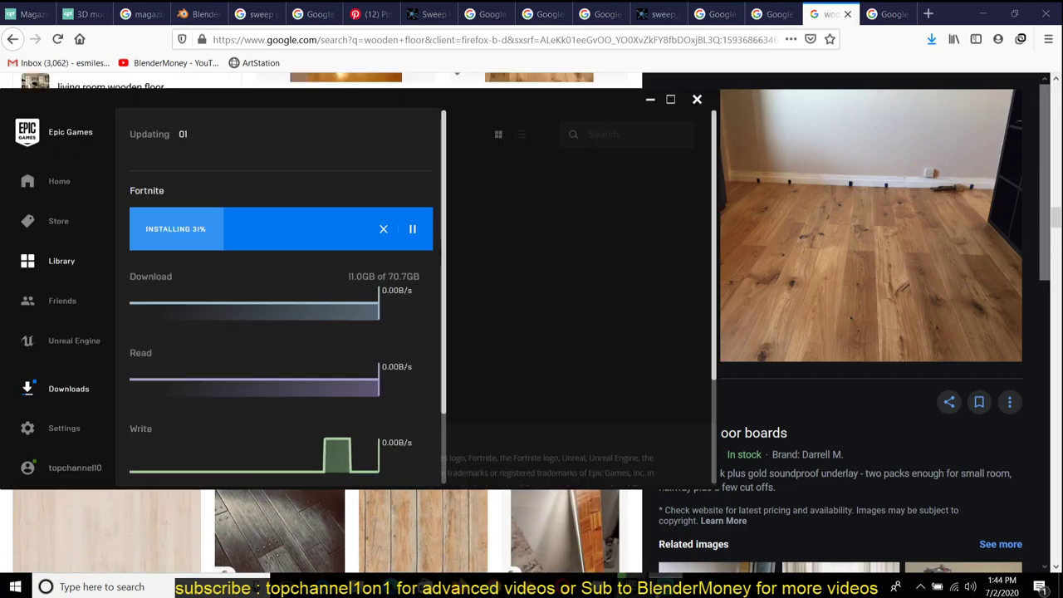